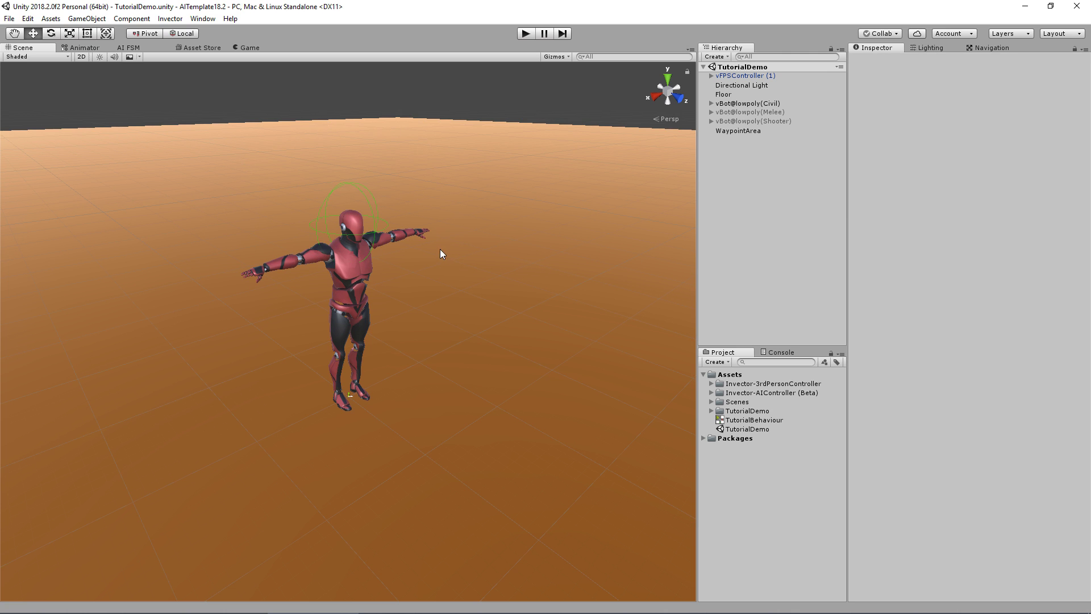
- Add a VAI Noise Listener component to vBot@lowpoly(Civil), keeping Listener Power 1
click(351, 261)
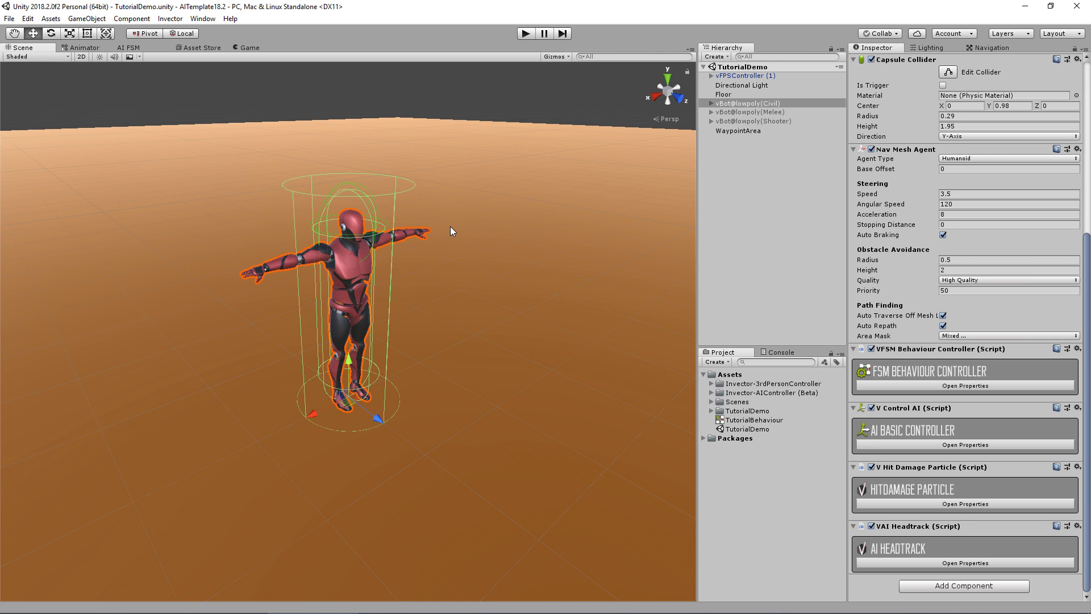
click(170, 18)
mouse_move(192, 33)
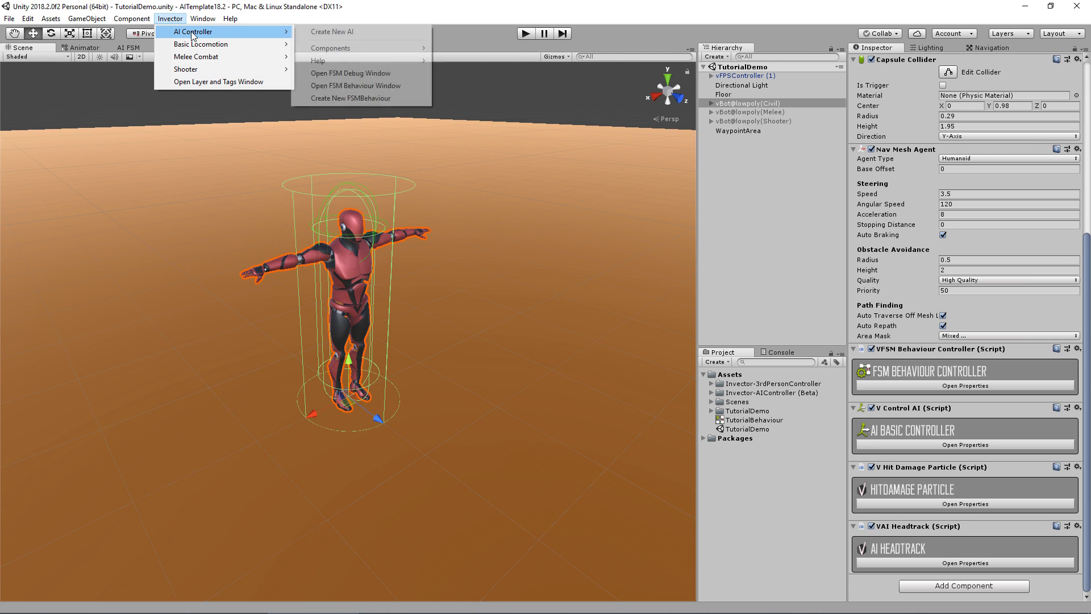
mouse_move(341, 48)
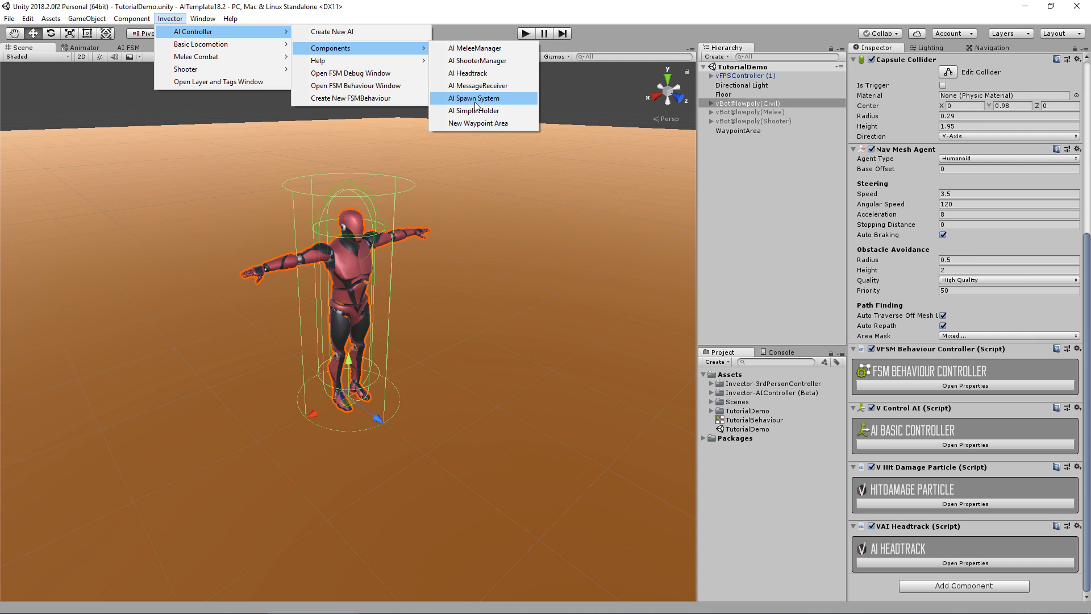
click(960, 587)
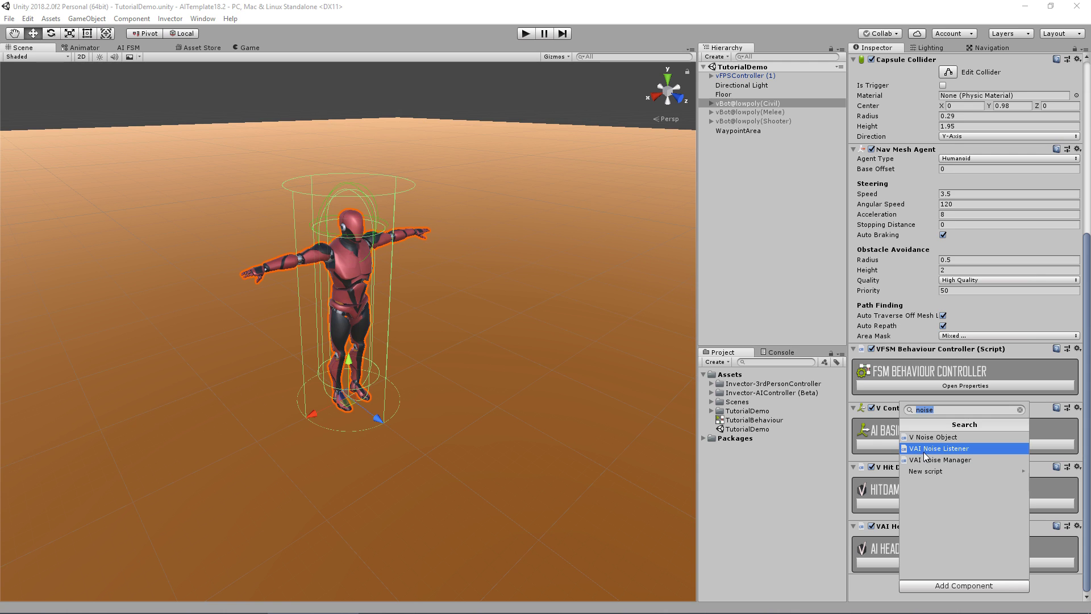
click(946, 449)
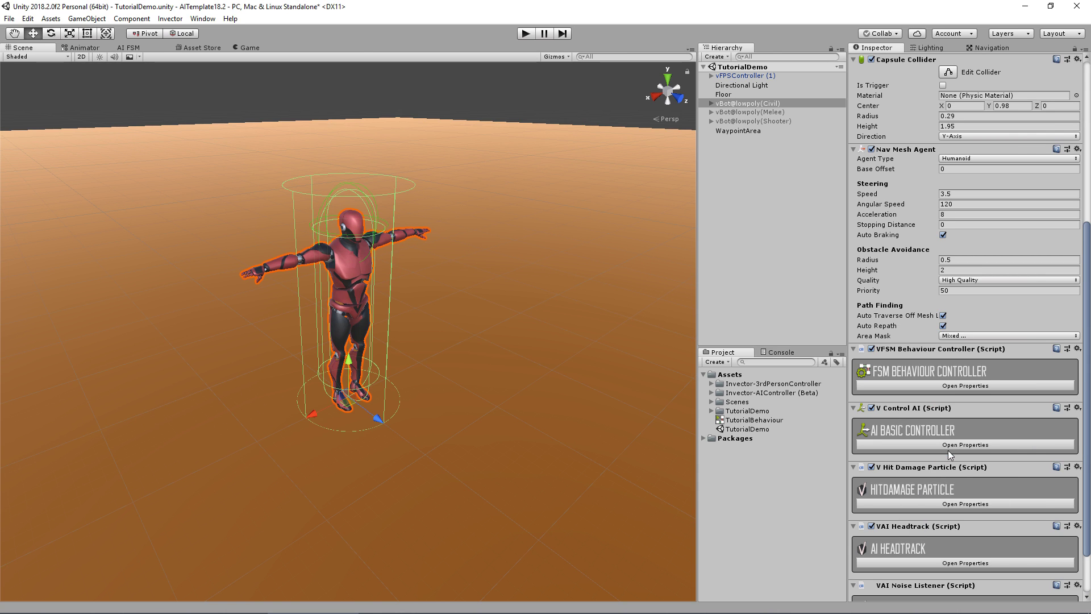
scroll(910, 512, down, 4)
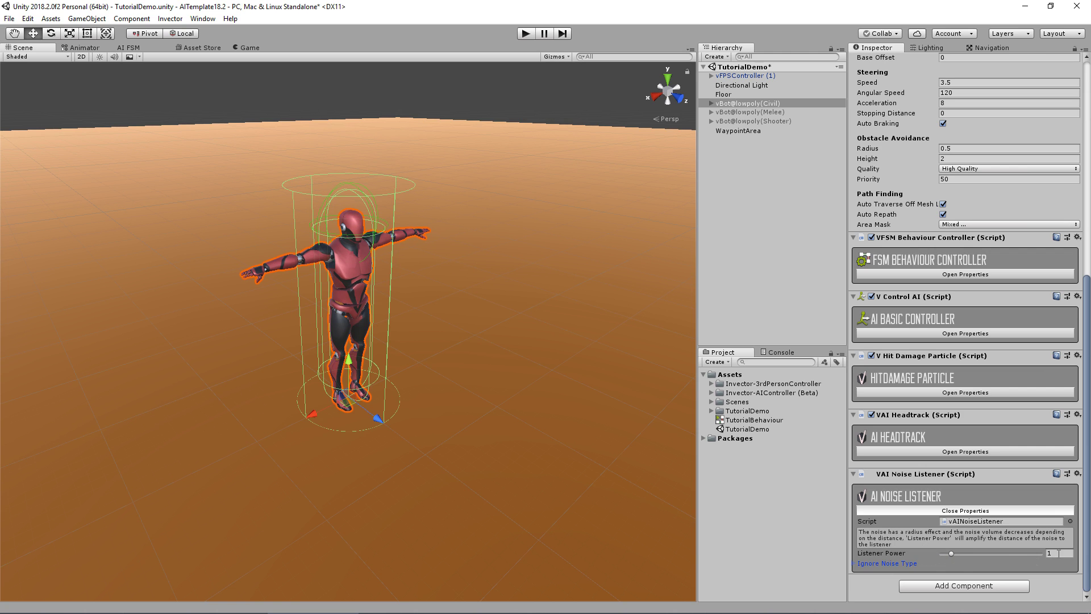
scroll(537, 283, down, 3)
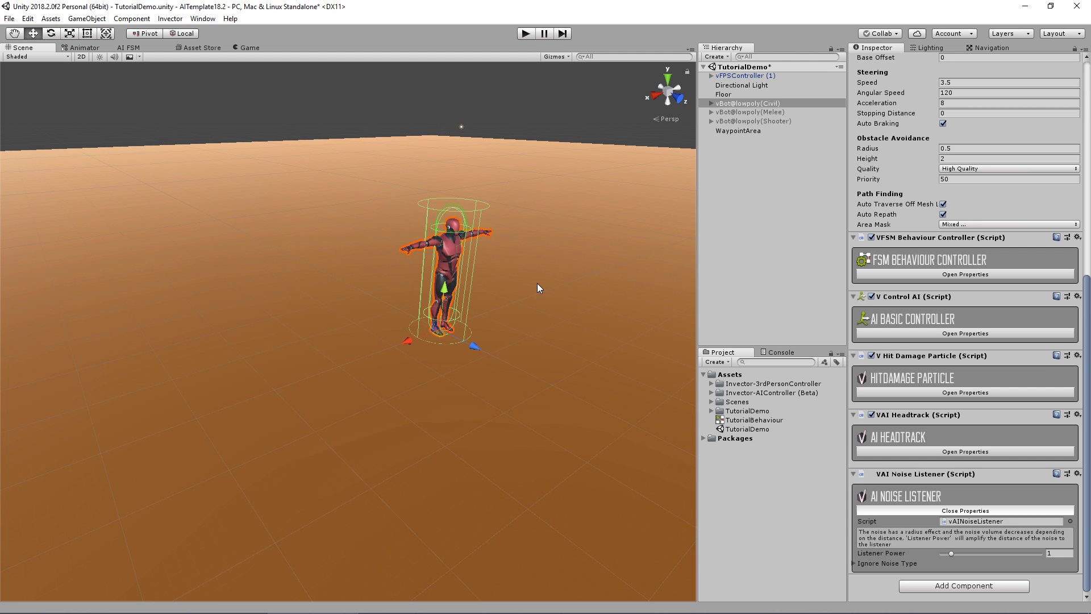
- Create a sphere in the Hierarchy and raise it above the floor
click(812, 251)
right_click(766, 211)
mouse_move(802, 317)
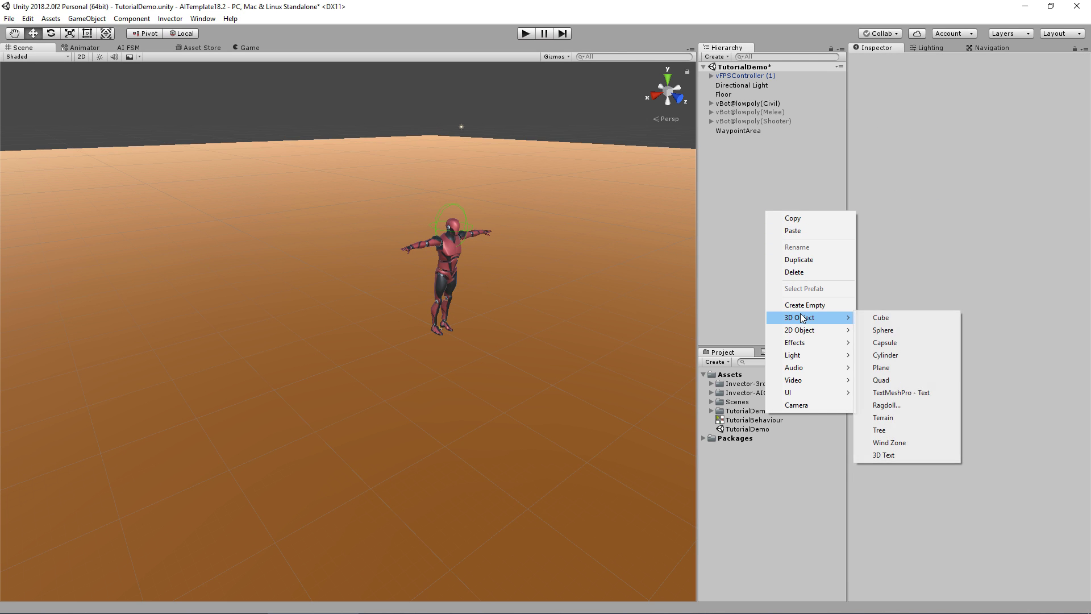
click(884, 331)
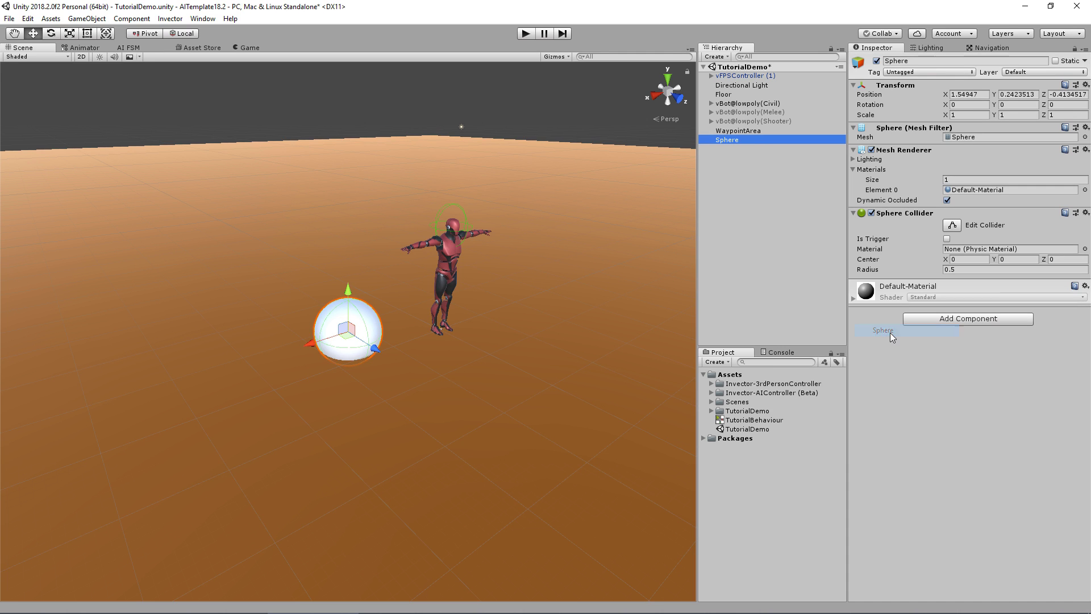
drag(342, 325, 230, 210)
key(r)
key(w)
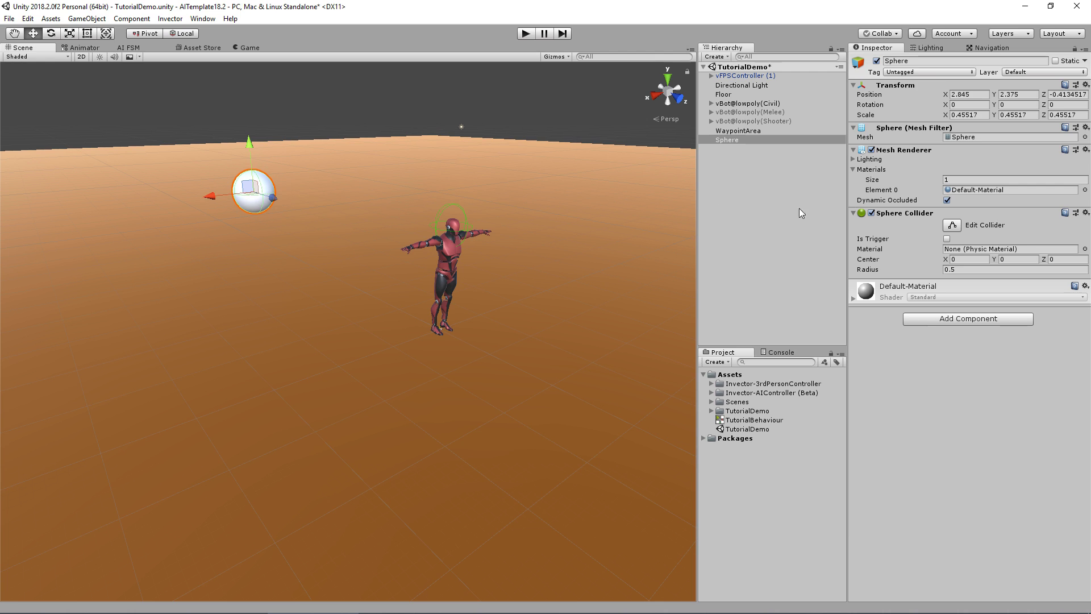
- Add a V Noise Object component to the sphere
click(966, 319)
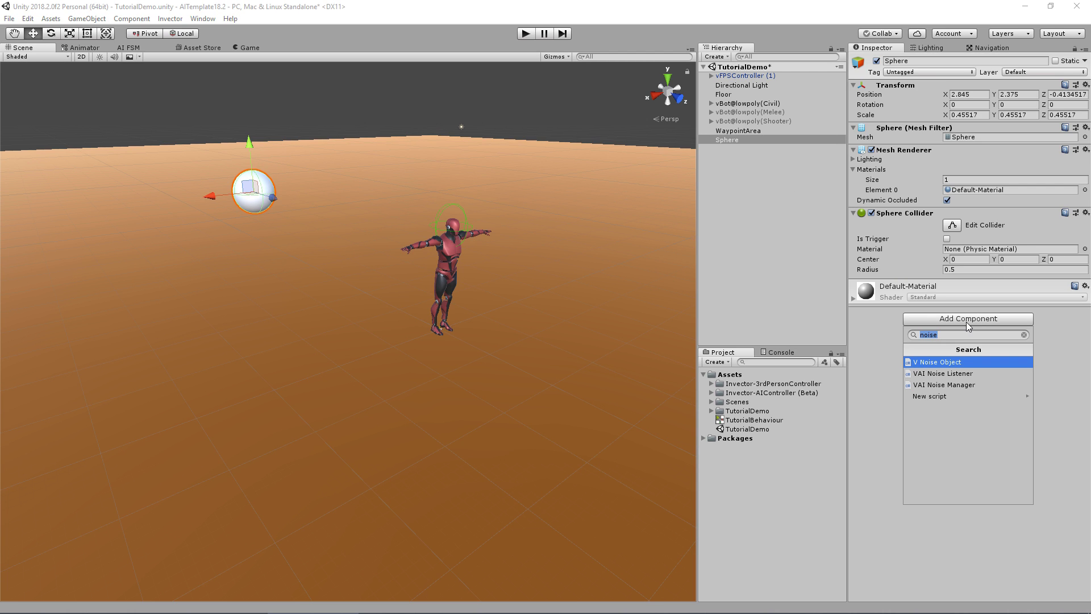
click(963, 363)
alt+drag(391, 181, 354, 288)
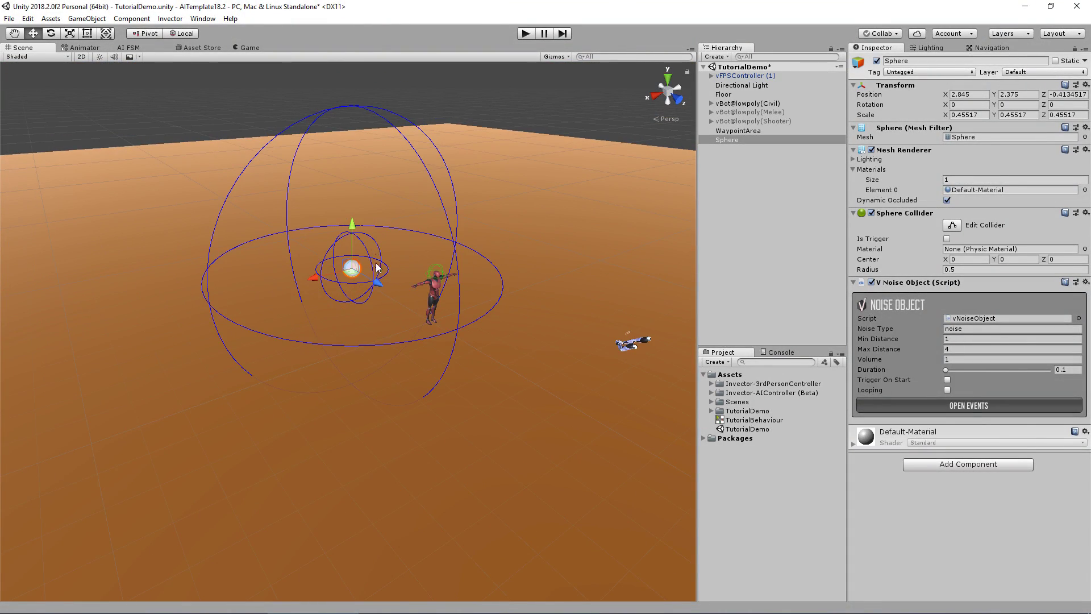
click(960, 349)
- Set Max Distance to 8, add a Rigidbody, and lift the sphere to Y 3.72
text(8)
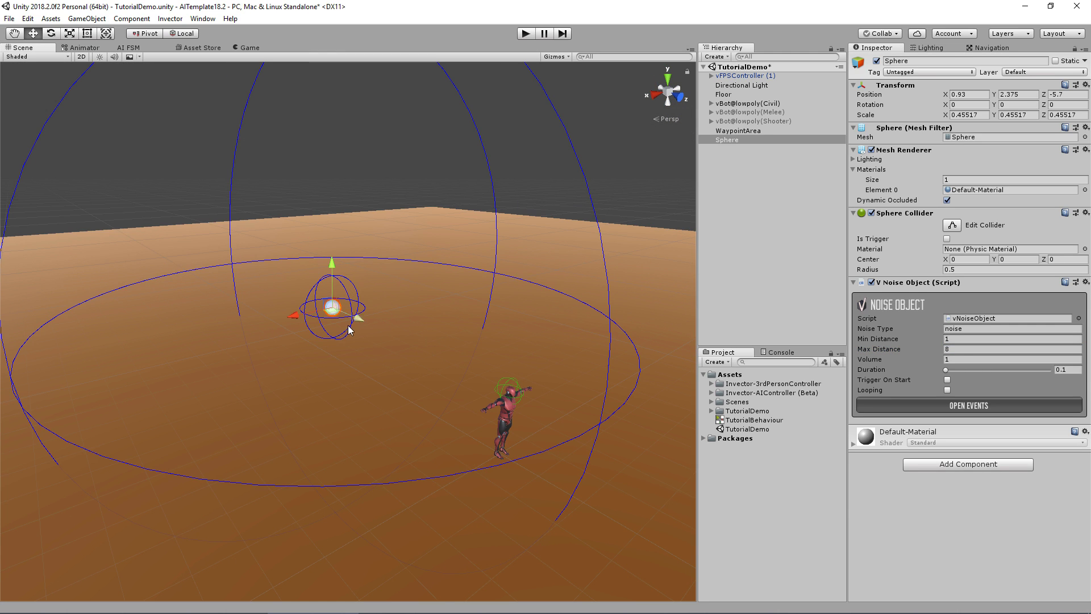
alt+drag(473, 393, 503, 389)
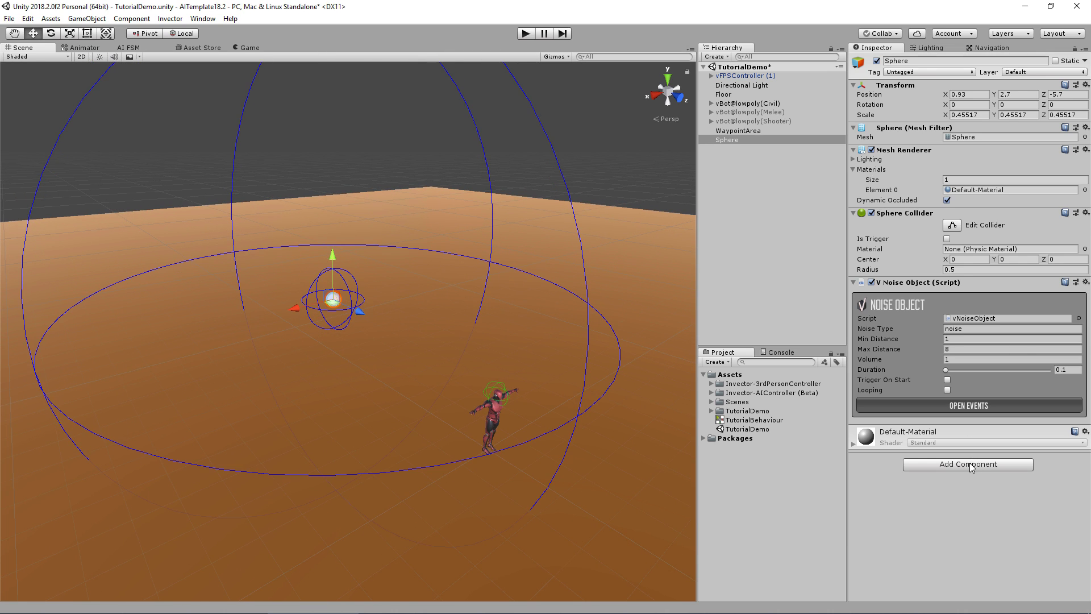
click(969, 462)
text(rig)
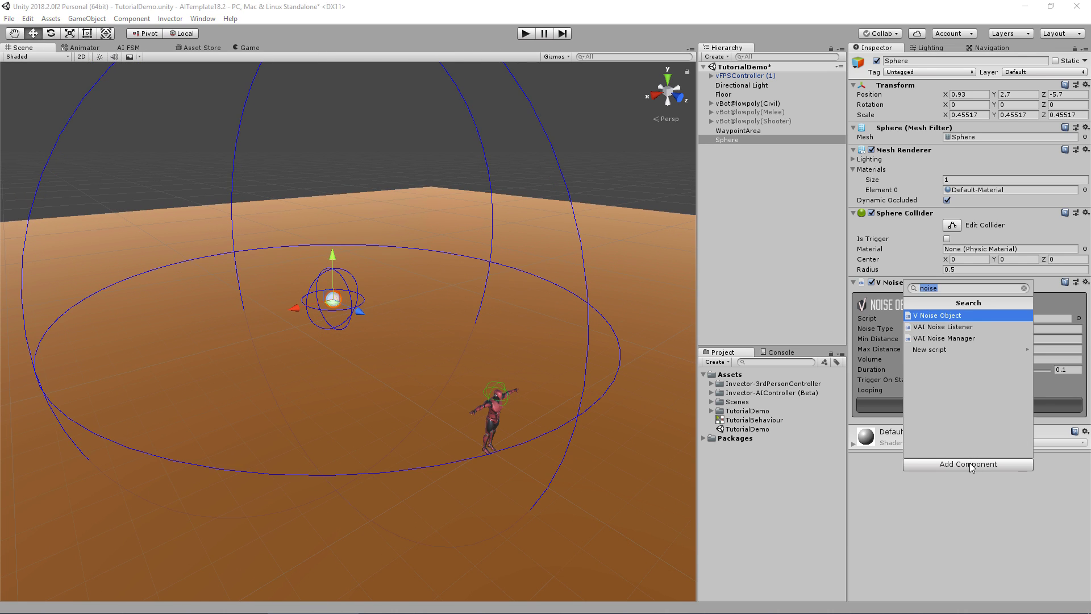
key(Return)
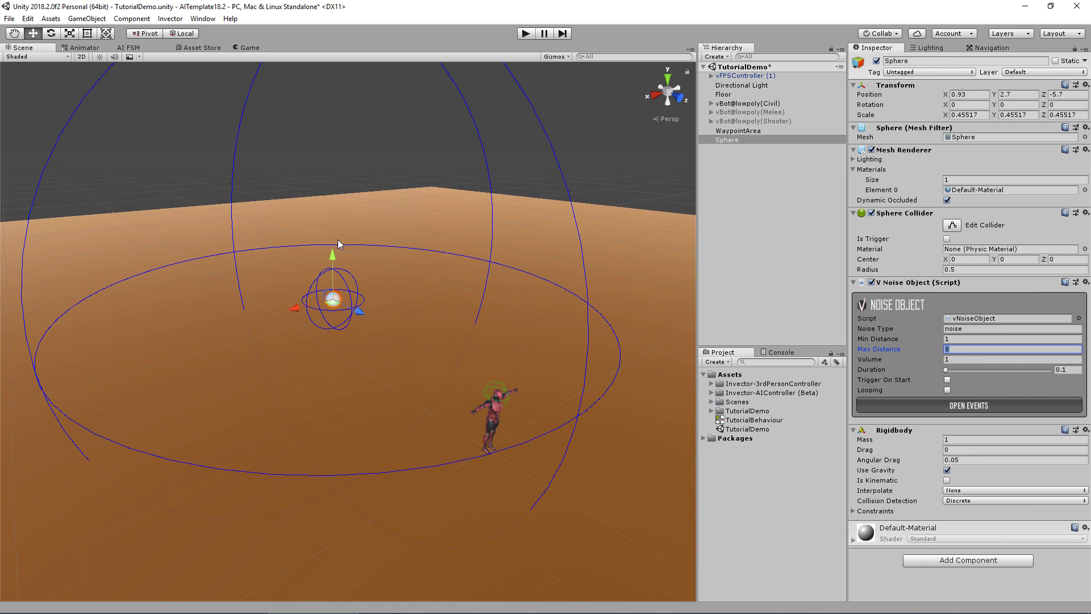
drag(334, 254, 347, 322)
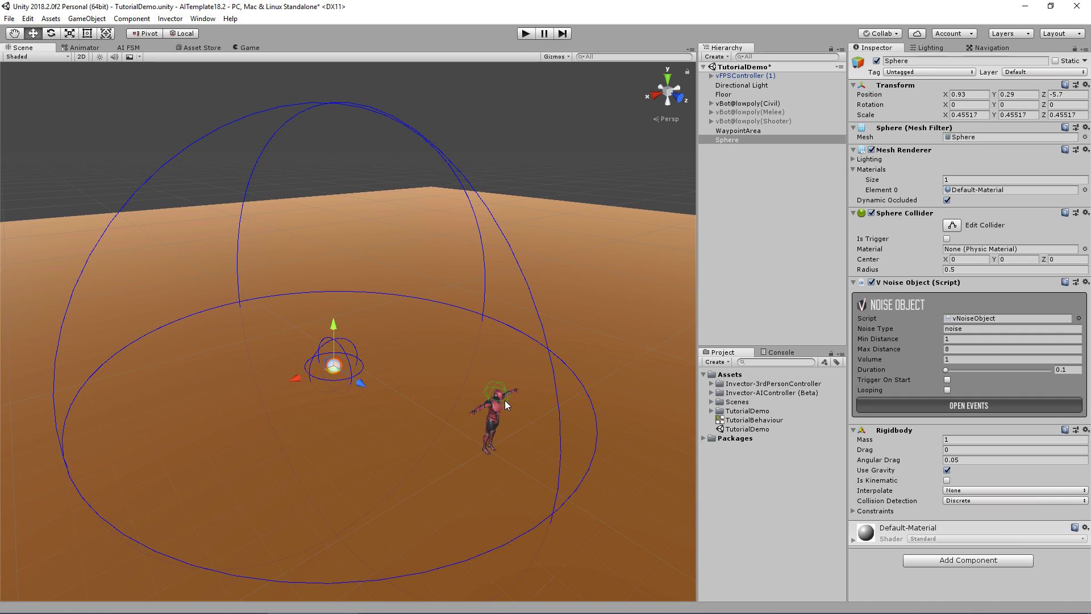
drag(333, 325, 332, 227)
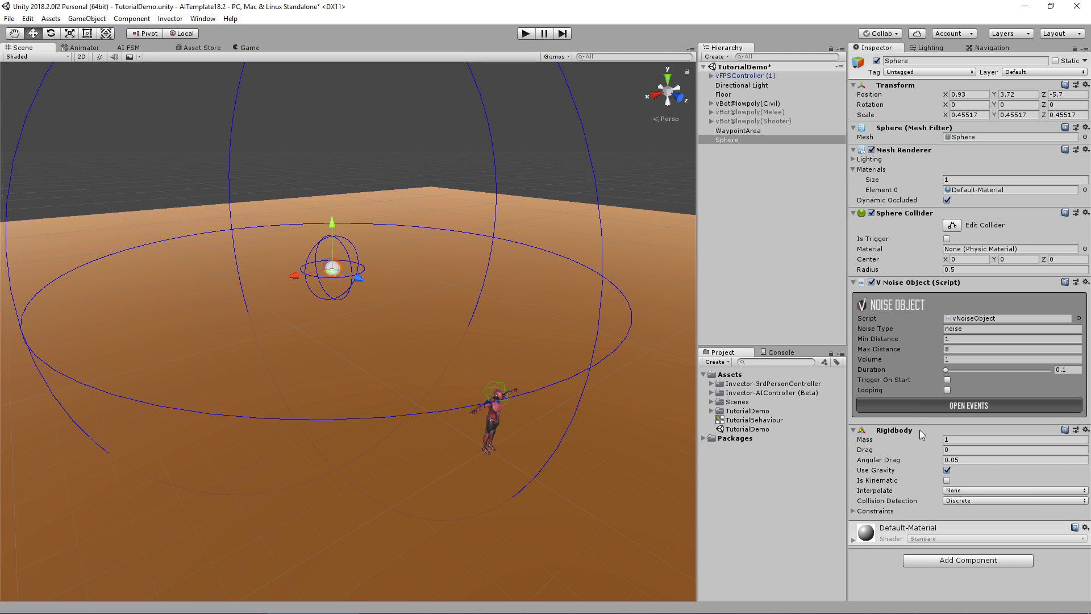
- Add a V Simple Trigger to the sphere and reveal its enter and exit events
click(929, 558)
text(simple)
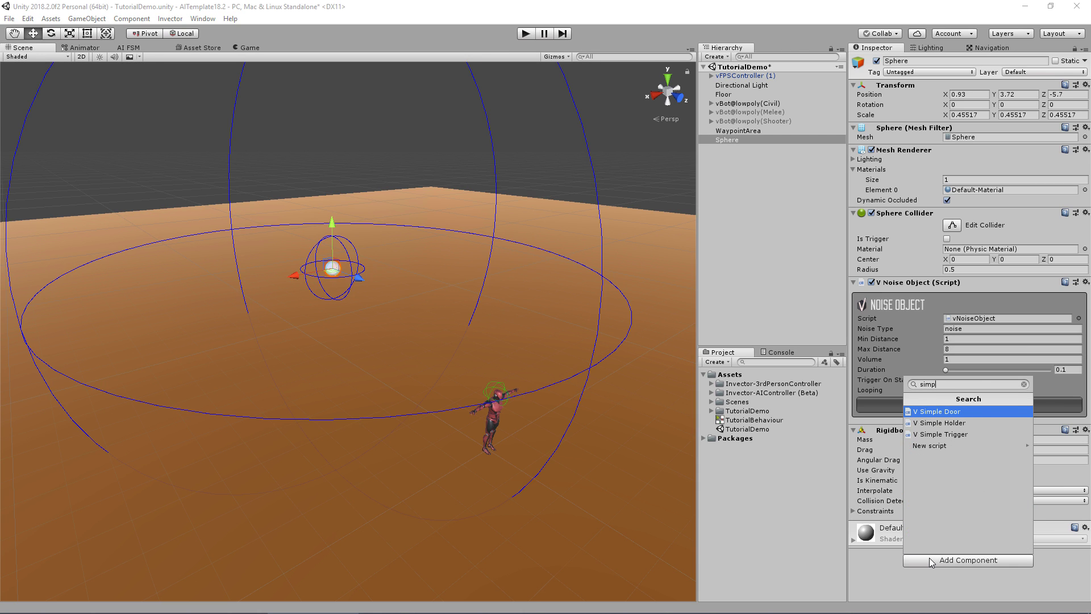
key(Down)
key(Down)
key(Return)
scroll(905, 483, down, 3)
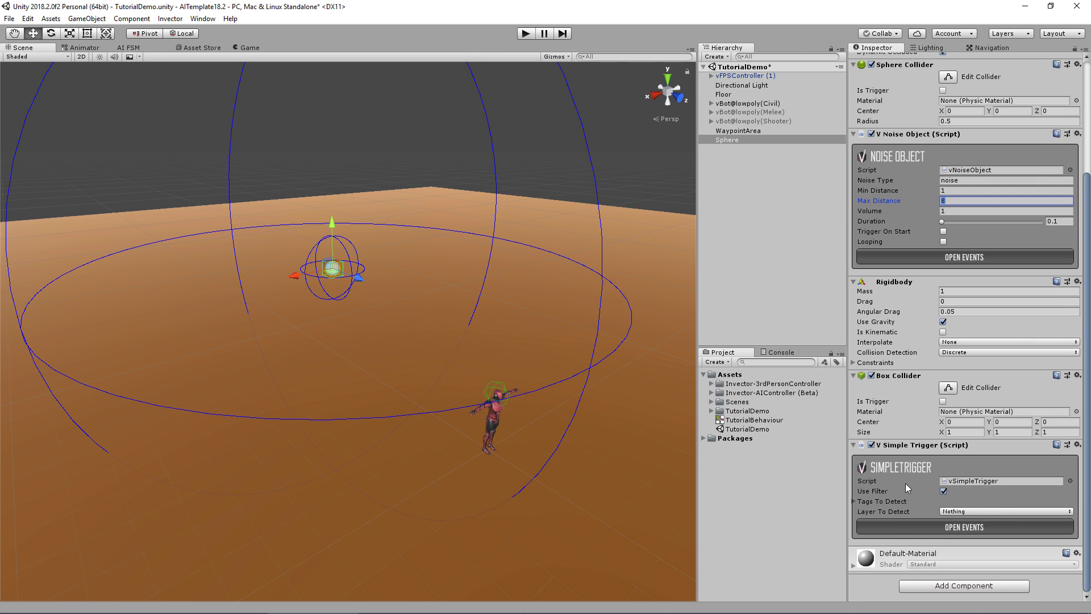
click(926, 527)
scroll(917, 502, down, 3)
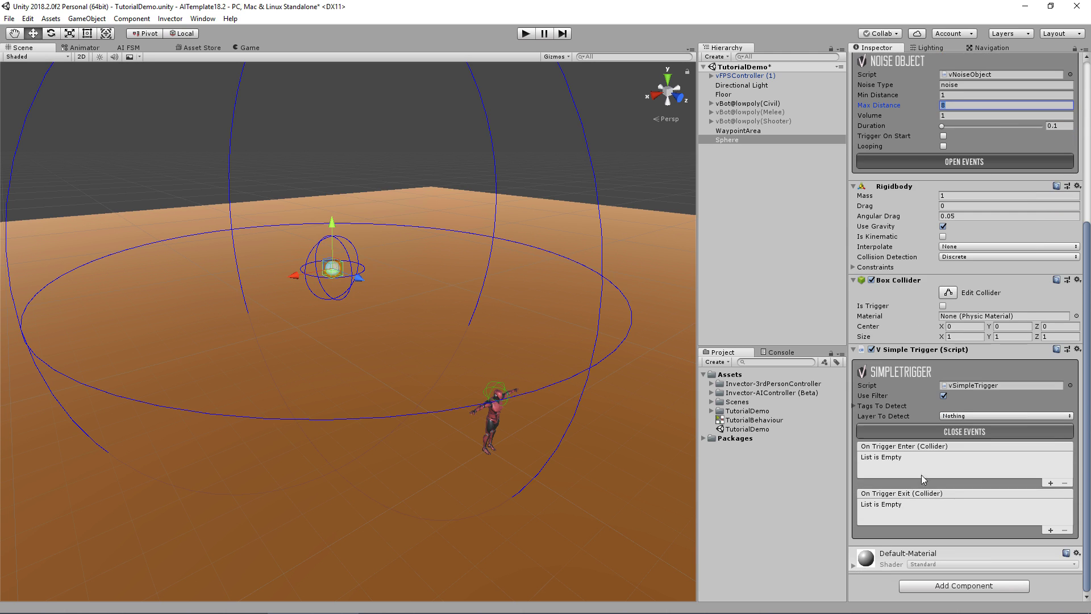
- Detect Untagged objects on the Default layer and make the Box Collider a trigger
click(867, 405)
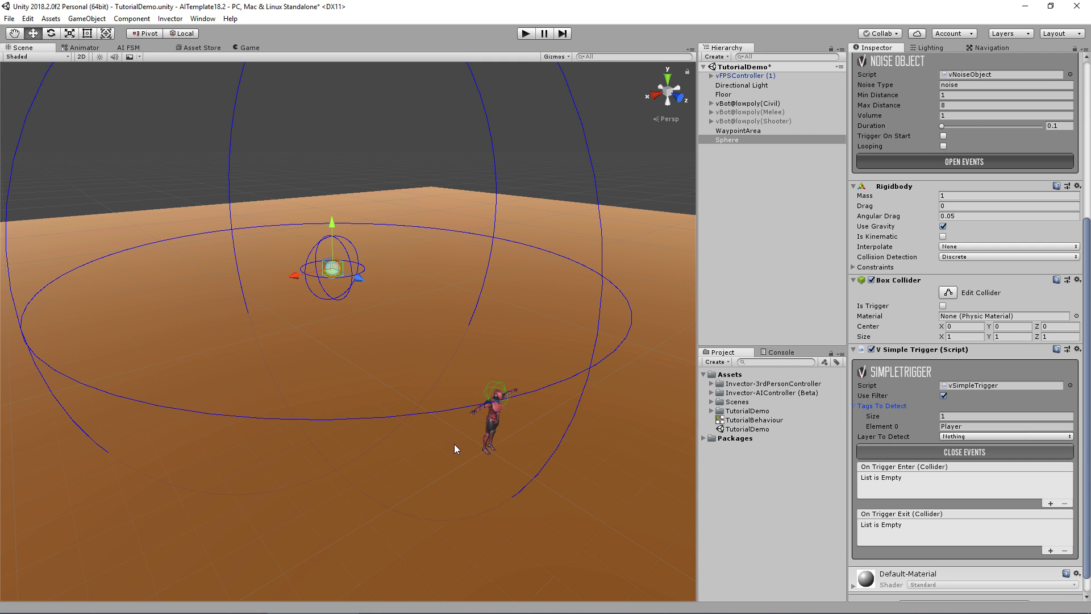
click(328, 544)
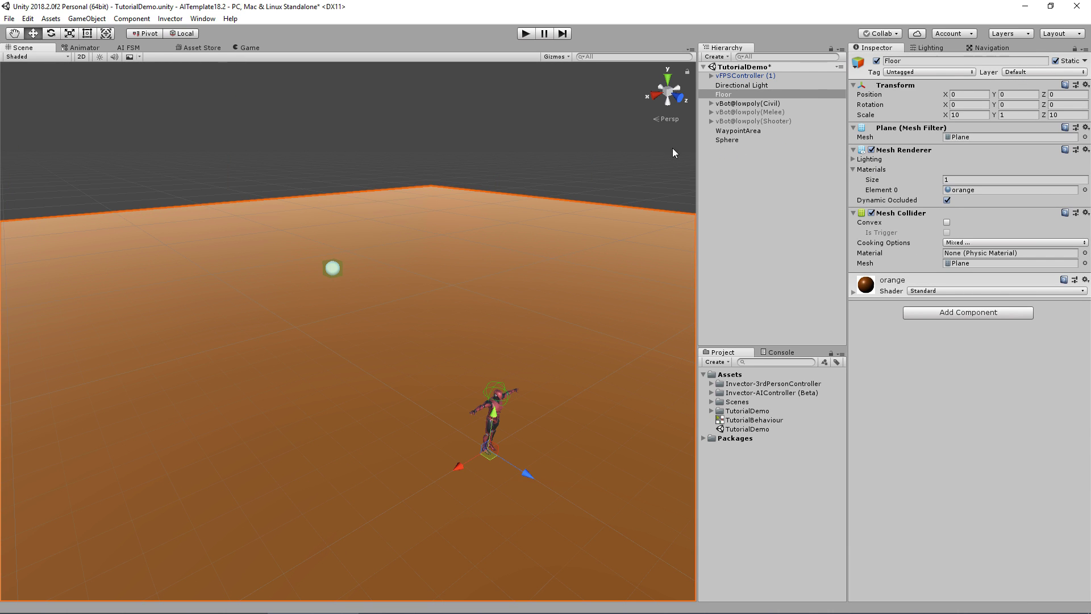
click(333, 267)
scroll(959, 386, down, 10)
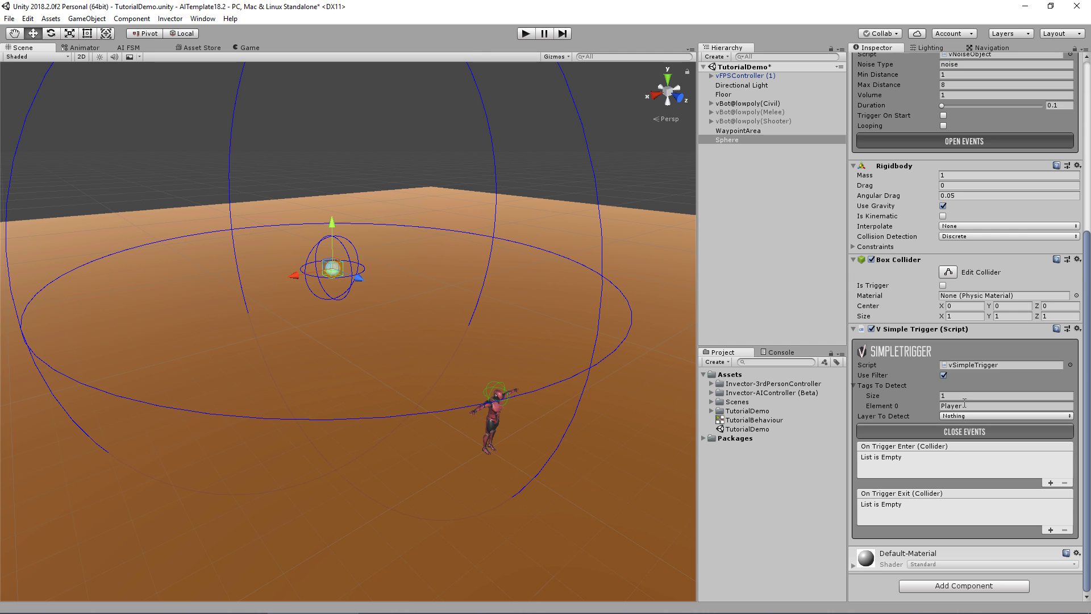
click(988, 405)
text(Untagged)
click(953, 416)
click(970, 453)
click(944, 286)
- Add an On Trigger Enter entry calling vNoiseObject.TriggerNoise on the Sphere
click(1050, 482)
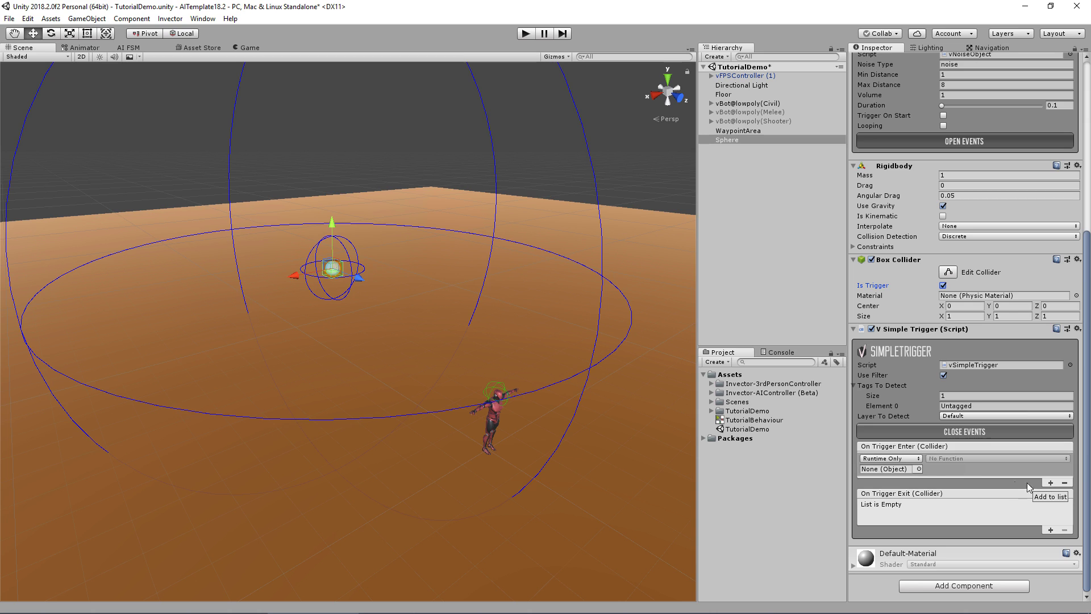
drag(724, 140, 884, 469)
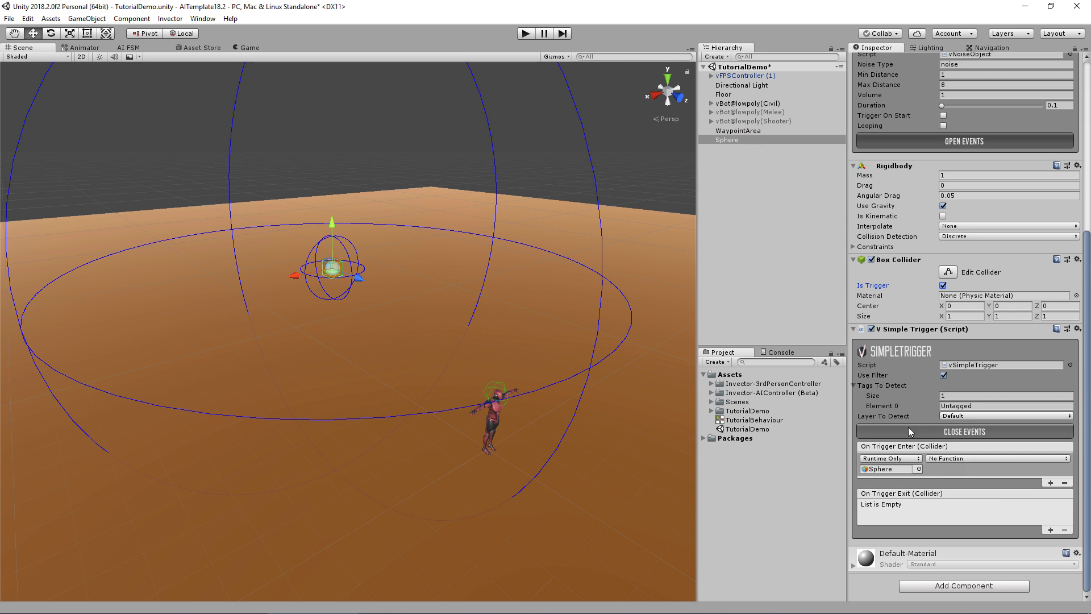
click(948, 458)
mouse_move(975, 531)
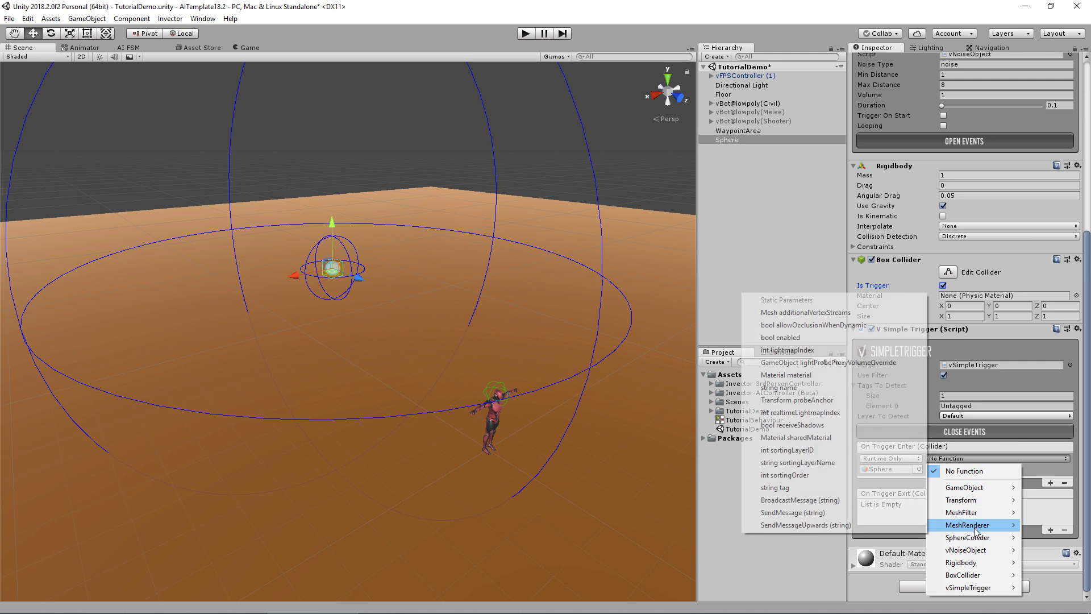
mouse_move(977, 554)
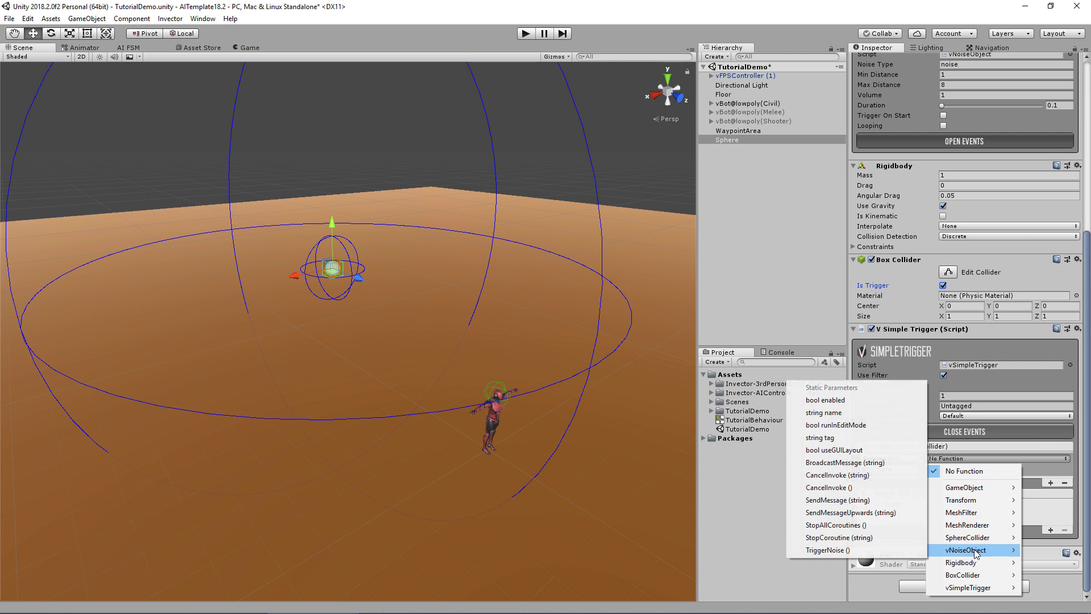
click(834, 551)
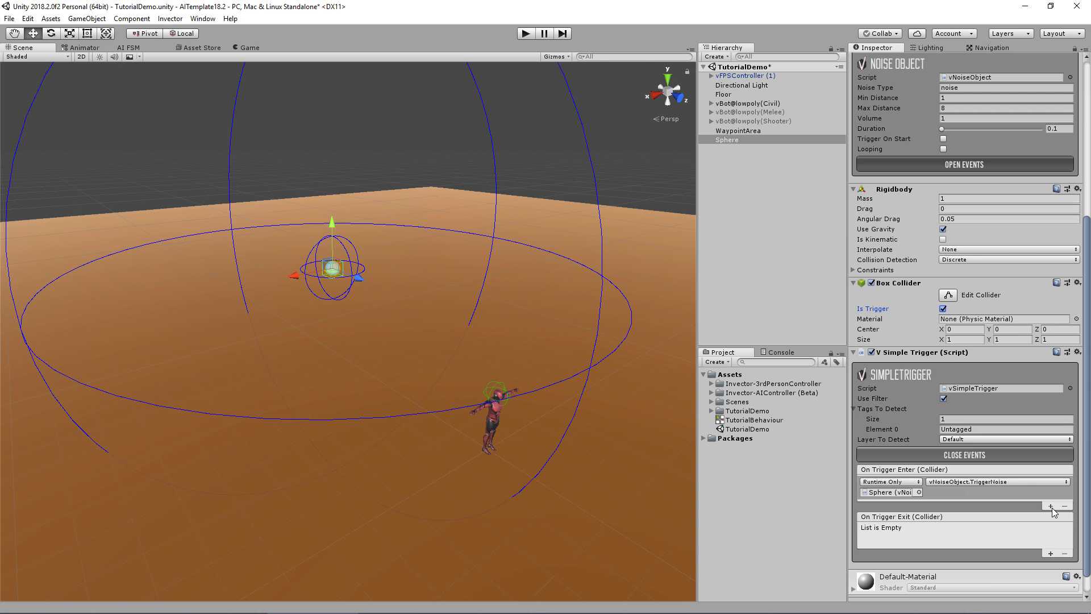
click(824, 362)
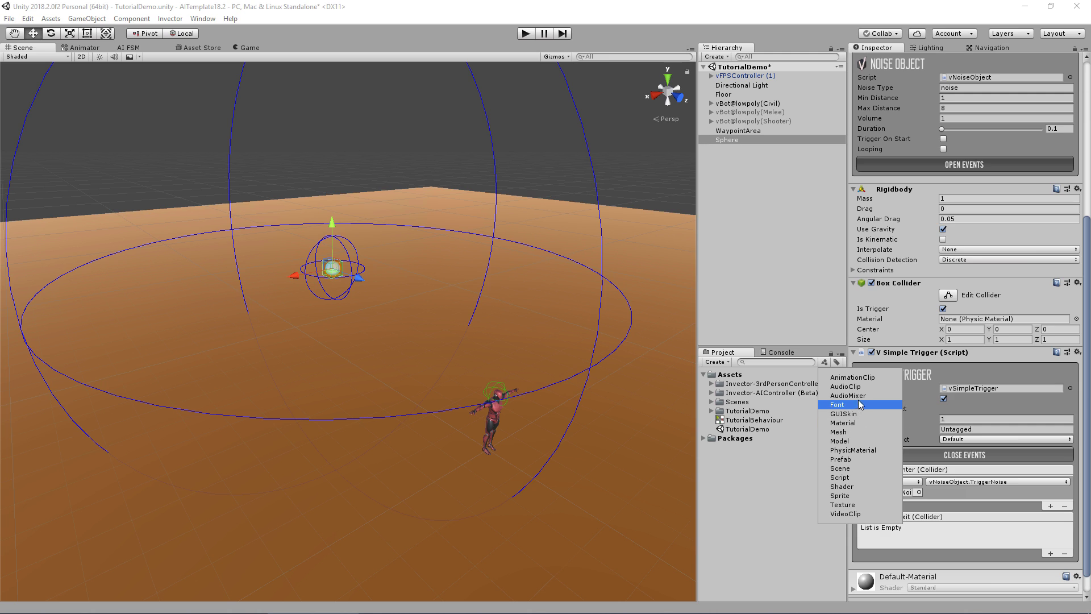
- Add Vase Breaks Sound as an Audio Source on the Sphere with Play On Awake off
click(846, 387)
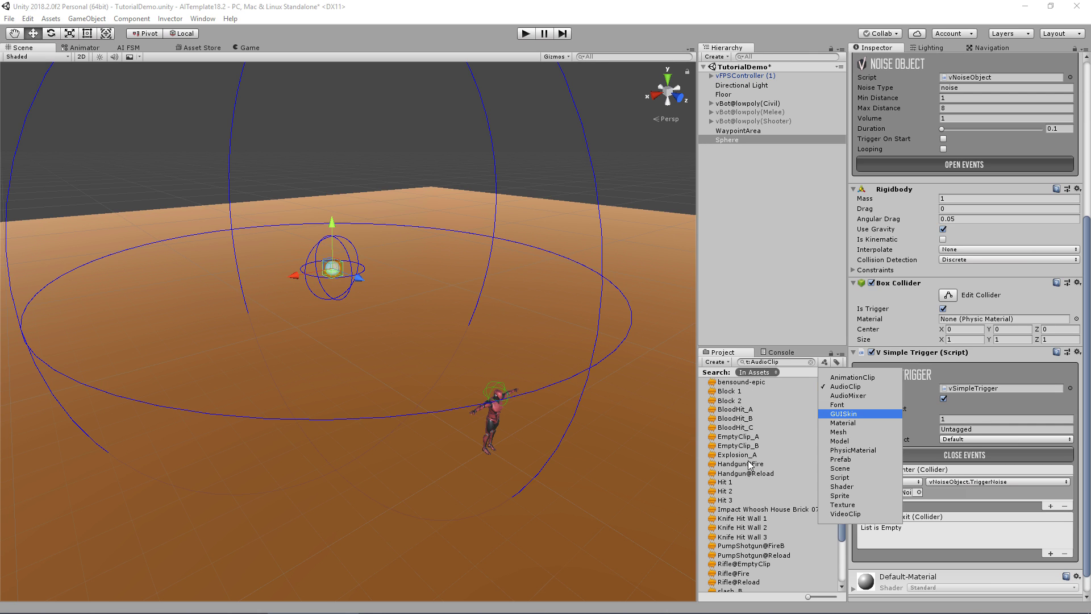
click(775, 308)
scroll(800, 496, down, 3)
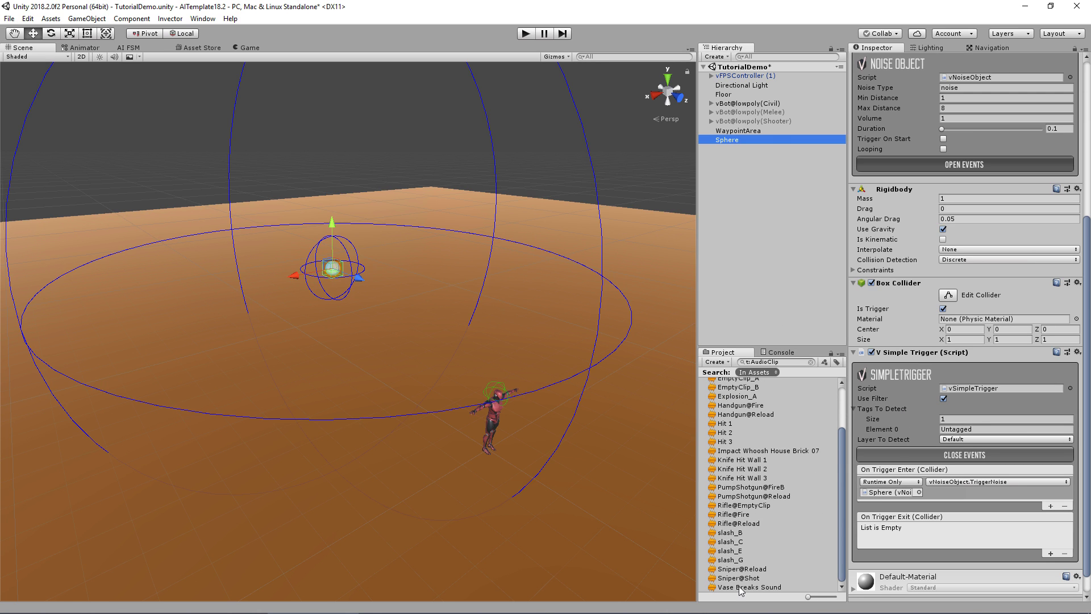
drag(741, 591, 895, 597)
scroll(864, 562, down, 5)
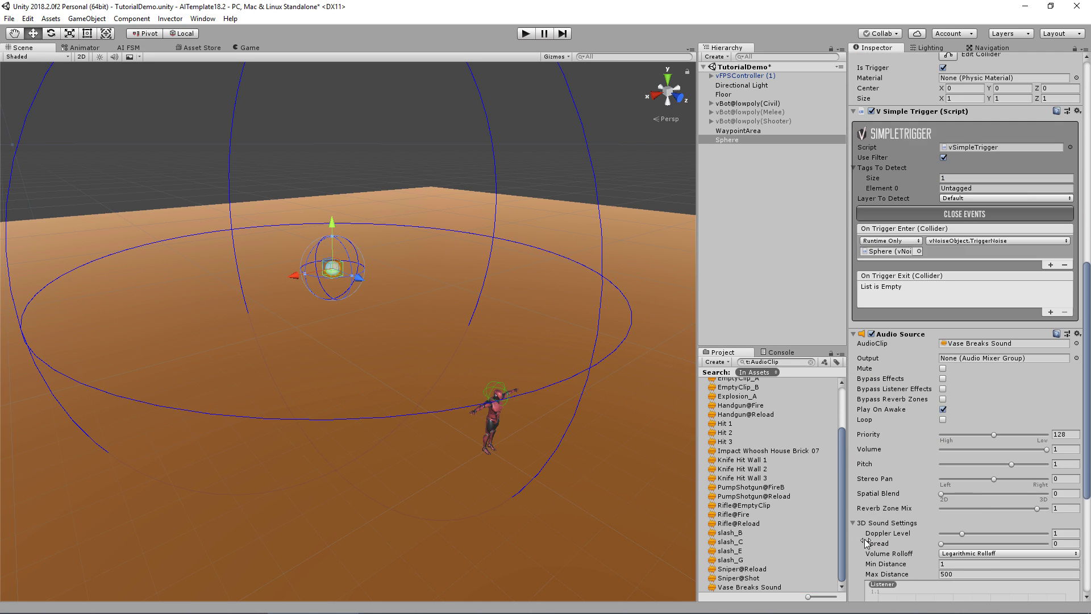
click(942, 410)
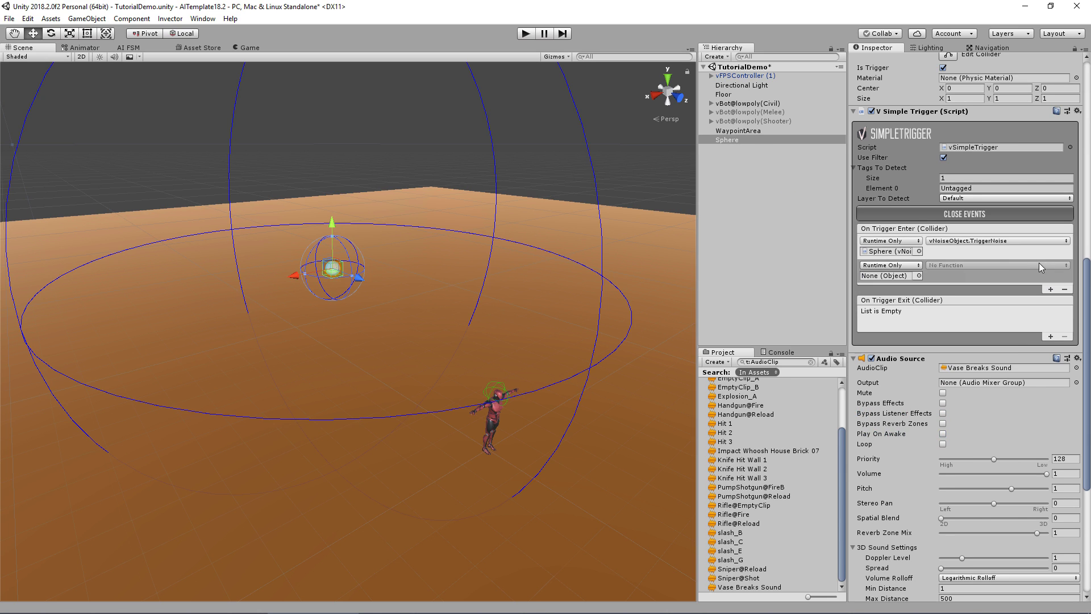
- Add an On Trigger Enter entry calling AudioSource.Play on the Sphere
drag(740, 141, 897, 279)
click(953, 265)
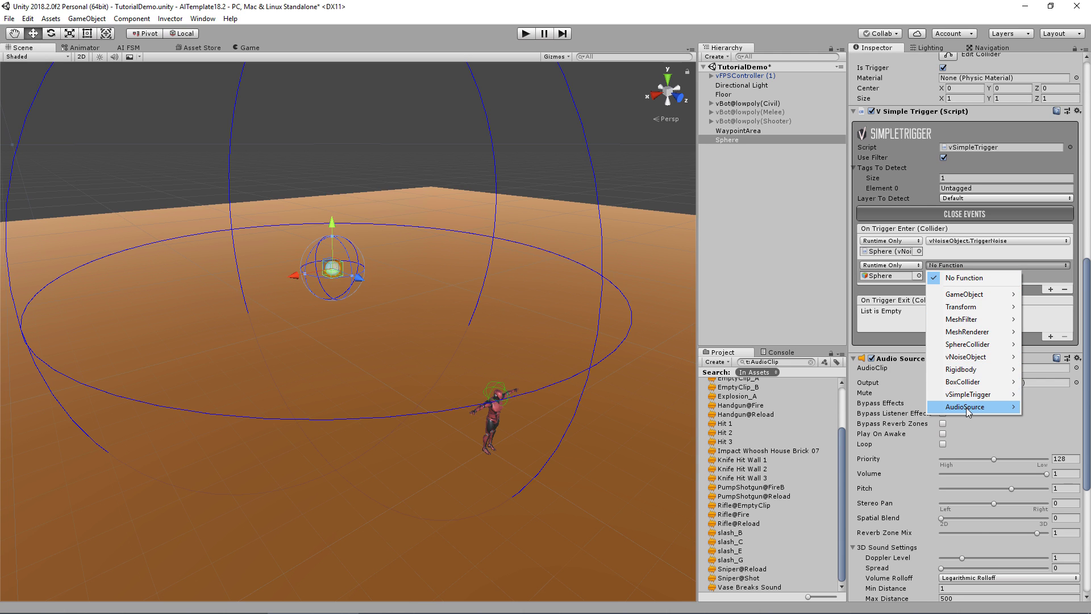
mouse_move(966, 410)
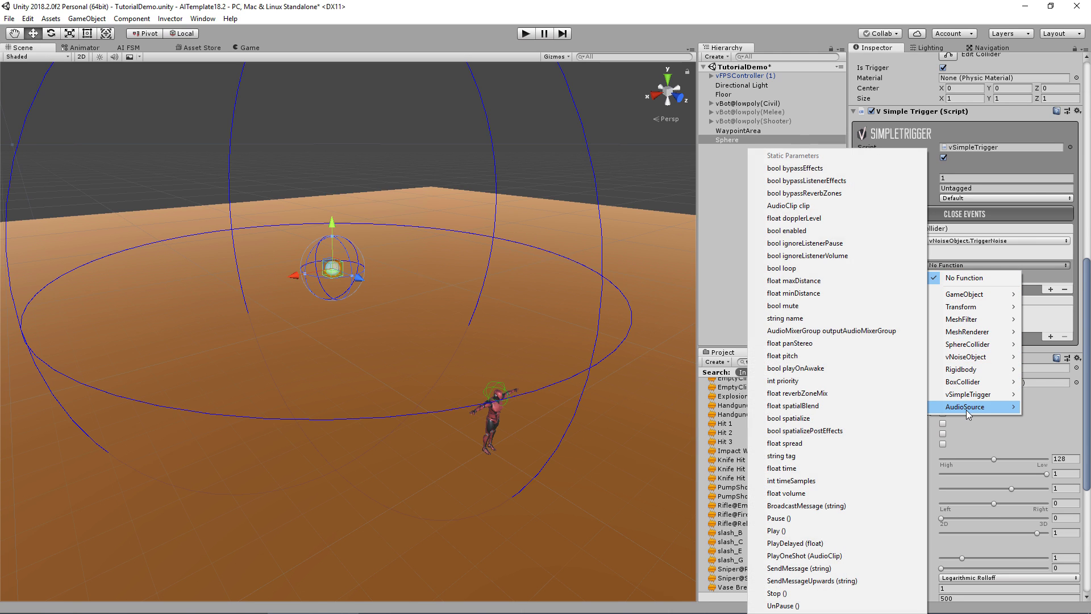
click(812, 535)
scroll(958, 404, down, 5)
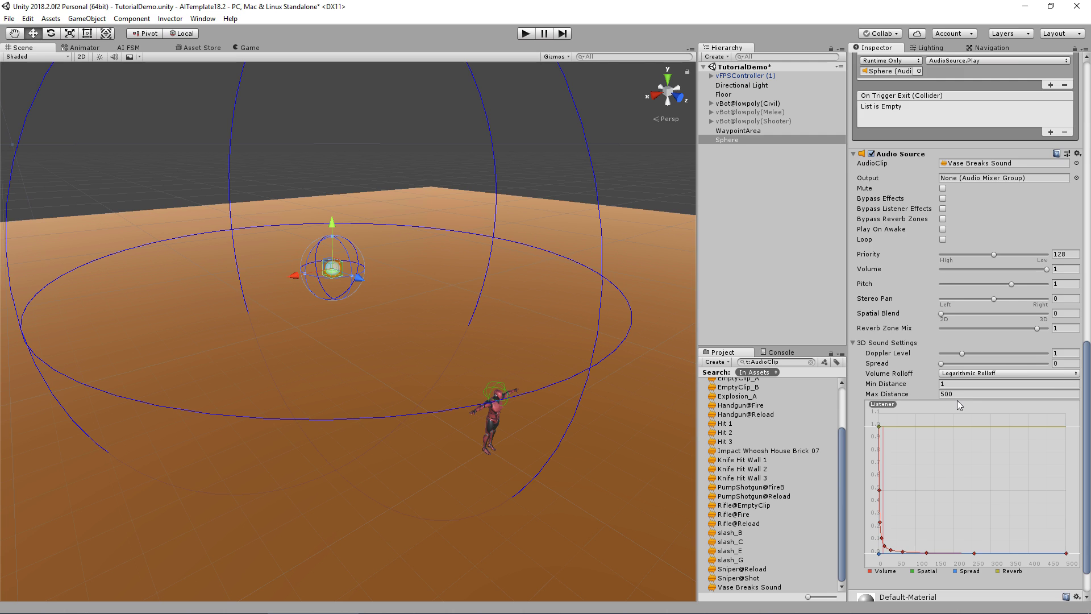
scroll(957, 400, up, 15)
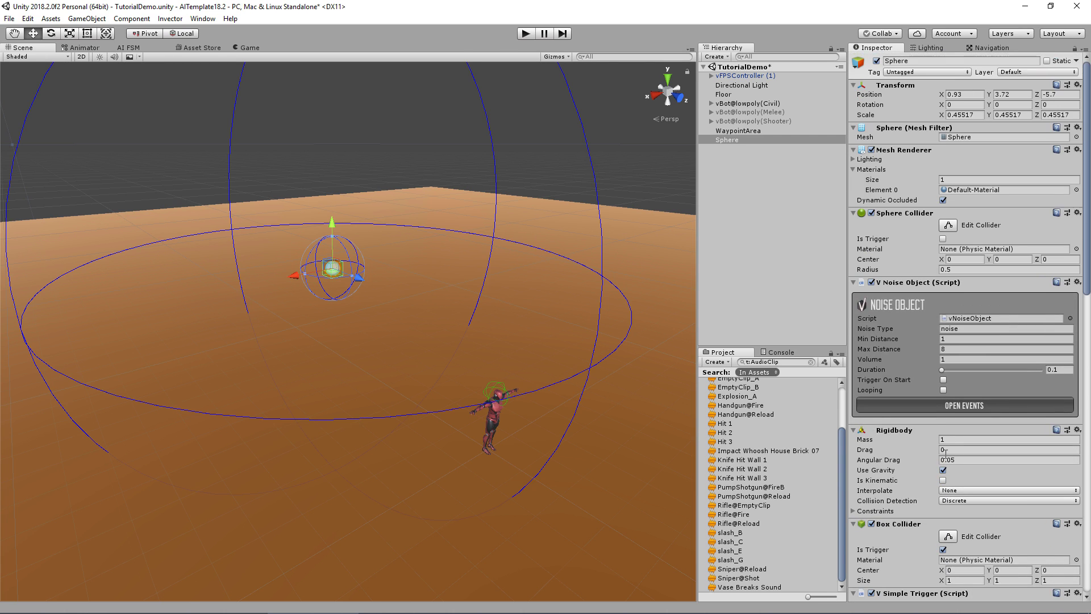
- Set the Sphere's Noise Type to Distraction
scroll(973, 459, down, 3)
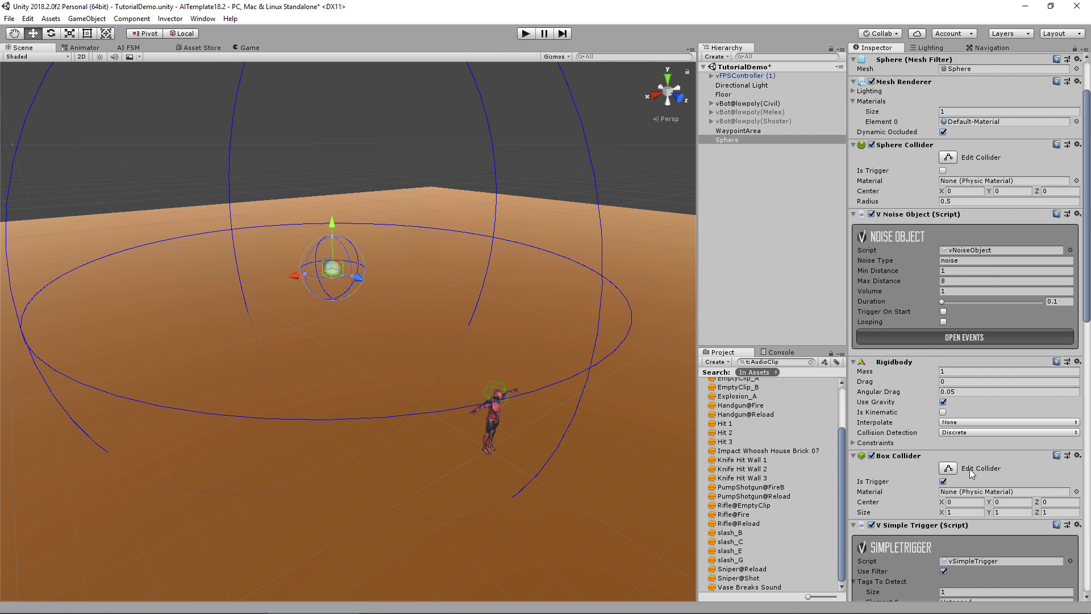
scroll(971, 473, up, 2)
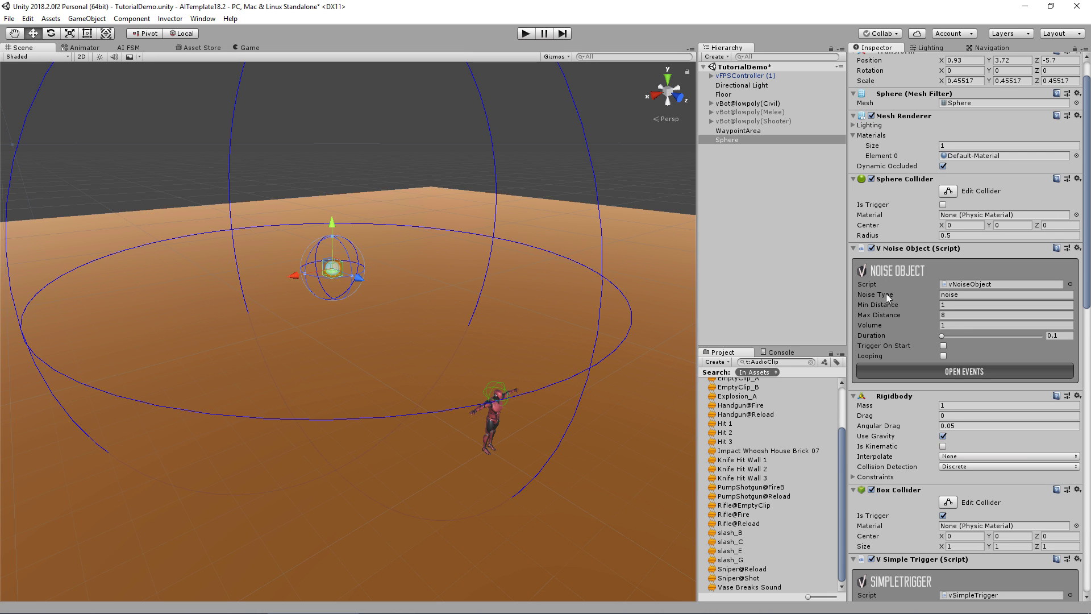
click(965, 294)
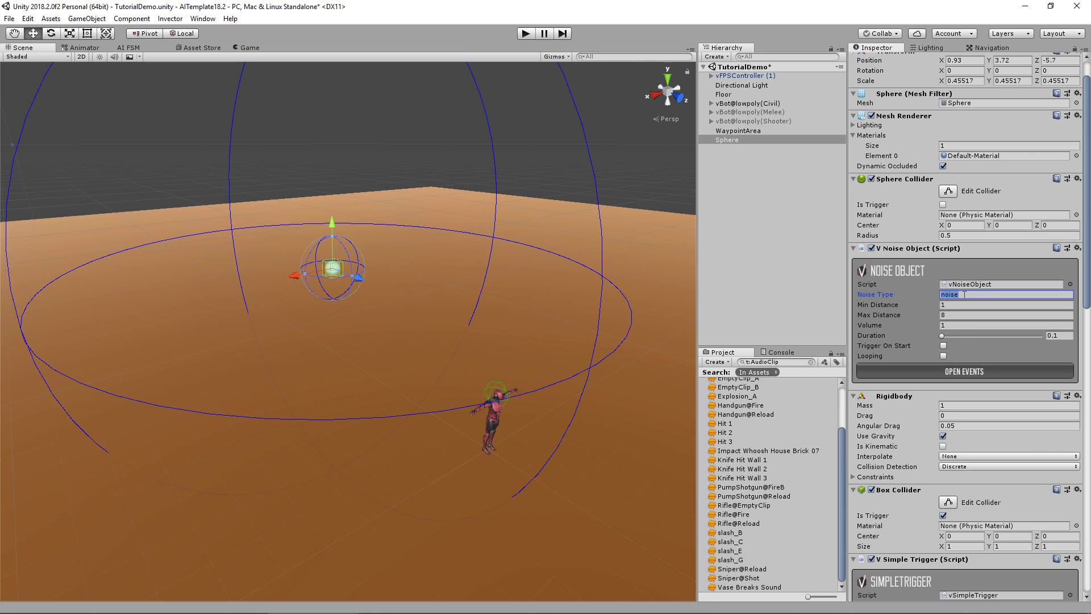
text(Distraction)
- Inspect the Vase Breaks Sound import settings, then return to the Sphere
scroll(1052, 336, down, 10)
scroll(983, 212, up, 2)
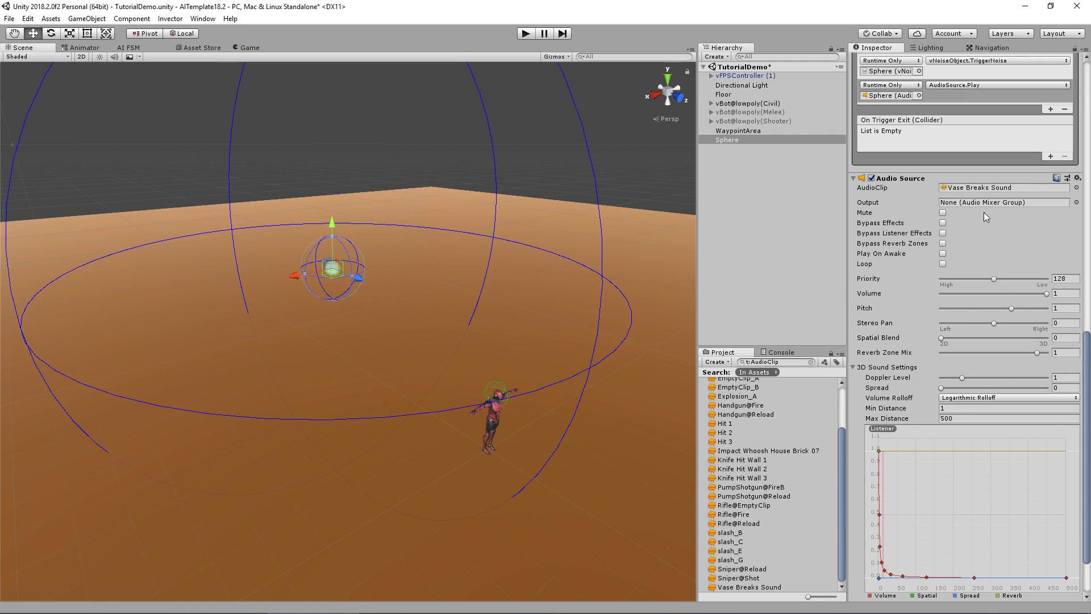
click(991, 188)
double_click(989, 189)
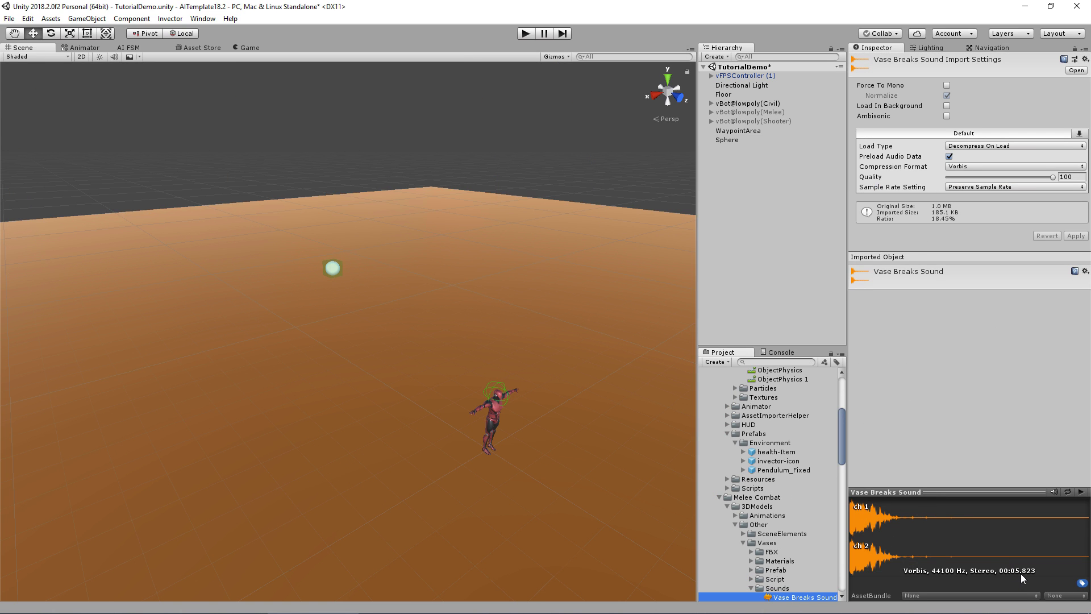
click(730, 139)
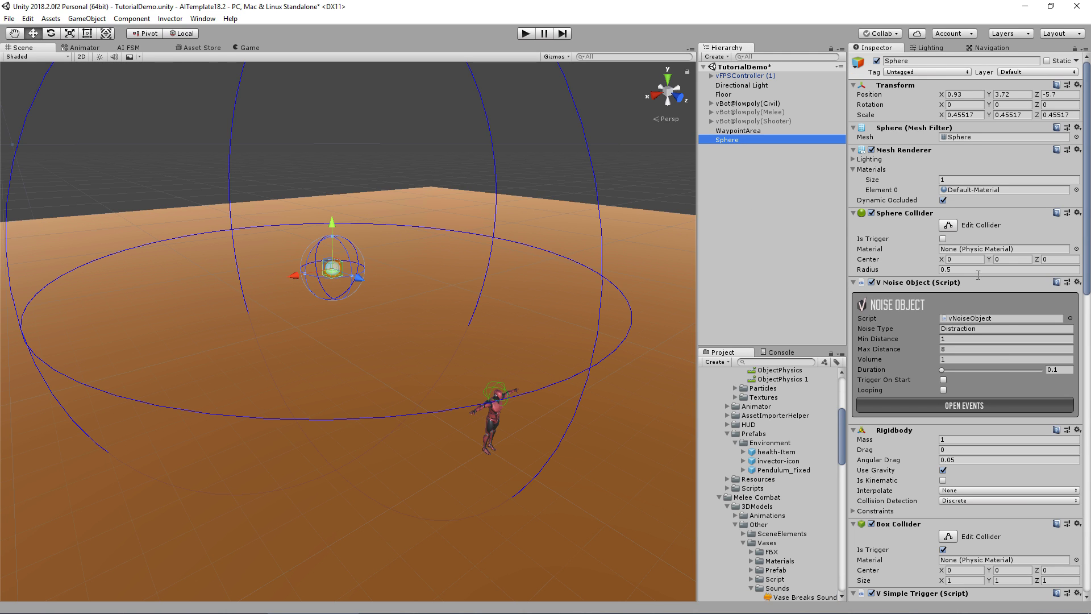
- Change the noise Duration from 0.1 to 0.5
click(1055, 369)
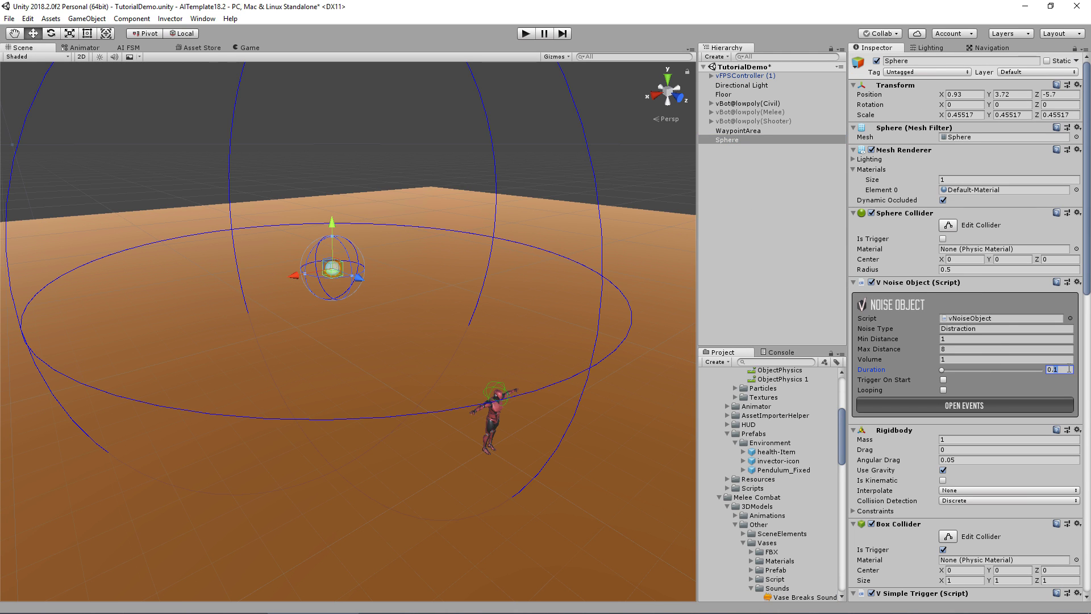
key(BackSpace)
text(5)
- Select the Civil bot and view its TutorialBehaviour graph in the AI FSM editor
click(746, 103)
scroll(935, 403, down, 10)
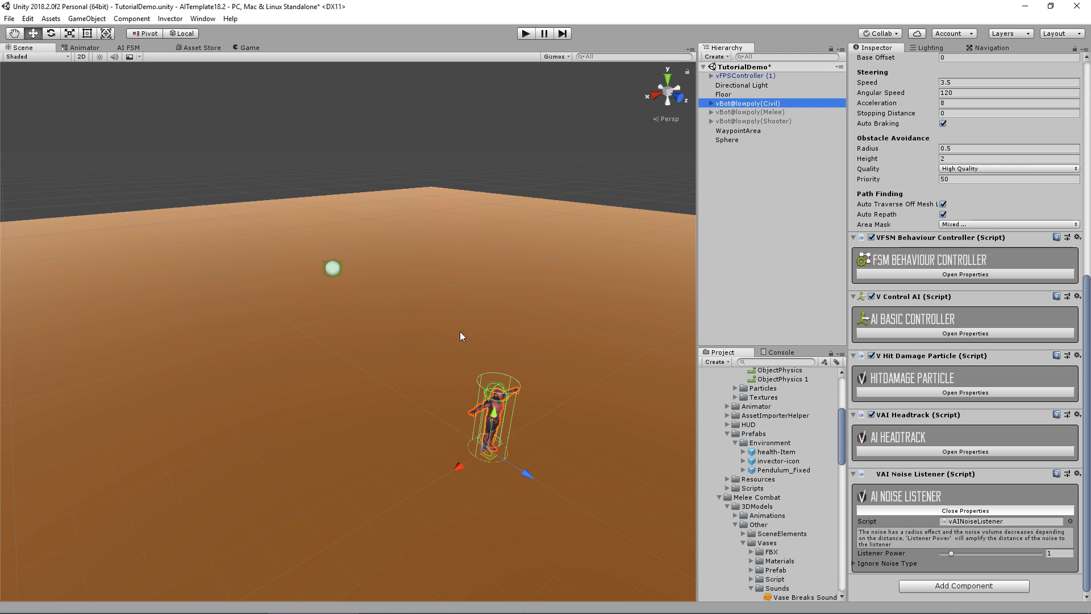
click(139, 48)
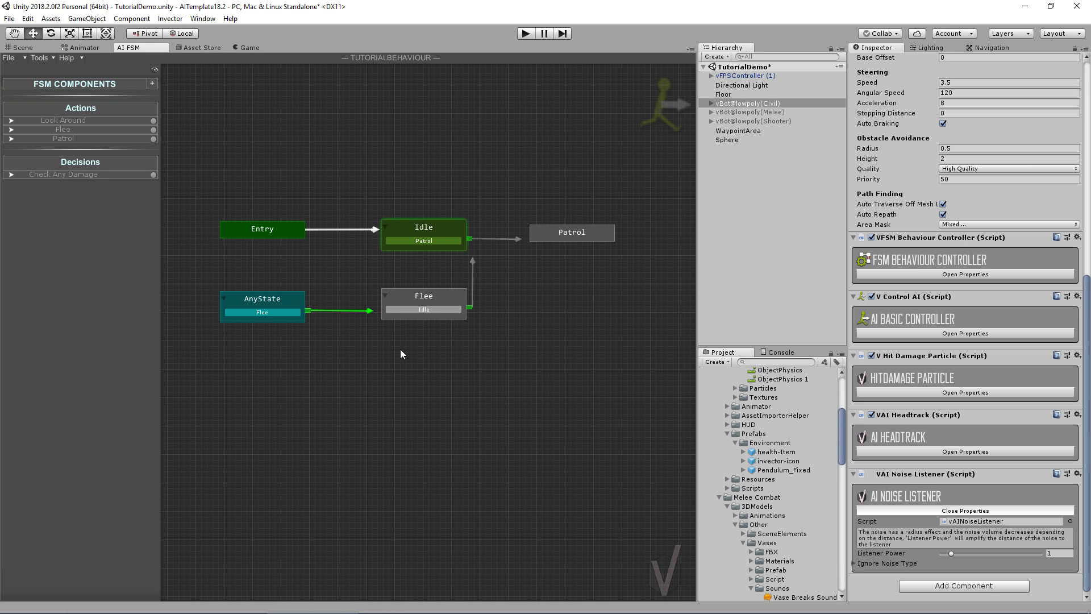
middle_drag(415, 346, 426, 342)
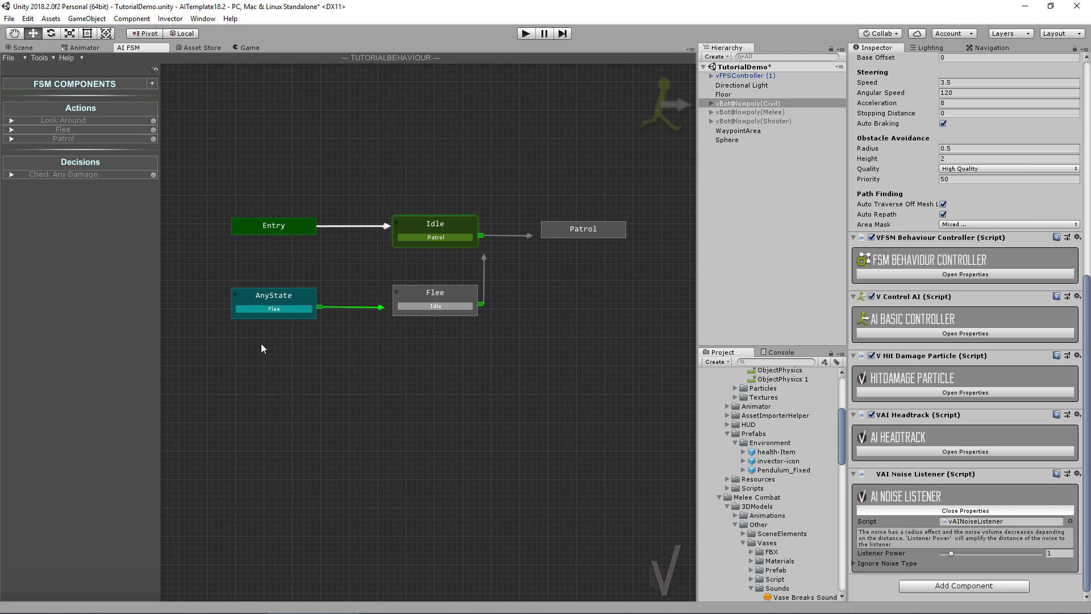
click(152, 83)
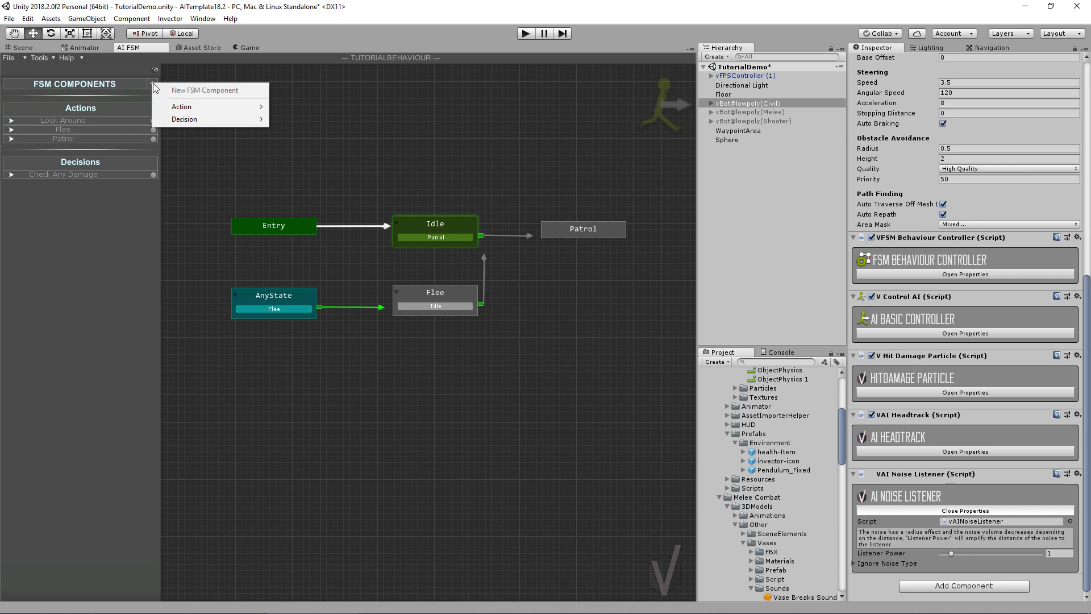
- Add an Is listening noise decision named 'Heard Something'
mouse_move(227, 119)
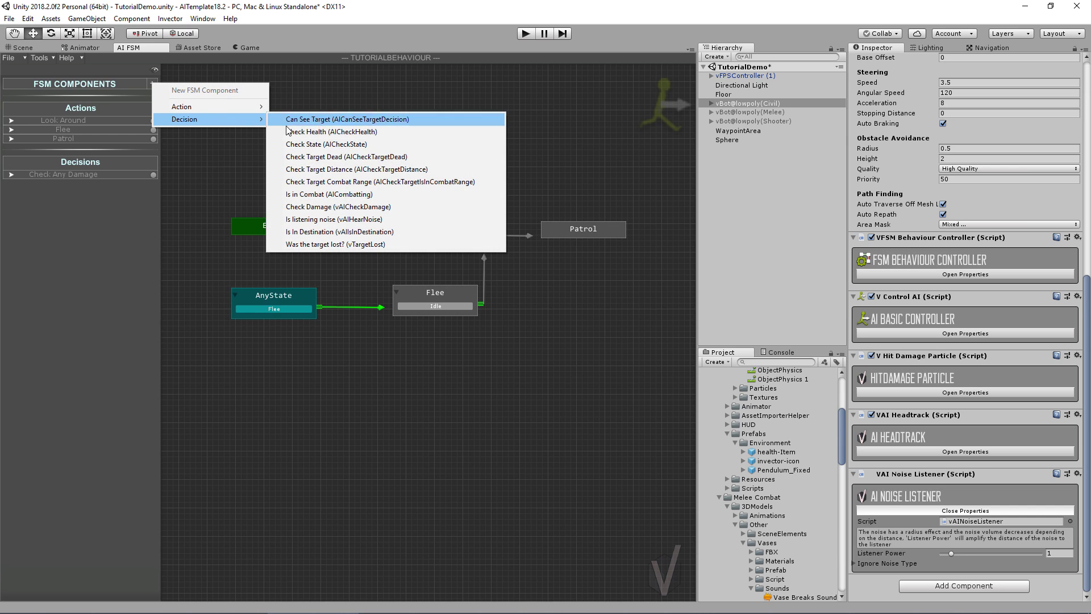
click(357, 222)
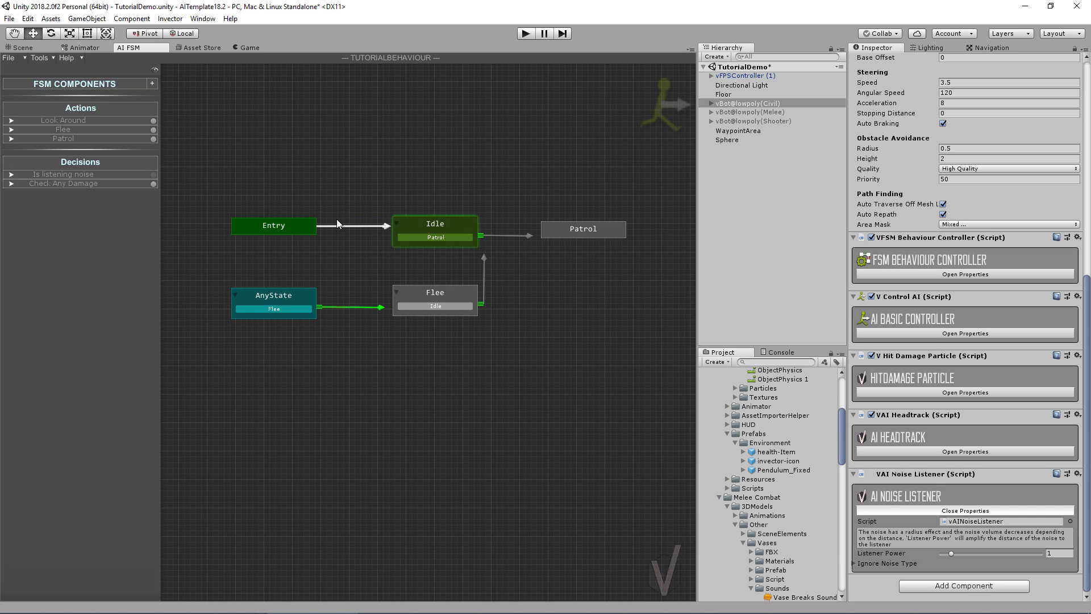
click(14, 176)
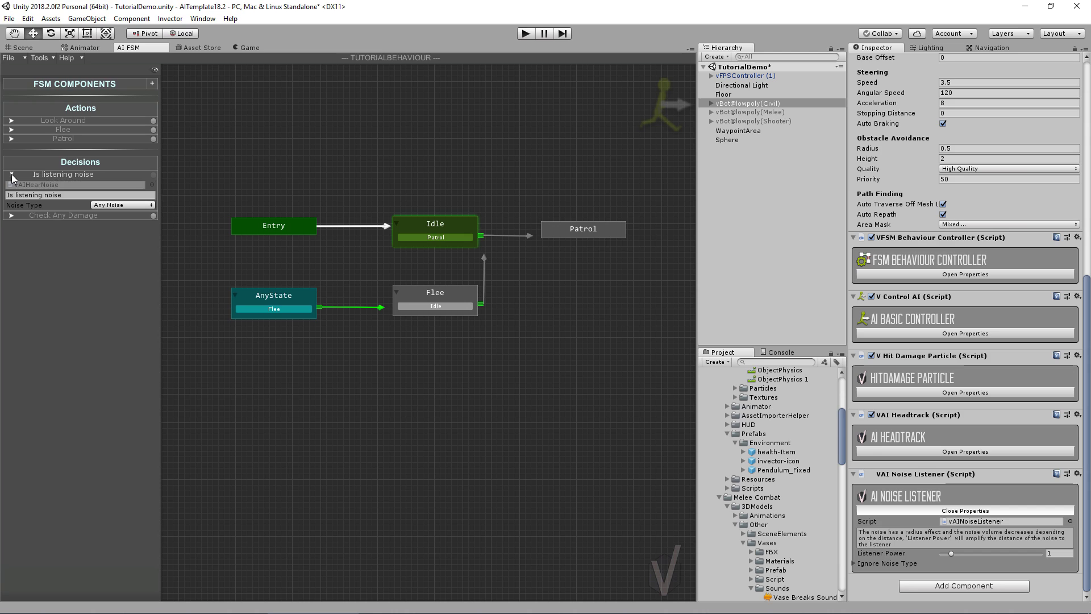
click(84, 195)
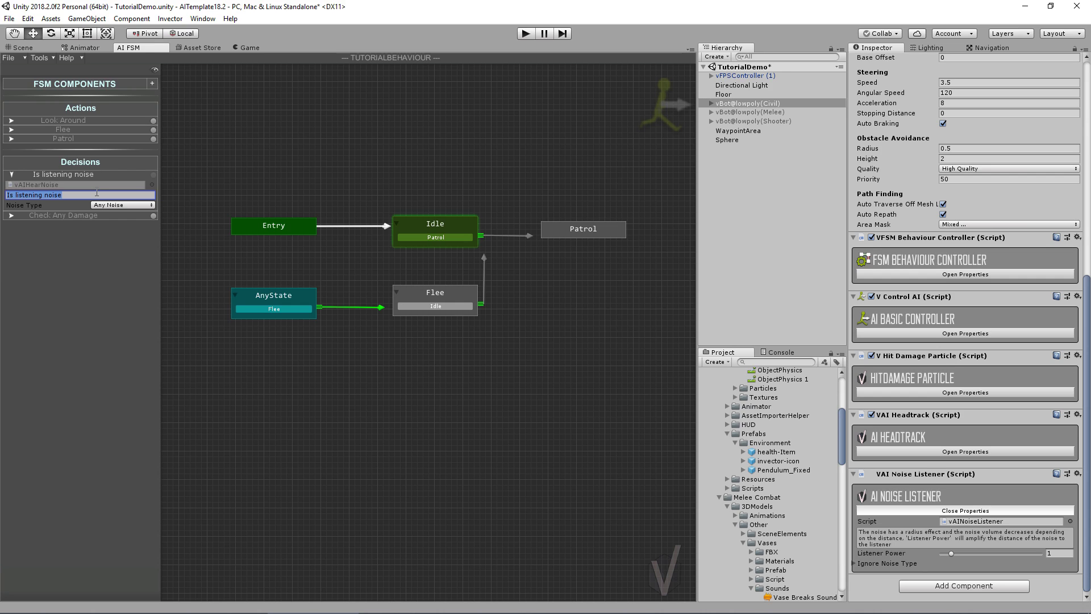
text(Heard Somethi)
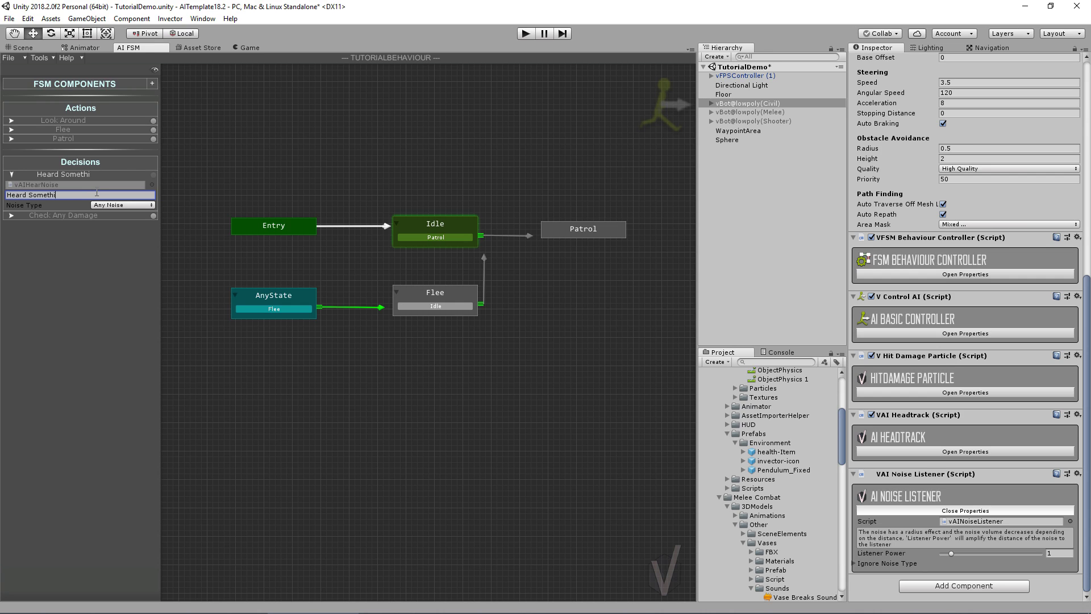
text(ng)
key(Return)
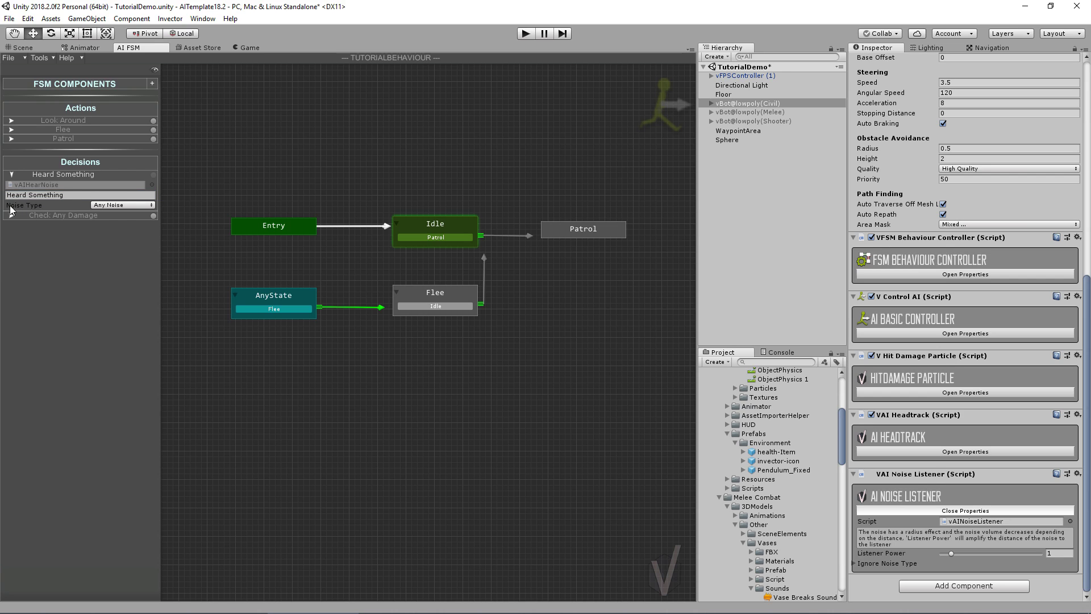
- Limit the decision to a specific noise type and rename it 'Heard a Distraction'
click(116, 205)
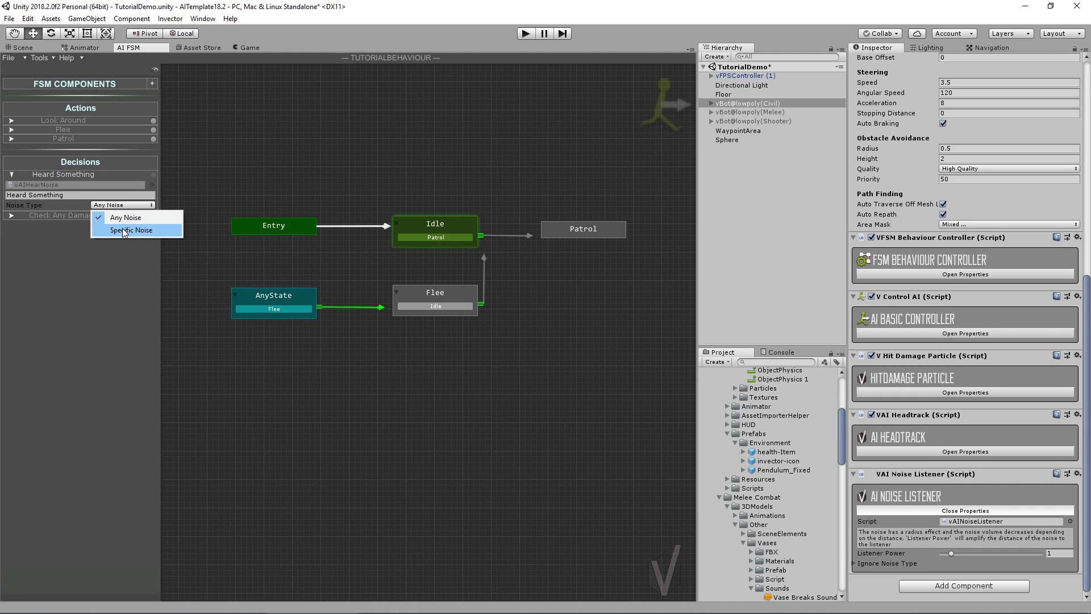
click(124, 230)
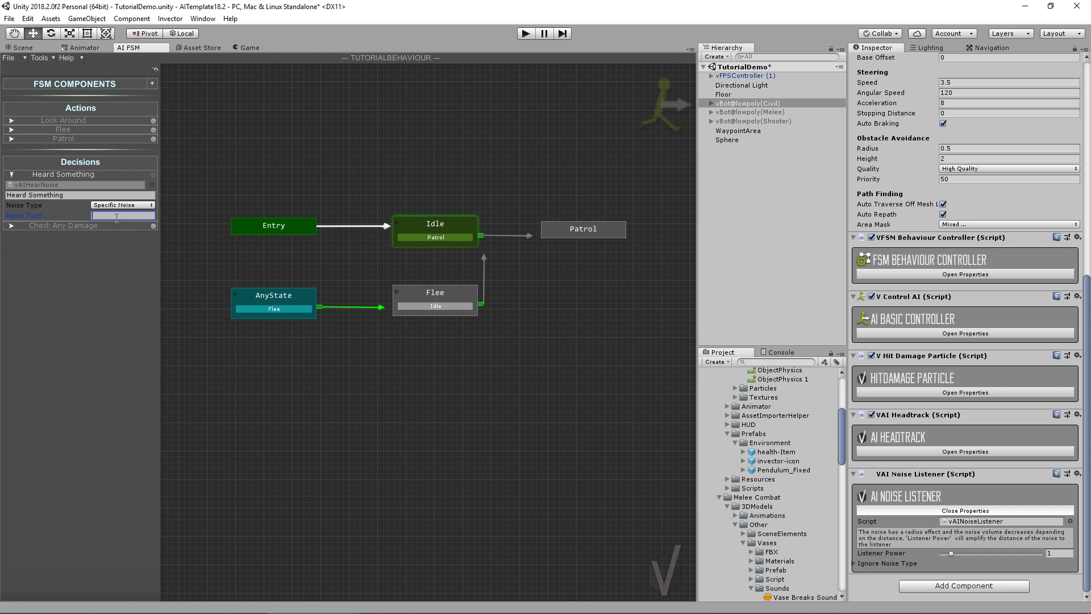
click(118, 206)
click(122, 228)
double_click(48, 194)
text(a)
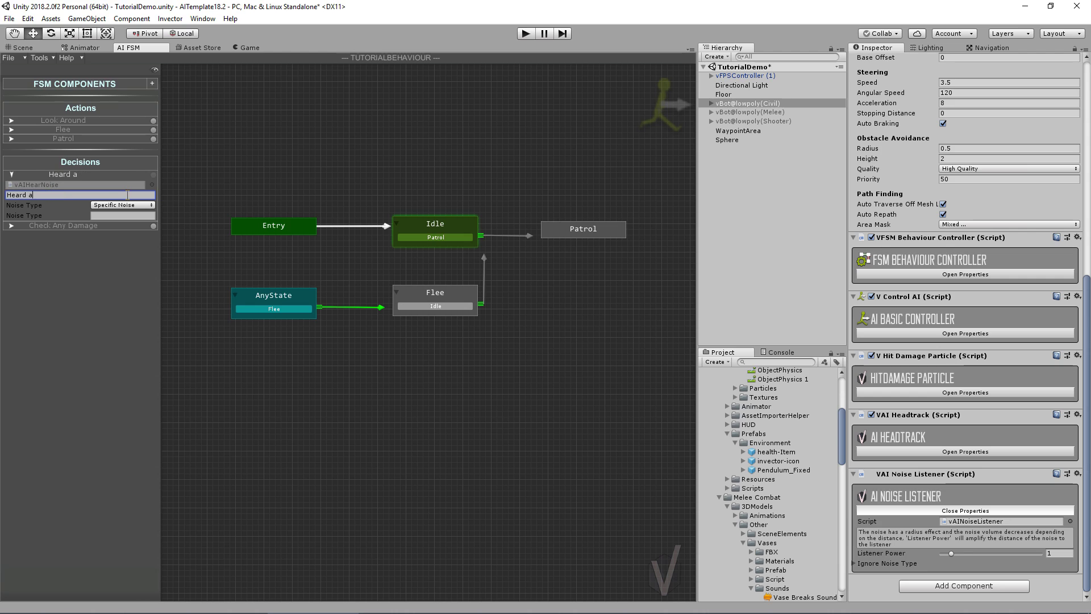
text( Distraction)
key(Return)
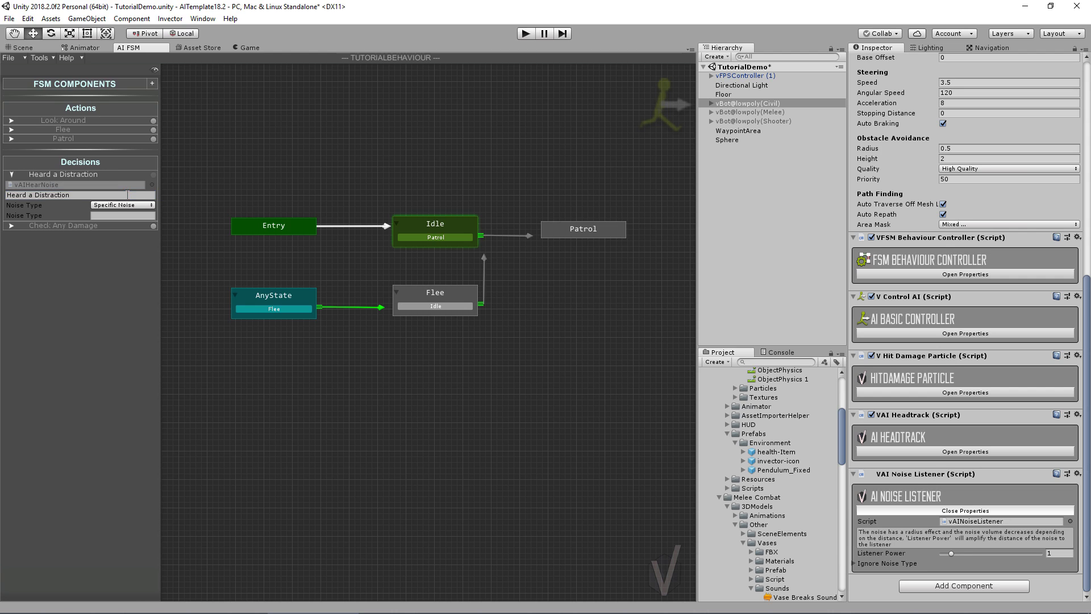
- Set Noise Type to Any Noise and rename the decision 'Heard Any Noise'
click(111, 205)
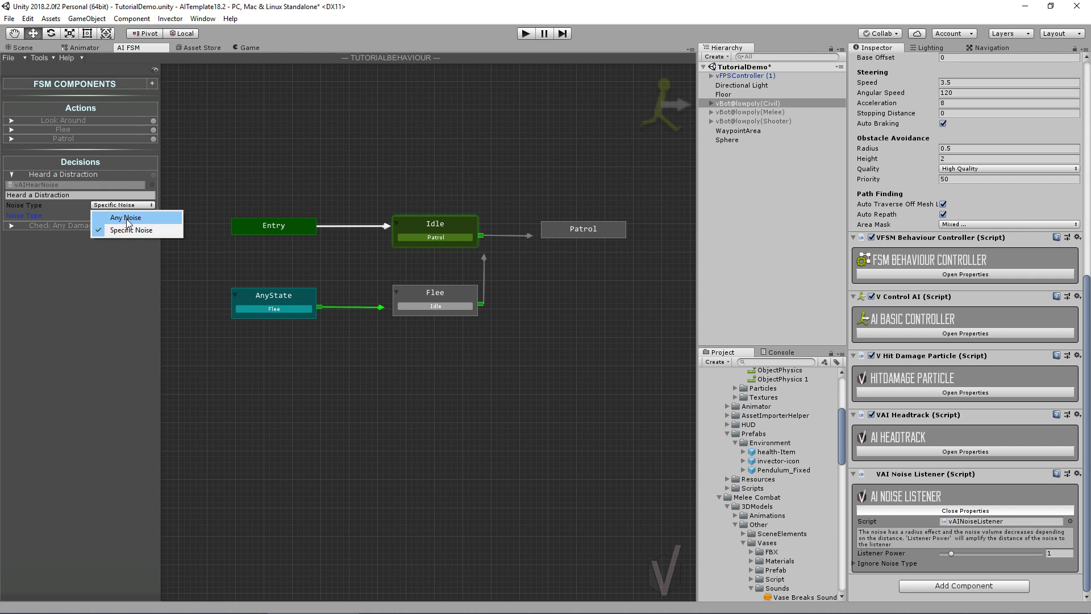
click(114, 220)
drag(30, 195, 118, 195)
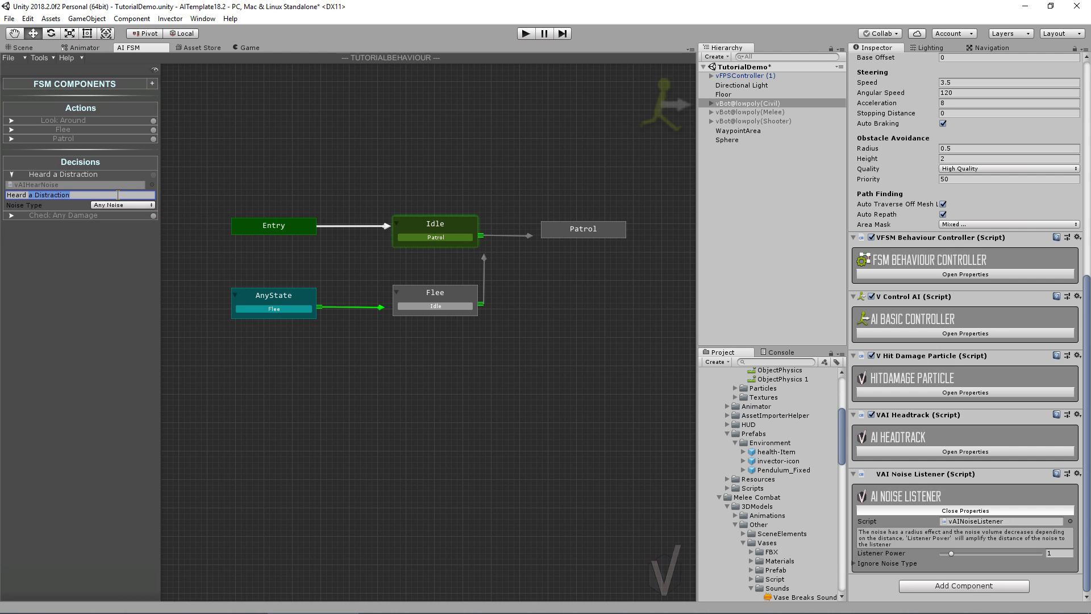
text(Any Noise)
key(Return)
click(152, 84)
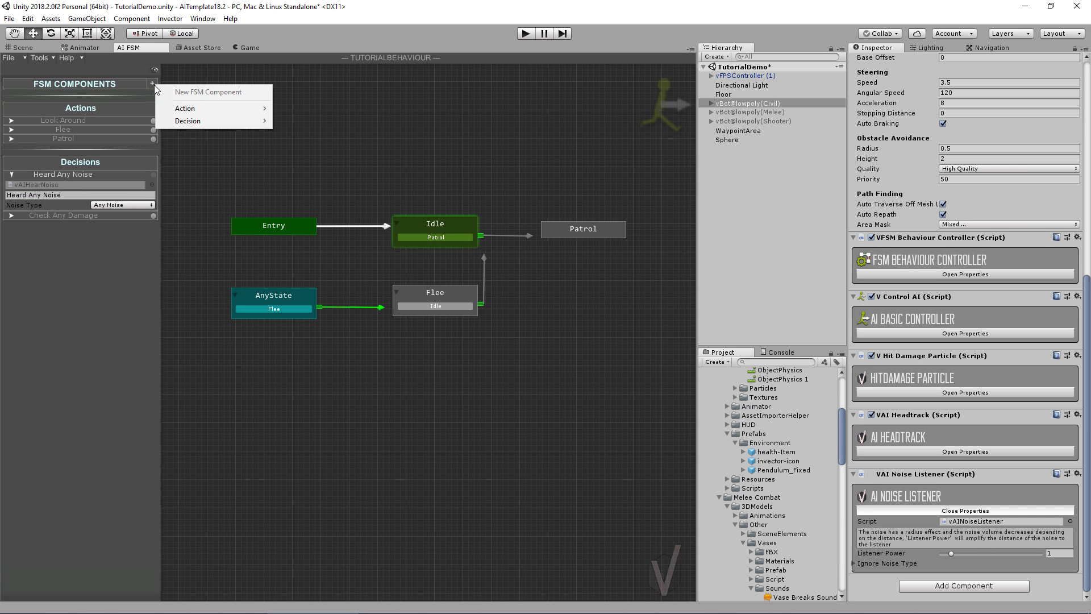
mouse_move(187, 121)
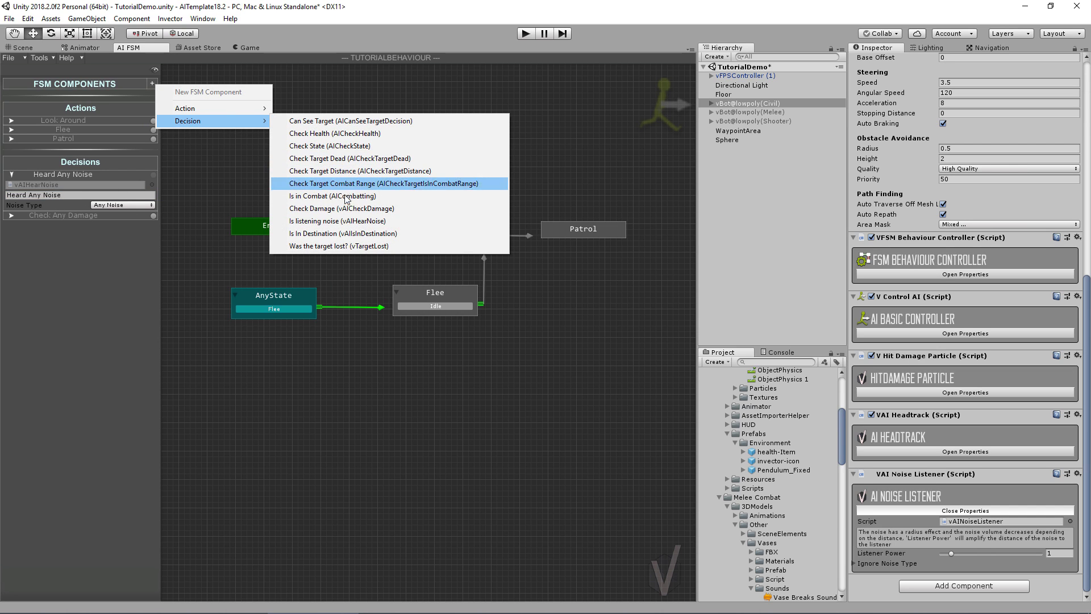
click(329, 221)
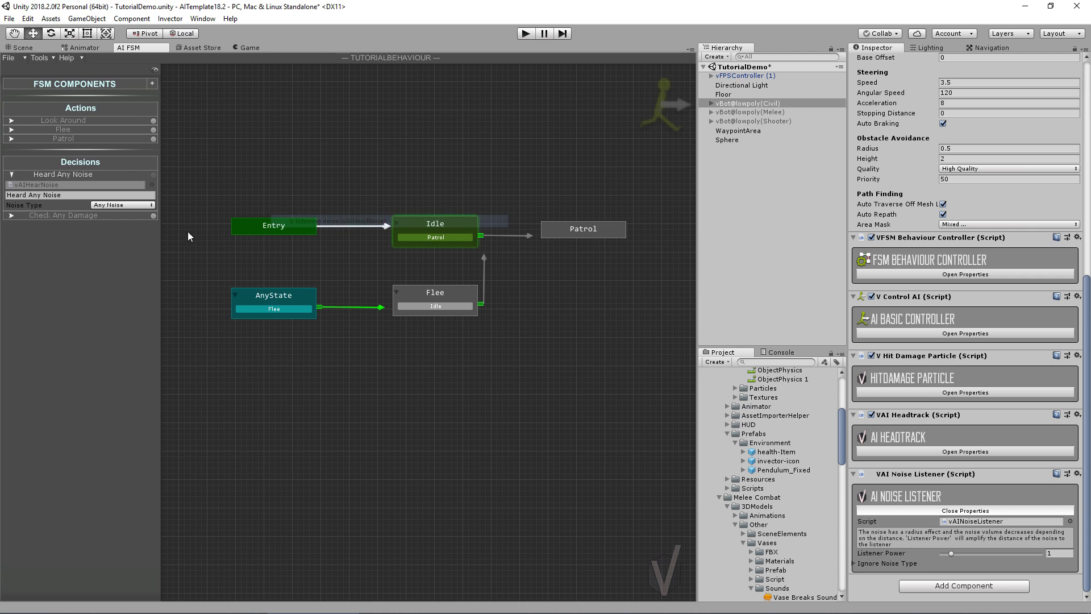
click(12, 175)
click(12, 215)
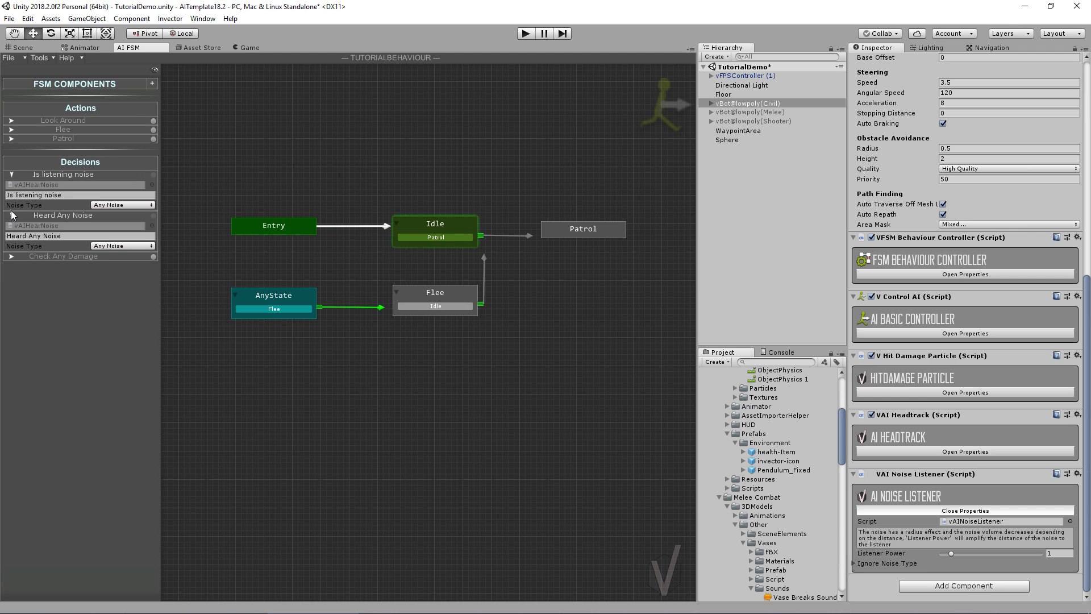
click(103, 204)
click(148, 227)
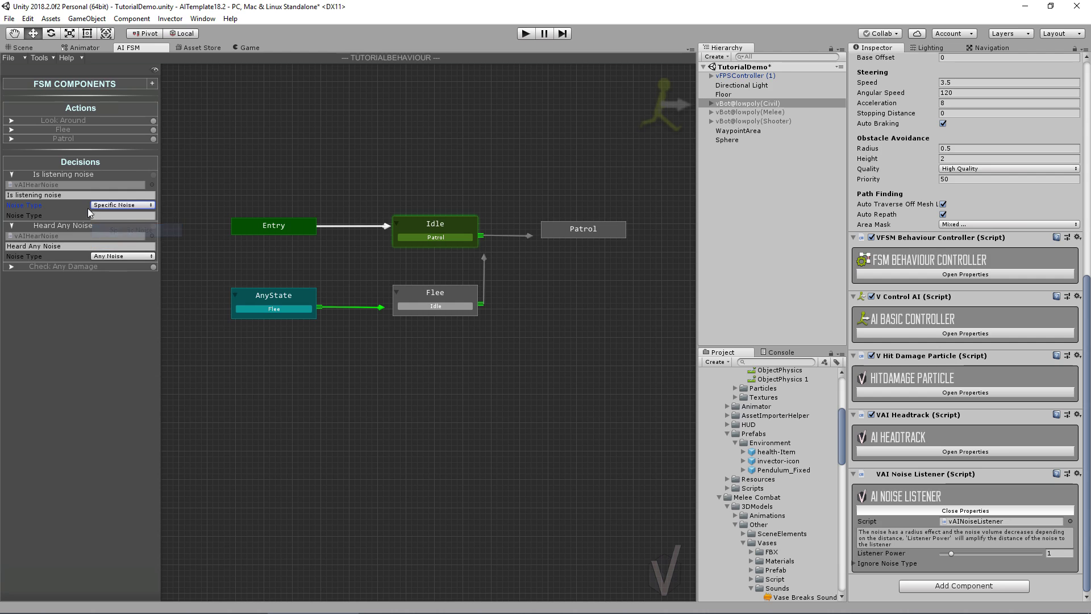
click(120, 216)
text(Bullets)
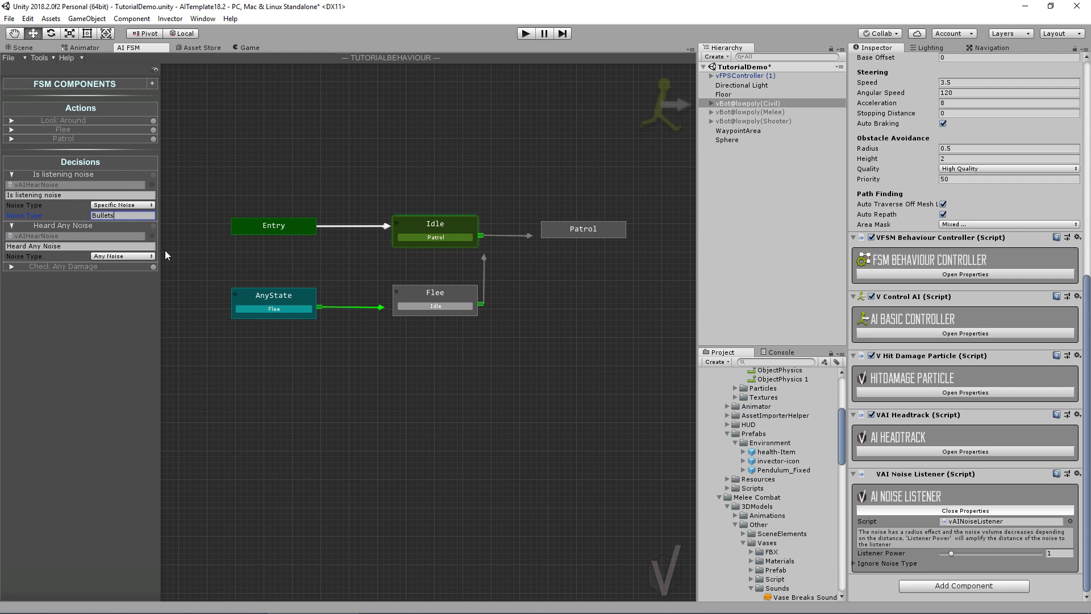
right_click(70, 177)
click(91, 185)
click(571, 333)
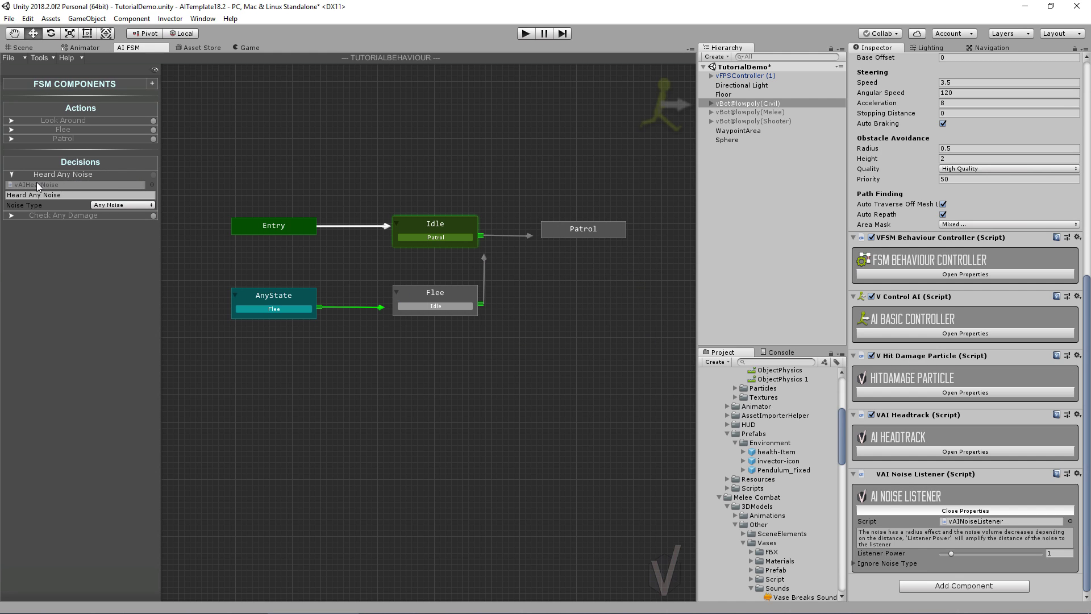
click(208, 327)
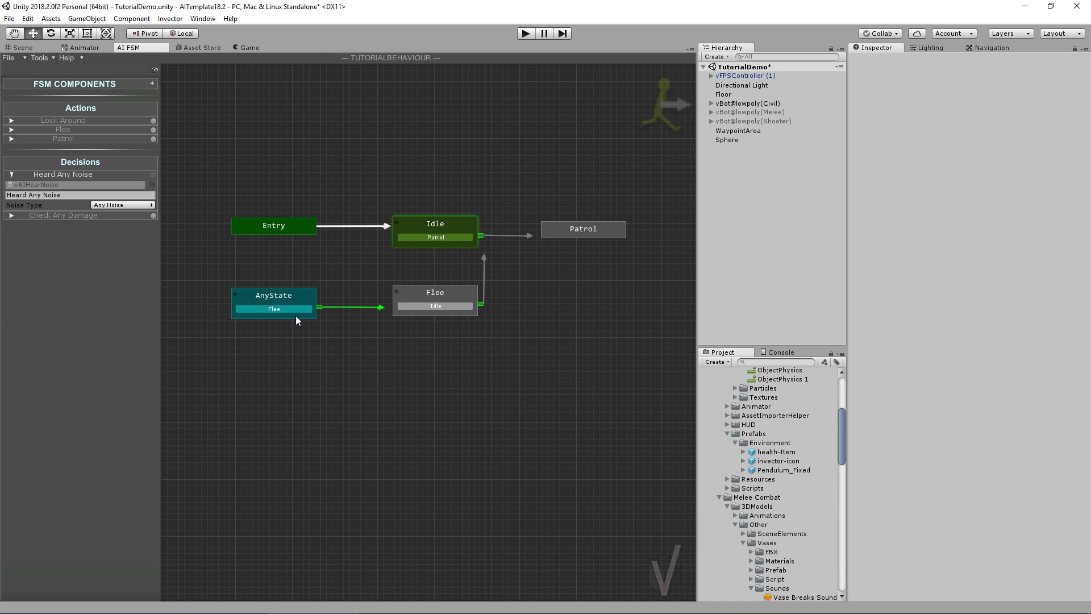
- Create a new state node named 'Investigate Noise' on the FSM graph
right_click(349, 349)
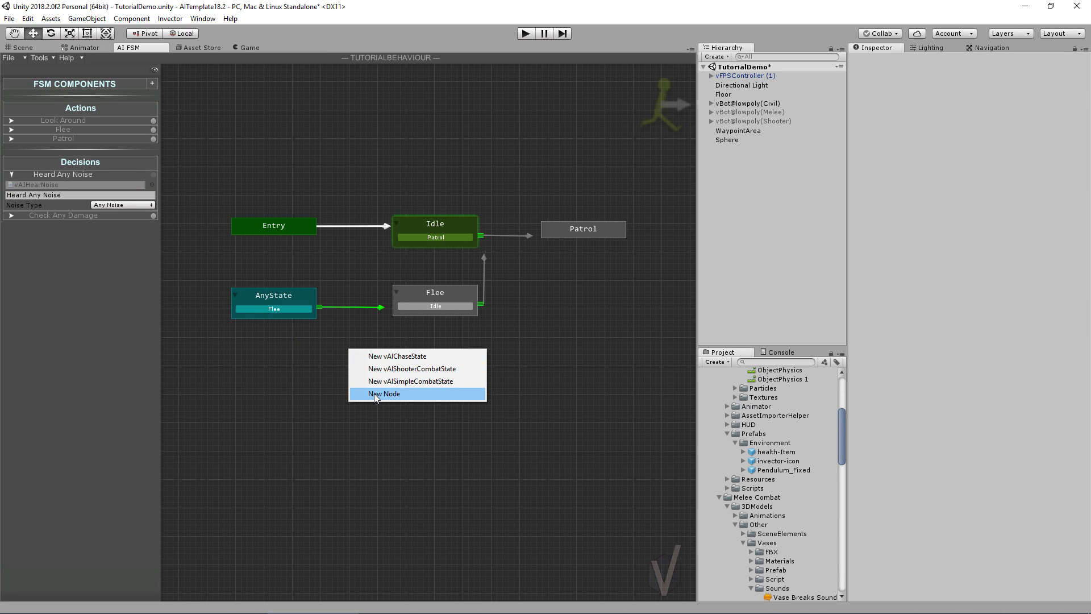
click(375, 395)
drag(398, 353, 382, 390)
click(931, 63)
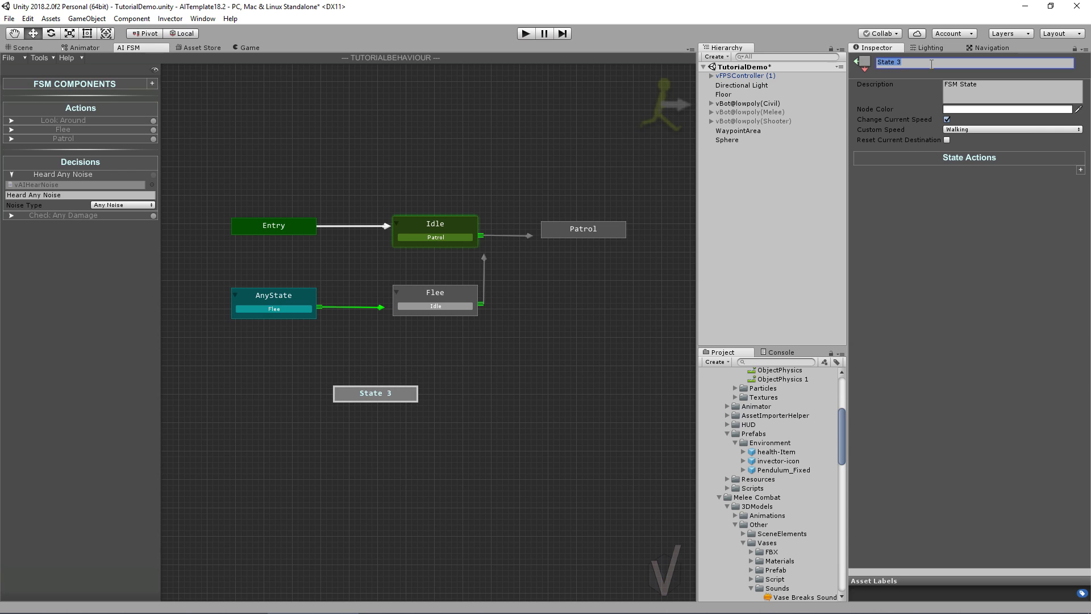
text(Investigate Noise)
- Add a transition from AnyState connected to Investigate Noise
right_click(278, 309)
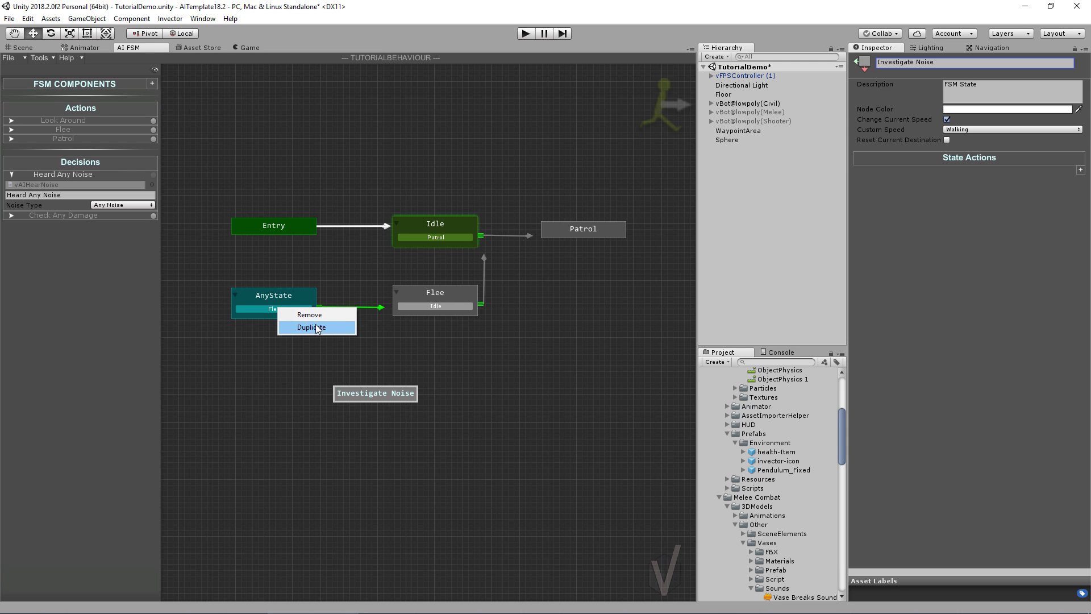
right_click(277, 296)
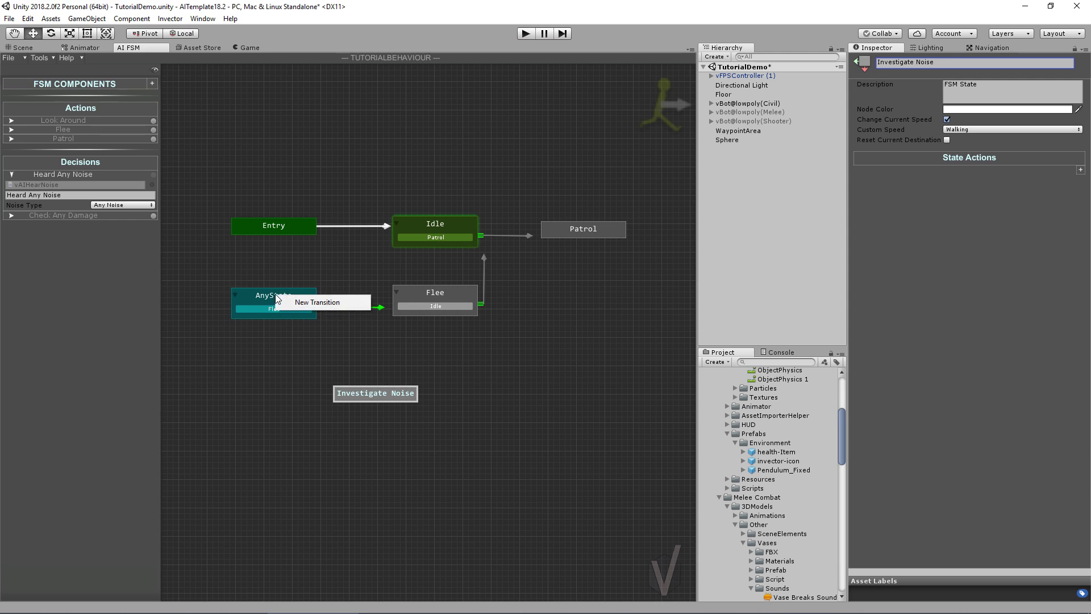
click(317, 303)
drag(320, 324, 344, 330)
drag(362, 375, 421, 371)
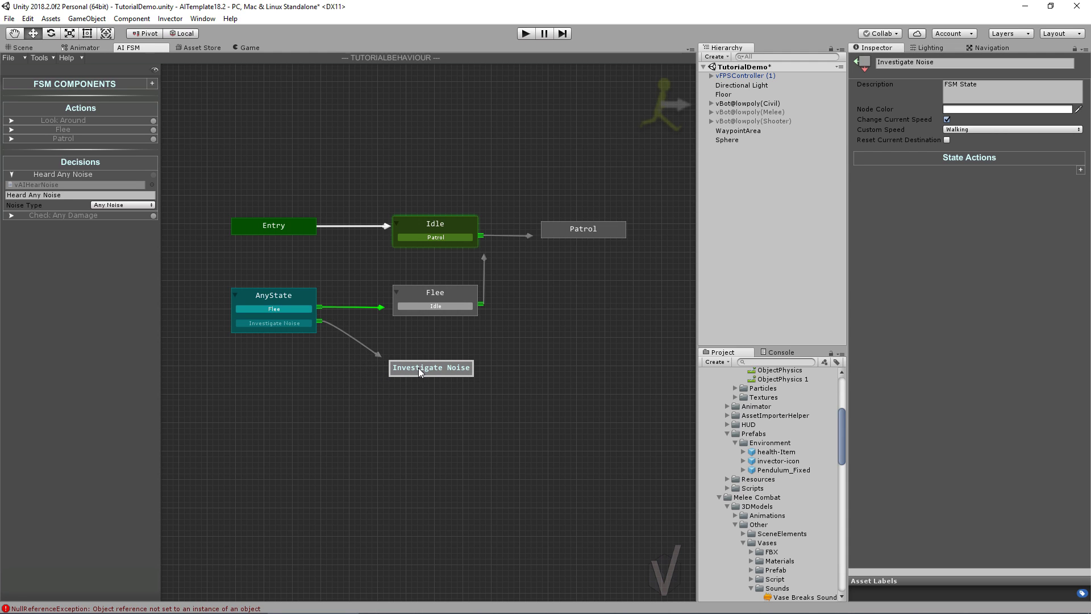
- Add Heard Any Noise as the decision on AnyState's Investigate Noise transition
click(298, 324)
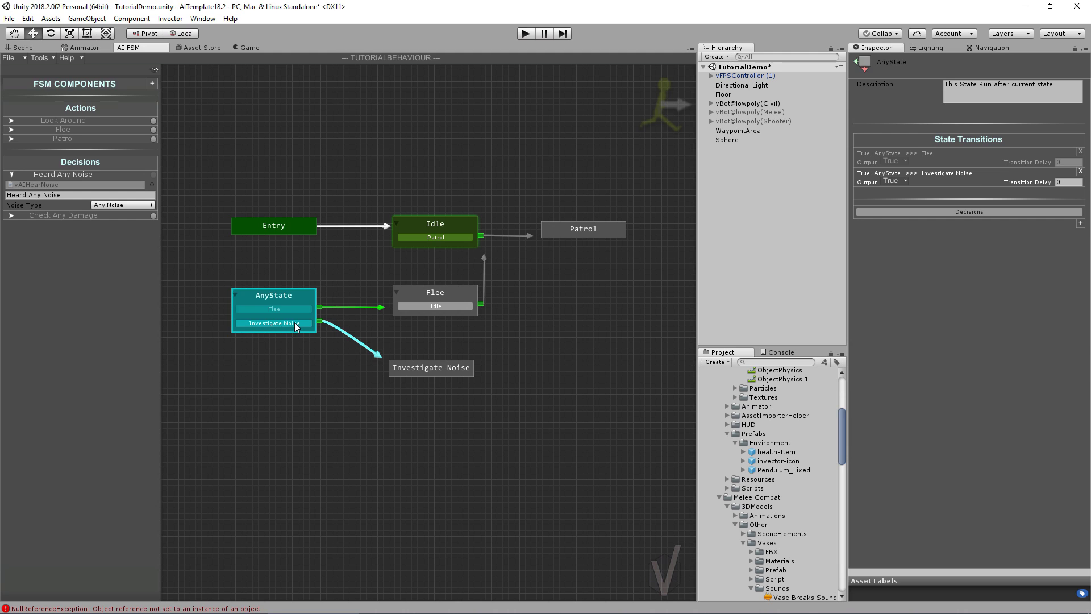
click(1080, 223)
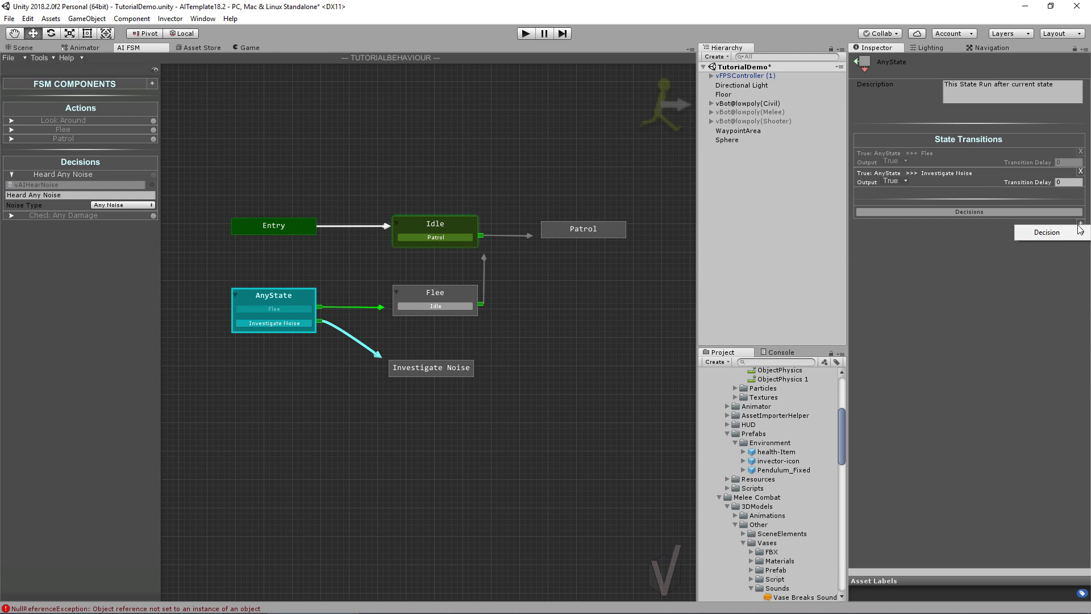
mouse_move(1052, 238)
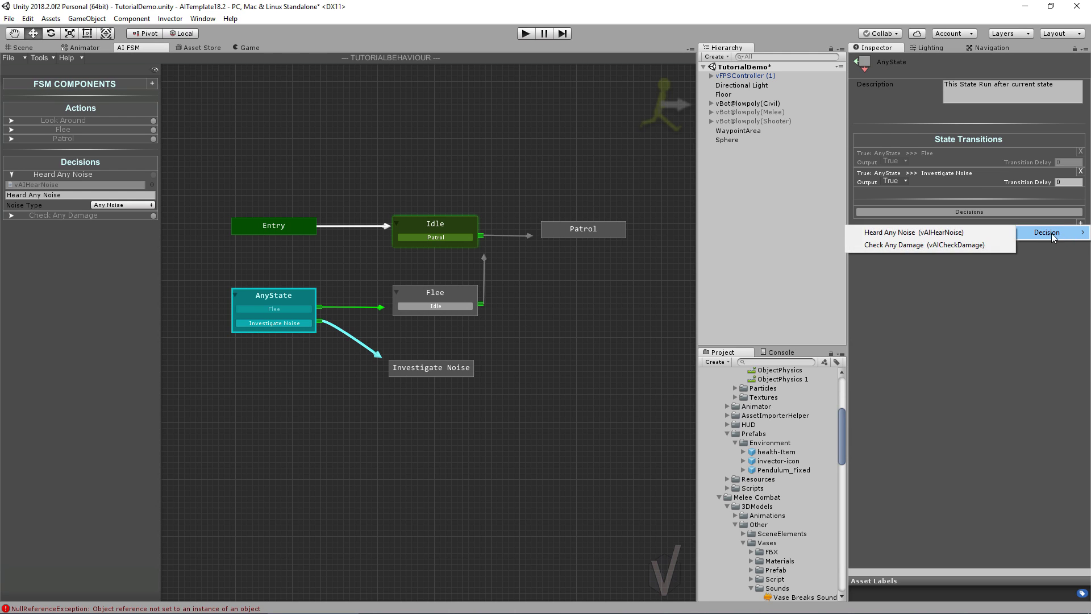
click(913, 233)
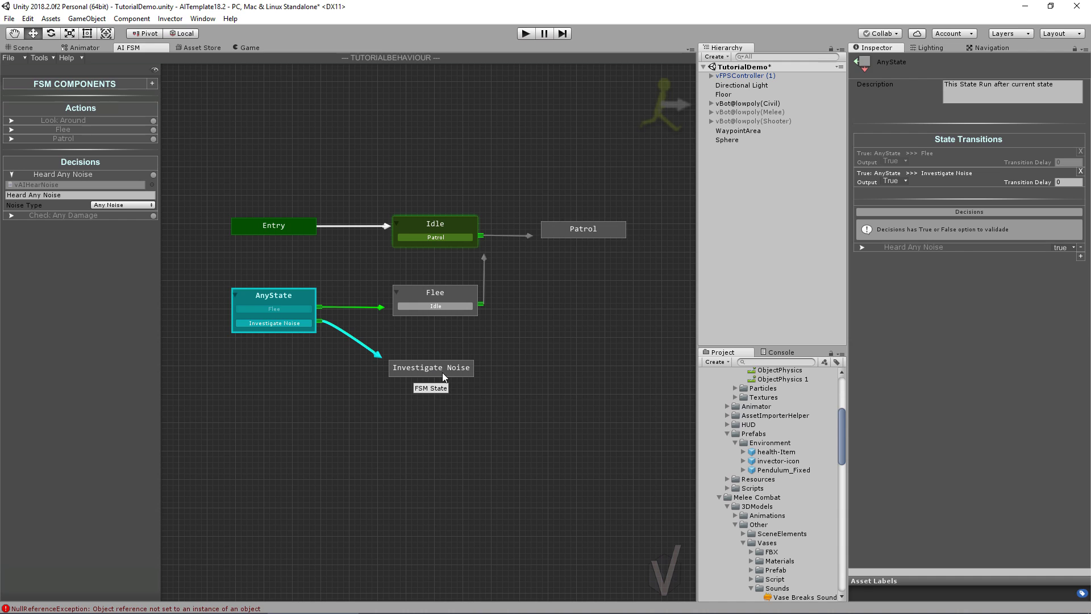
click(459, 367)
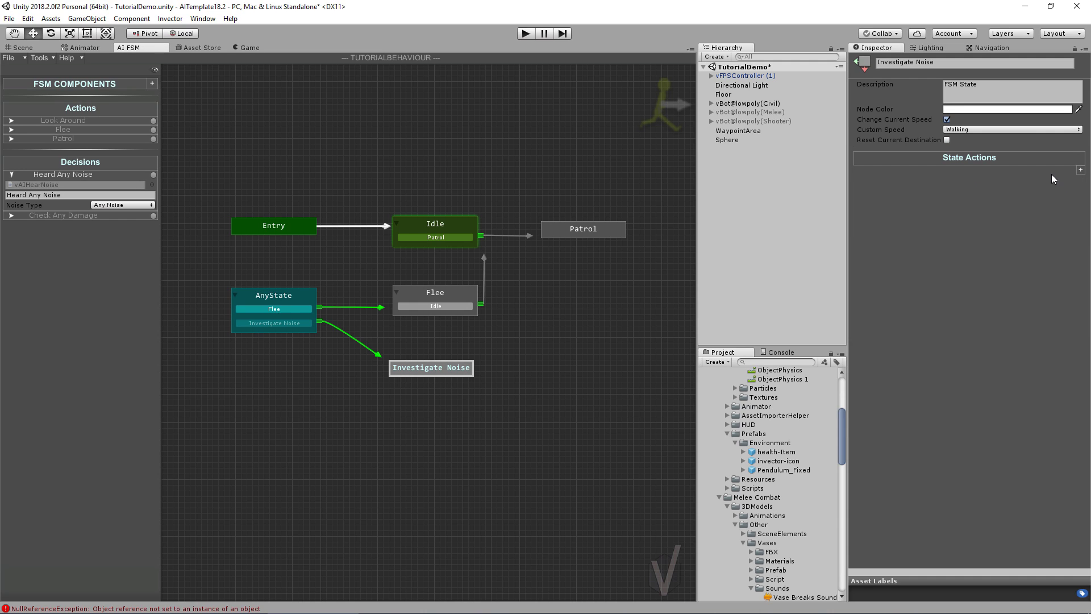
- Create a new Go To Noise Position action among the FSM components
click(152, 84)
mouse_move(183, 109)
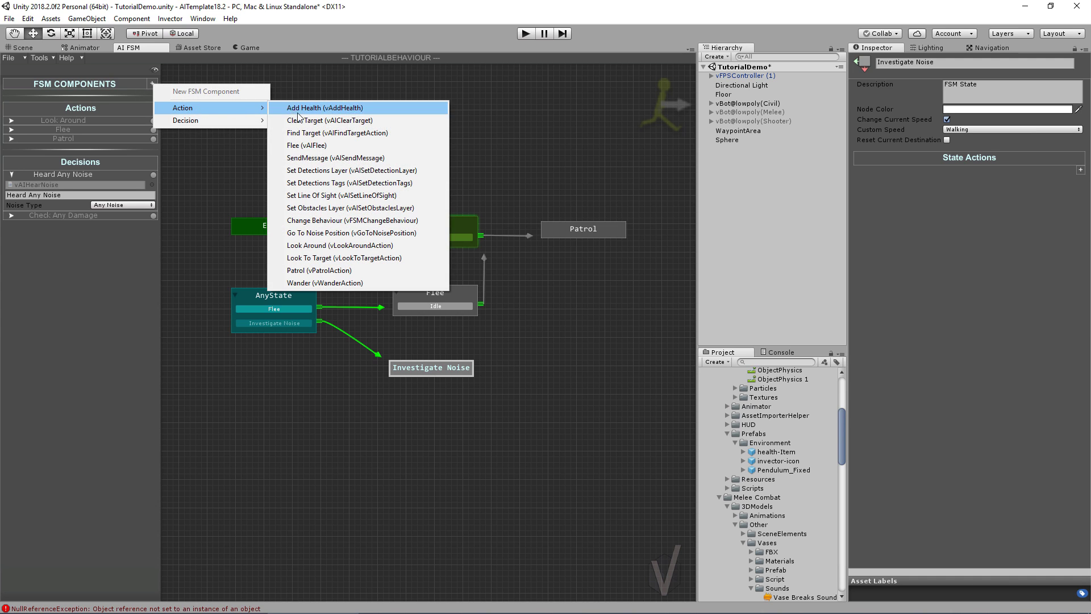
click(364, 233)
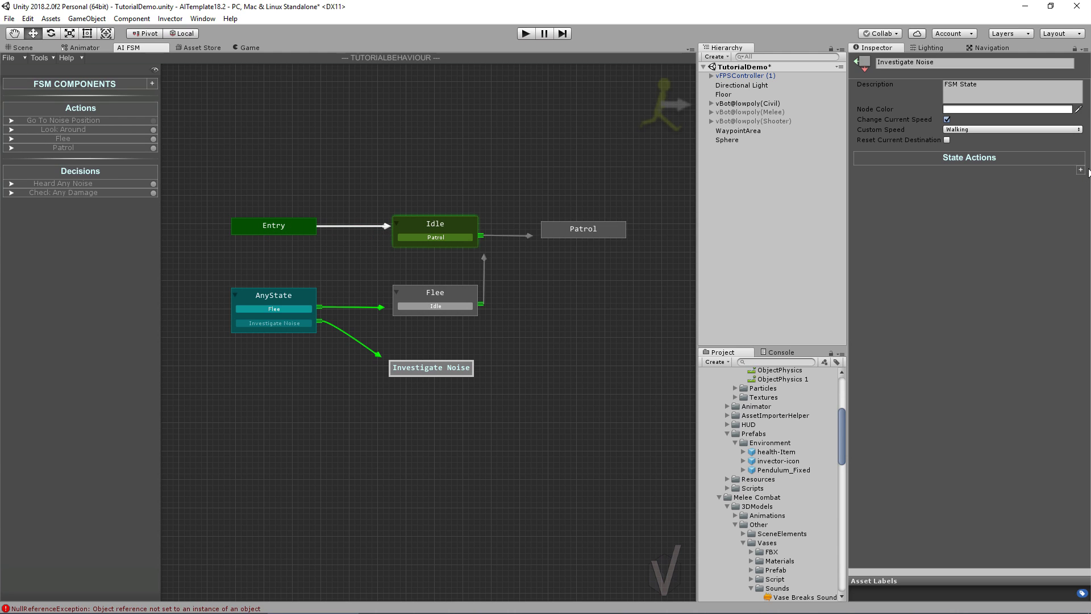
- Assign Go To Noise Position to Investigate Noise, with reset destination enabled
click(1080, 169)
mouse_move(1068, 181)
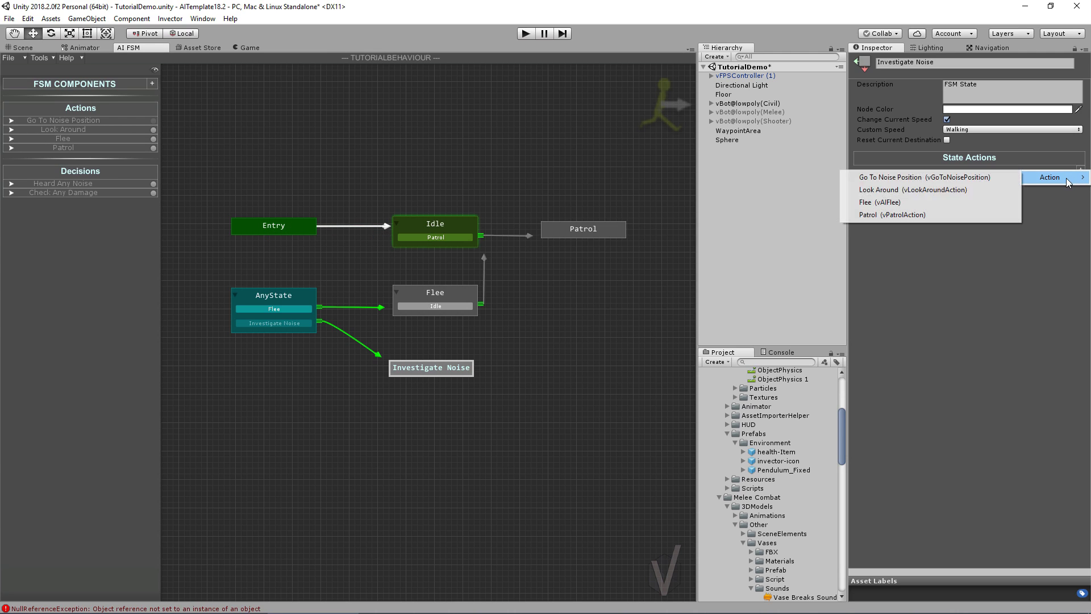
click(912, 178)
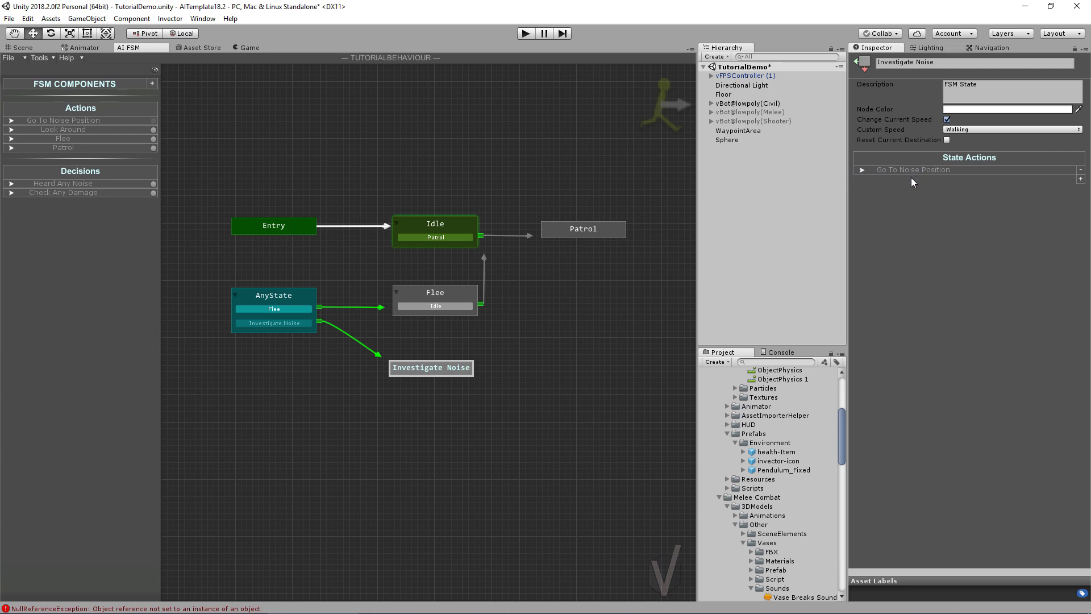
click(947, 140)
click(862, 170)
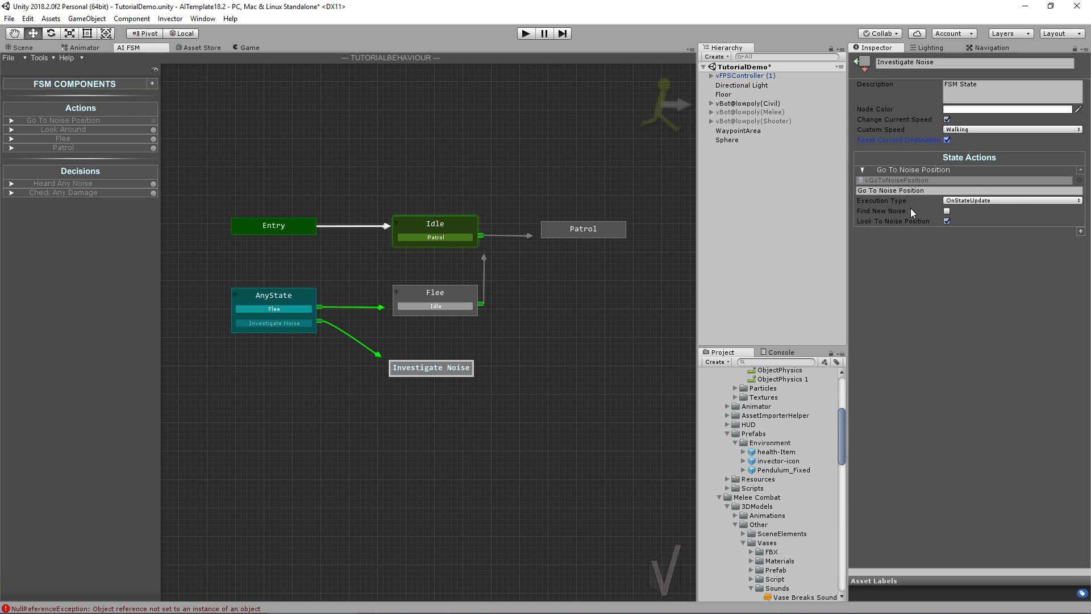
middle_drag(608, 343, 610, 344)
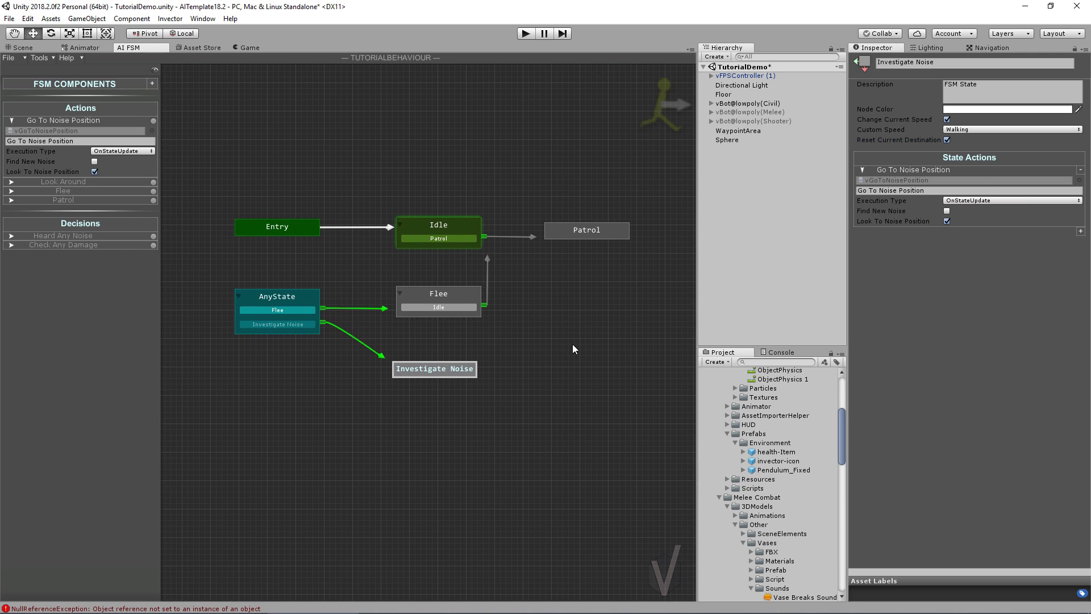
- Dock the FSM Debugger and the Game view at the bottom of the layout
click(524, 314)
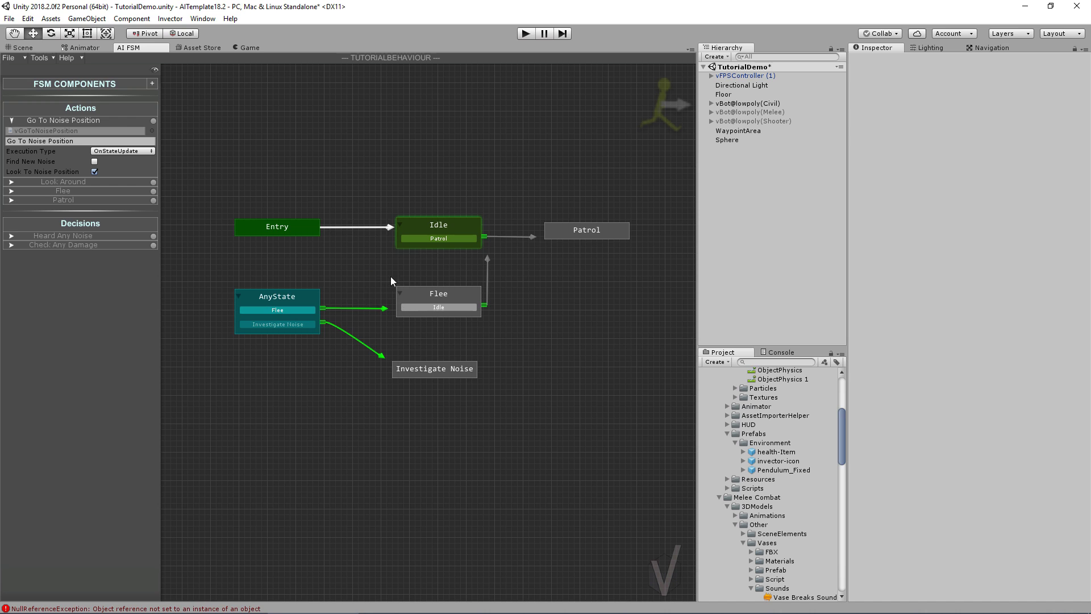
click(40, 58)
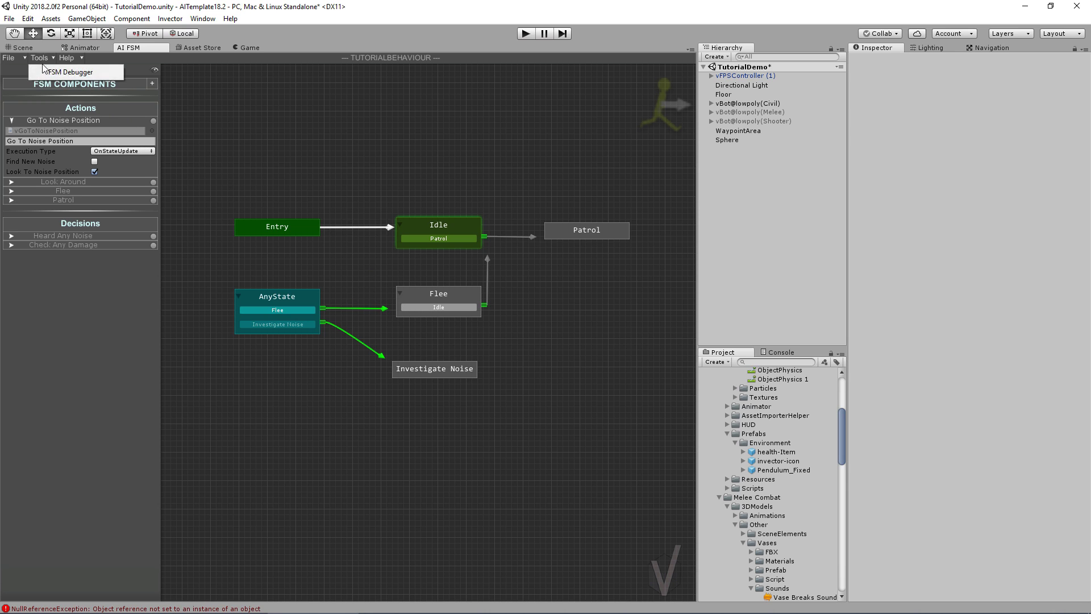
click(50, 77)
drag(54, 70, 312, 477)
click(22, 47)
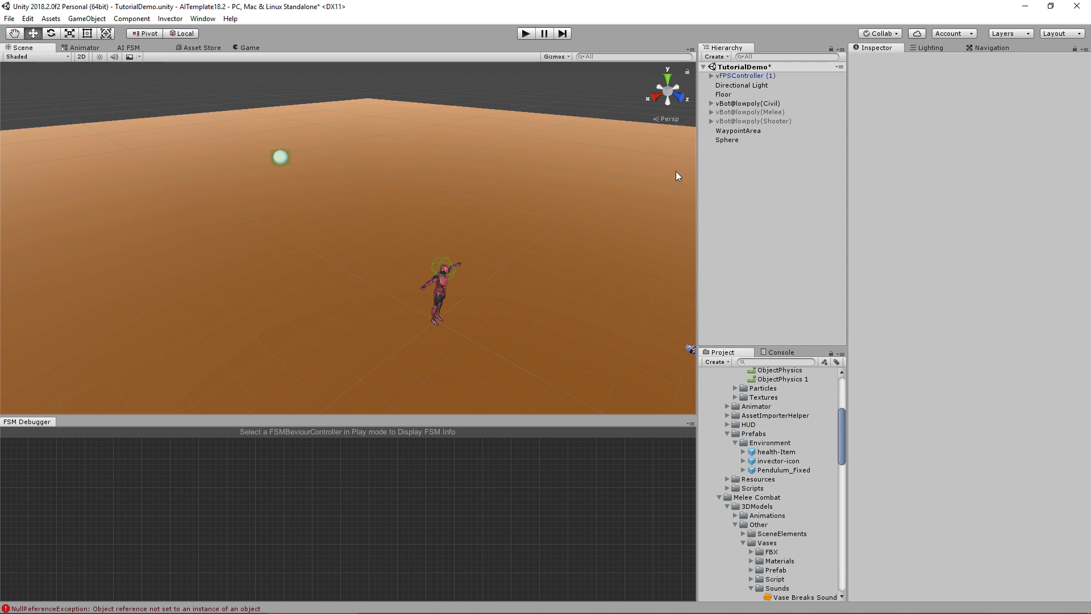
drag(250, 47, 75, 479)
- Enter Play mode, activate the Sphere so it falls, and watch the bot react
click(280, 157)
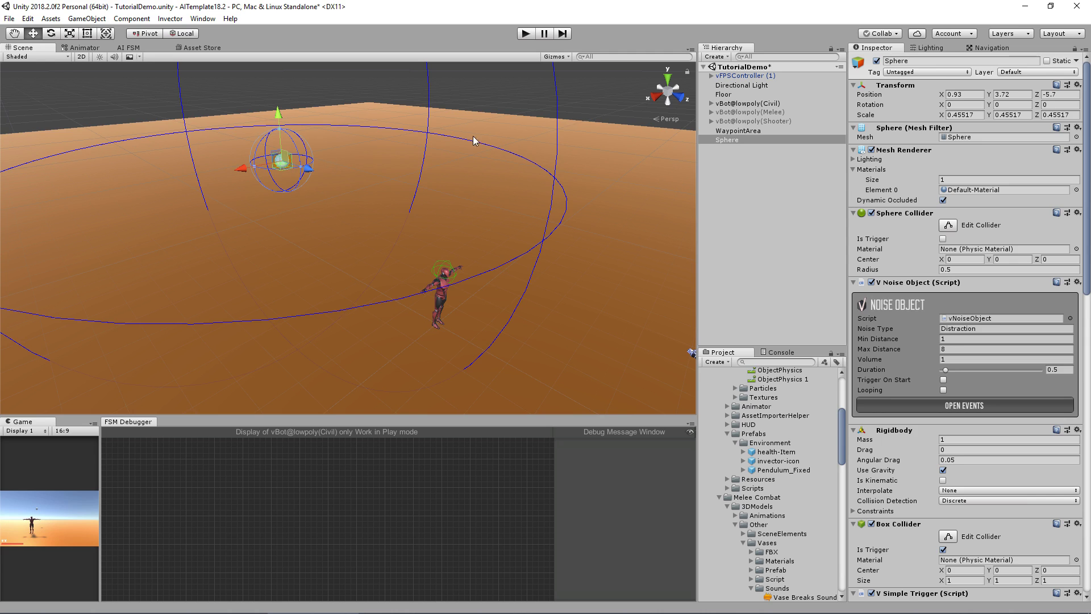
click(597, 90)
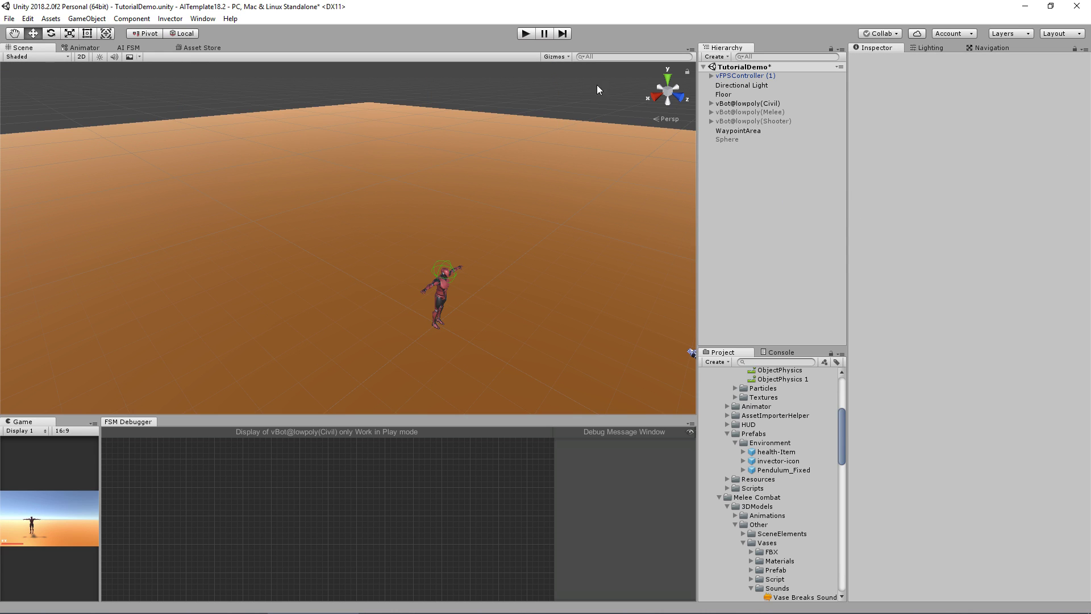
click(521, 35)
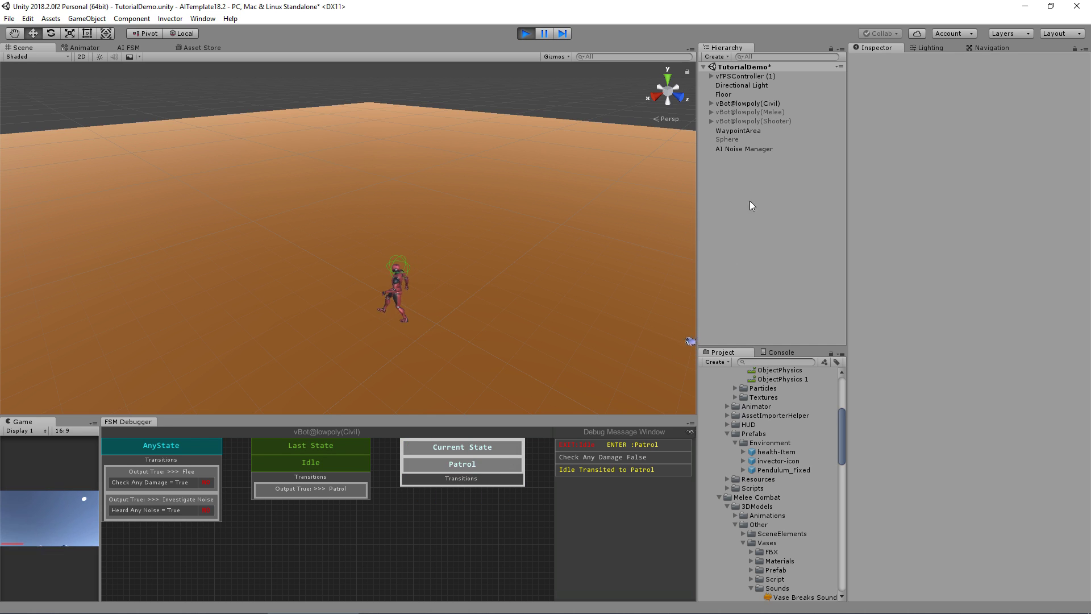
click(748, 139)
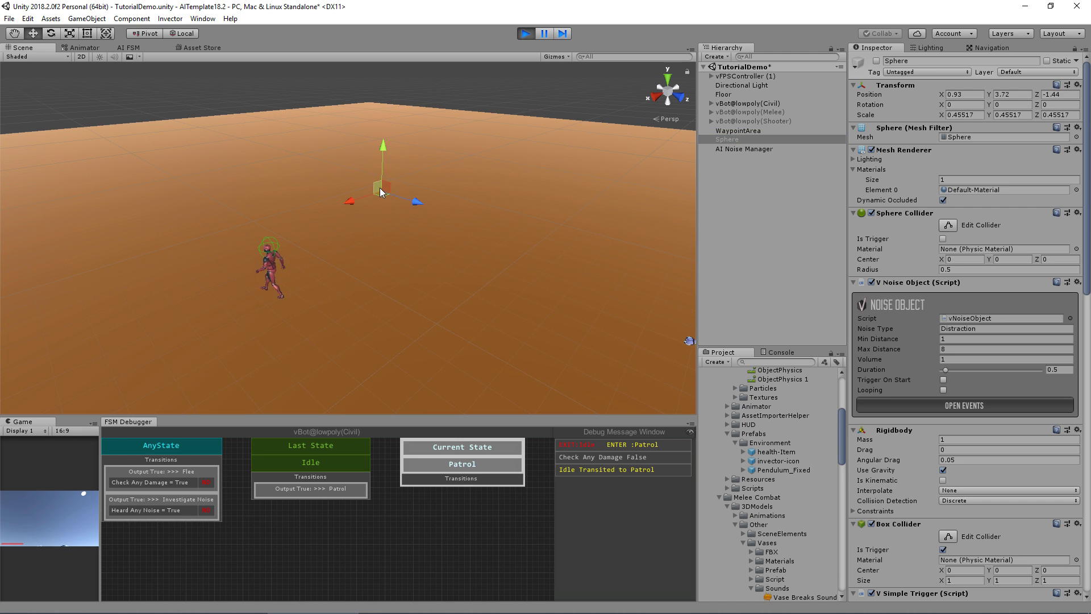
click(877, 61)
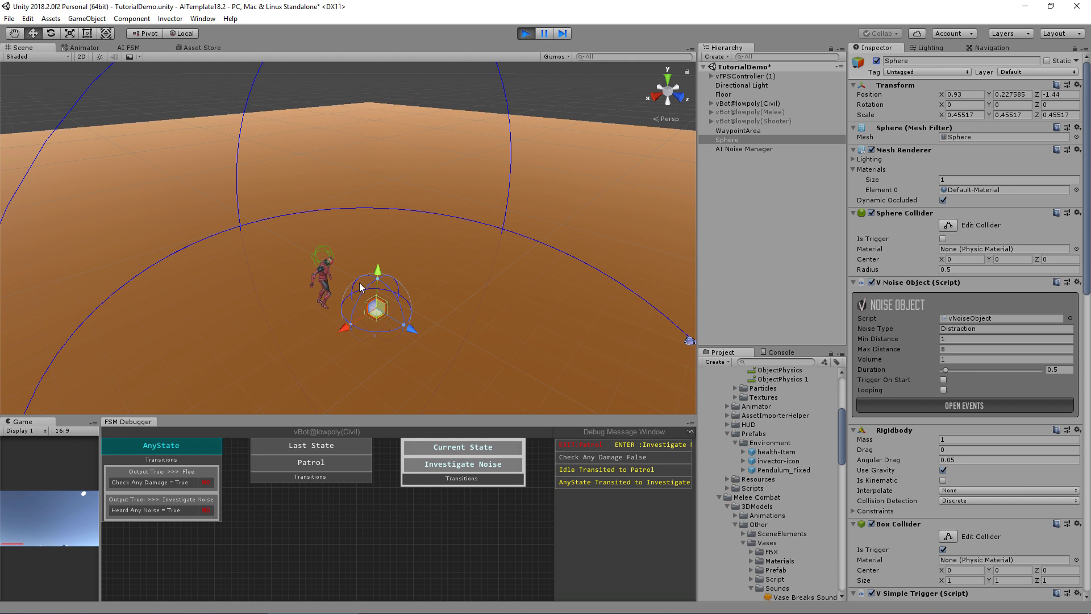
scroll(470, 322, up, 3)
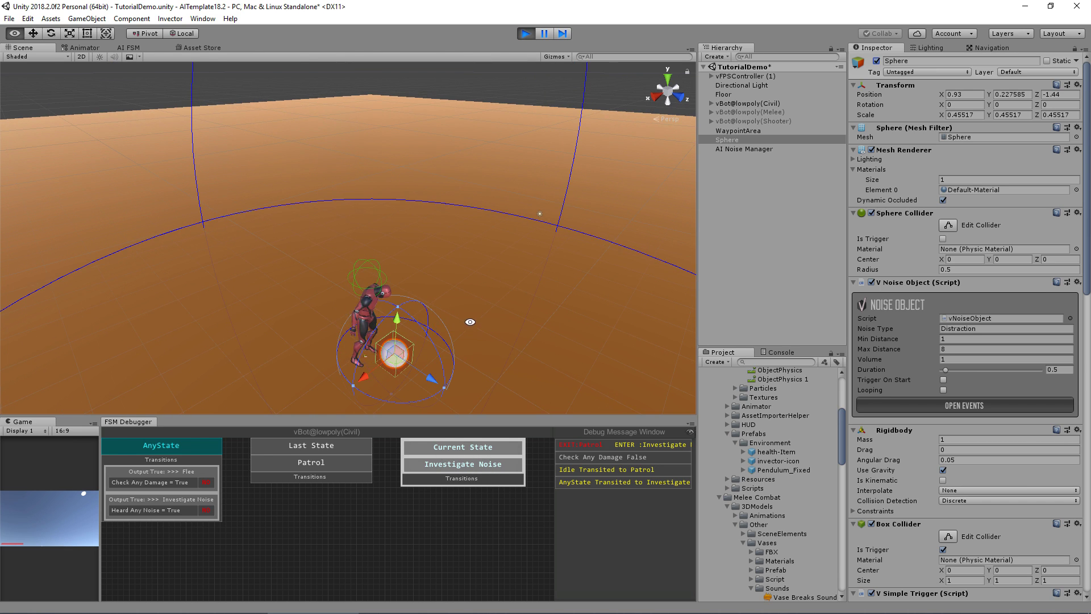
alt+drag(470, 321, 471, 211)
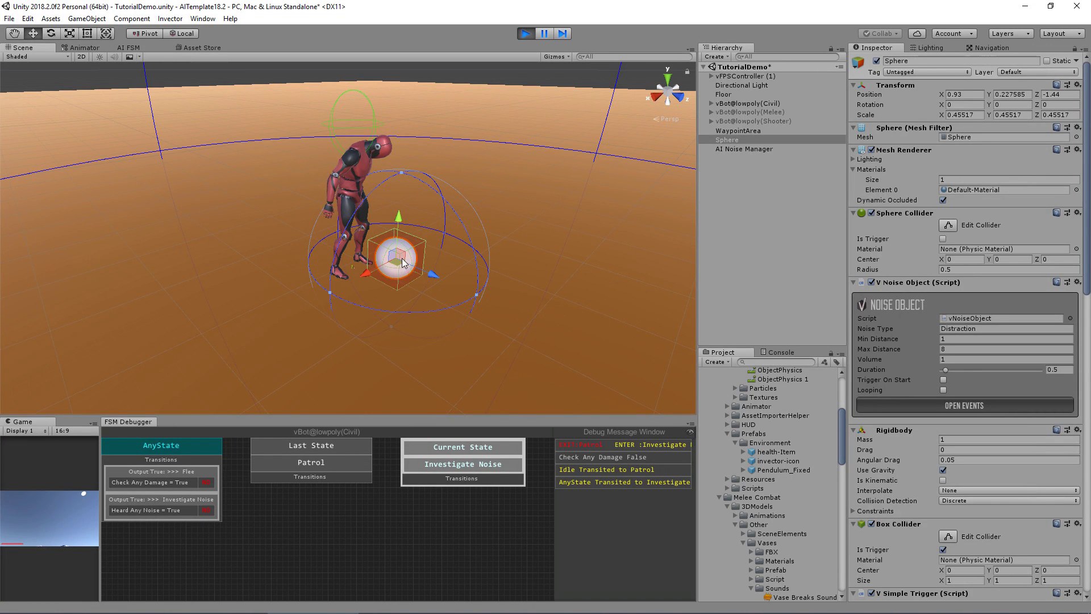
scroll(513, 261, down, 6)
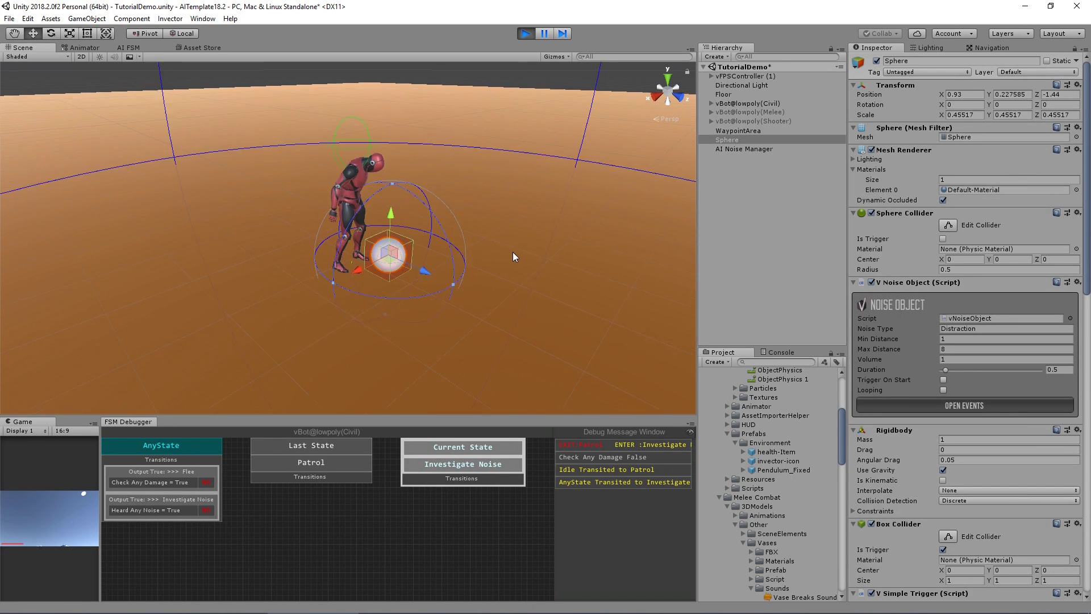
alt+drag(474, 229, 453, 256)
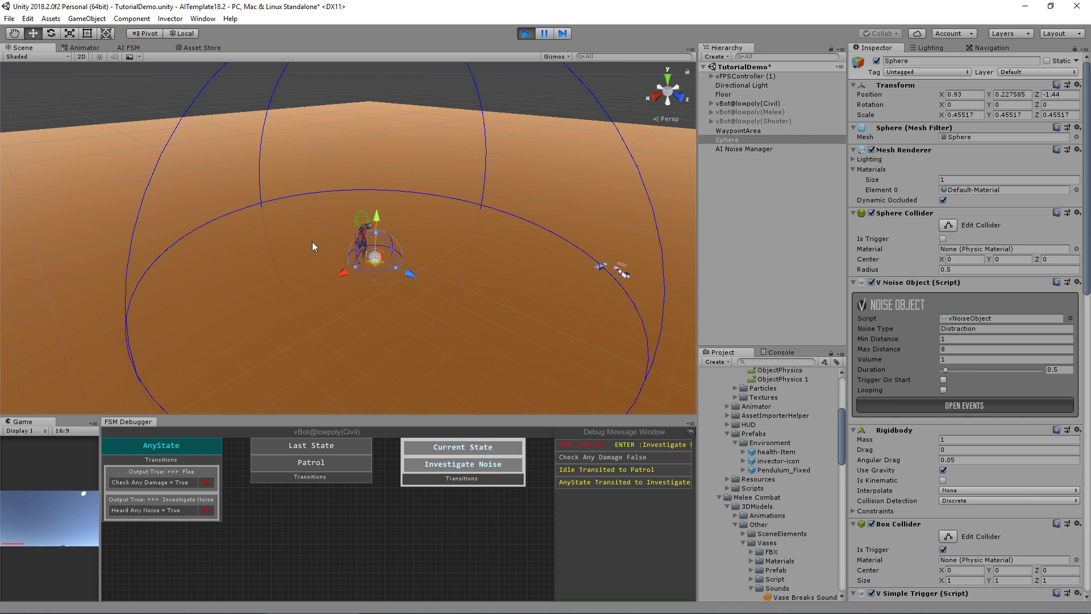
- Create a new state below AnyState and connect AnyState's noise transition to it
click(526, 34)
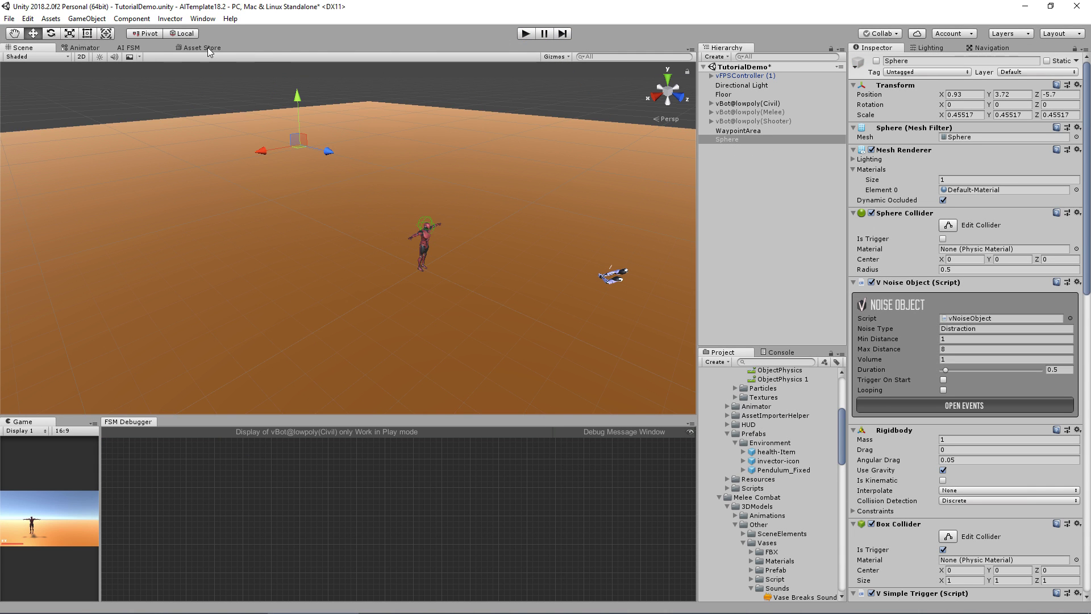
click(129, 47)
drag(504, 235, 503, 194)
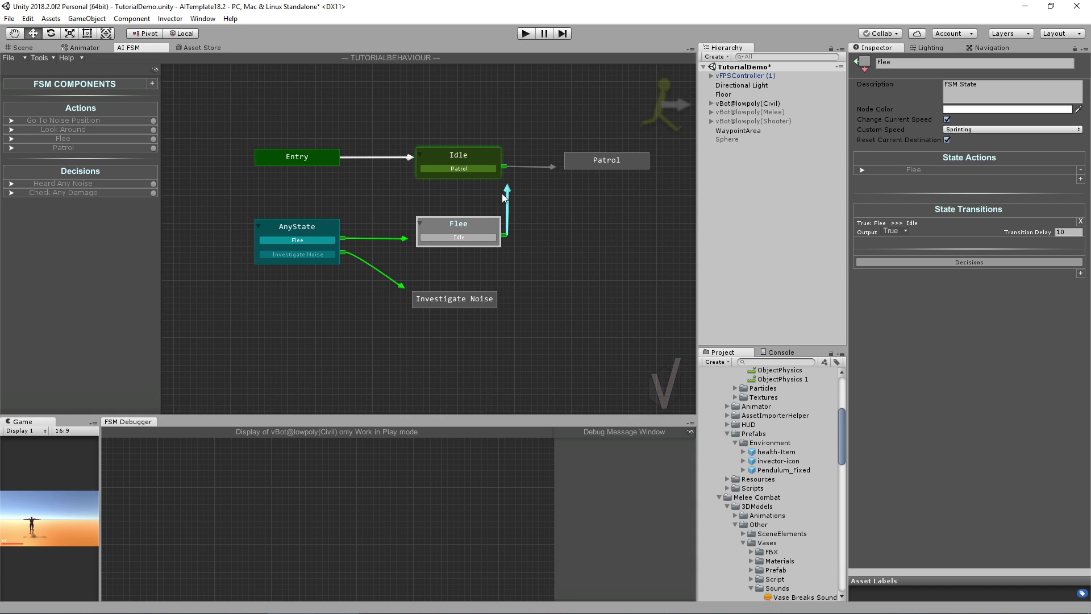
right_click(338, 327)
click(356, 371)
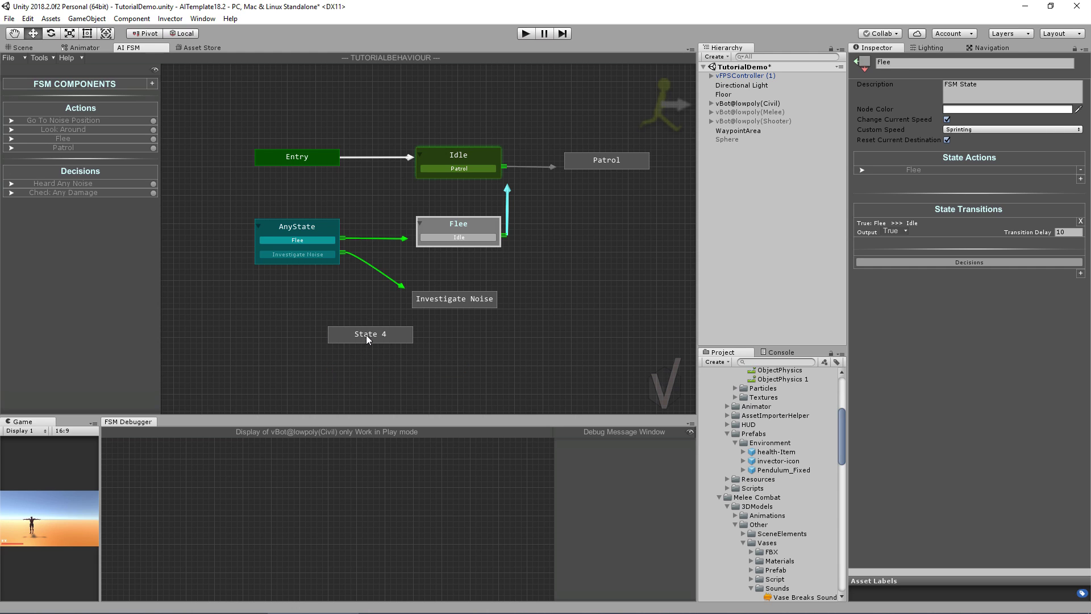
drag(366, 335, 319, 353)
drag(357, 310, 371, 305)
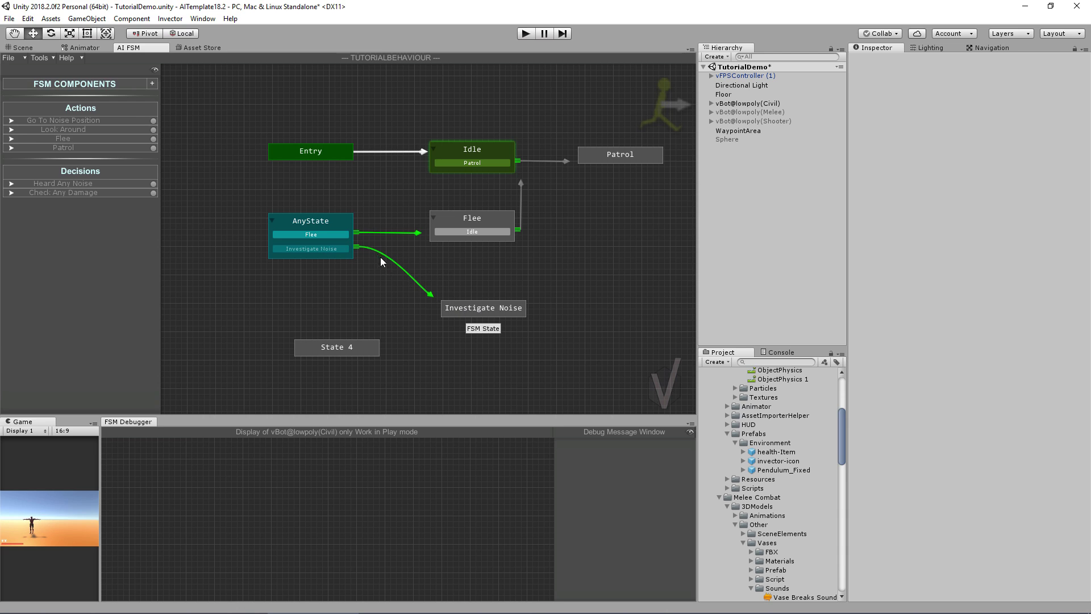
drag(358, 250, 356, 335)
click(343, 346)
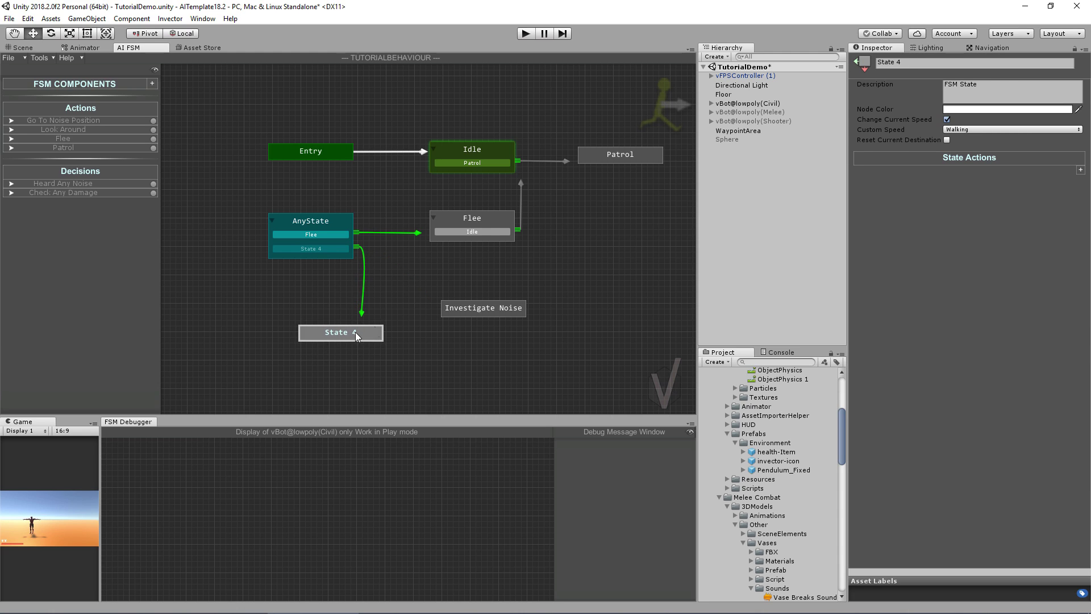
- Rename the new state to 'Look at Noise'
click(965, 63)
text(Loo)
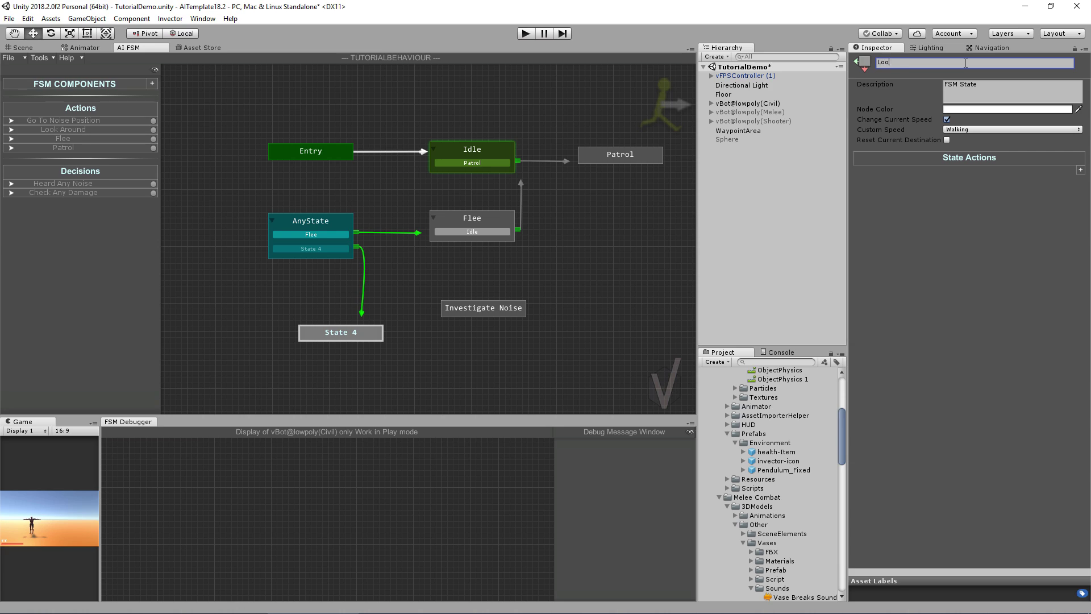
text(k at Noise)
key(Return)
- Give Look at Noise a Go To Noise Position action with Idle speed and Look To Noise Position on
click(1081, 170)
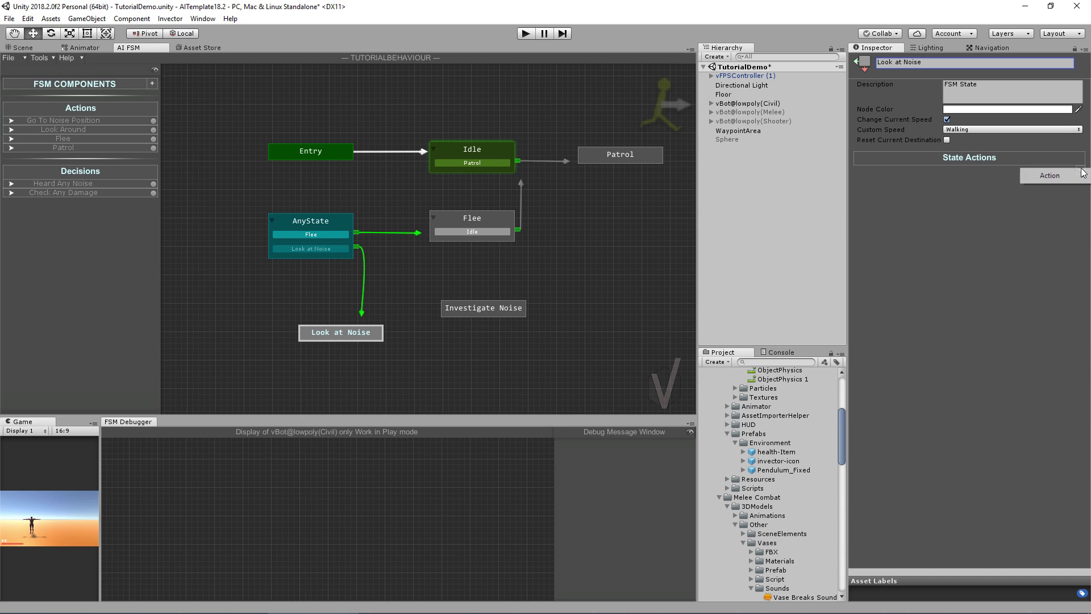
mouse_move(1035, 180)
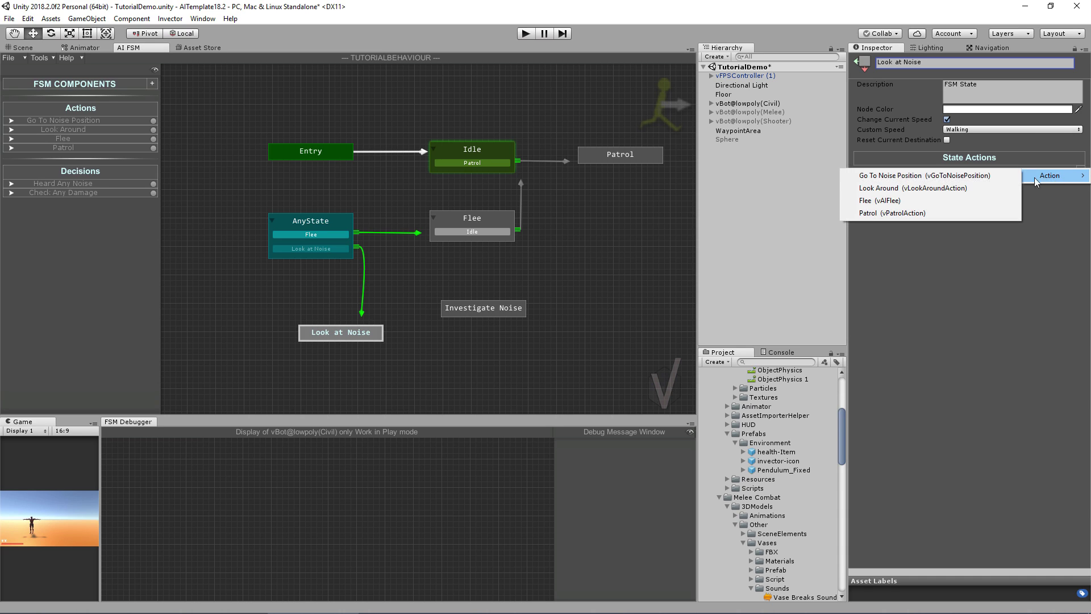
click(902, 176)
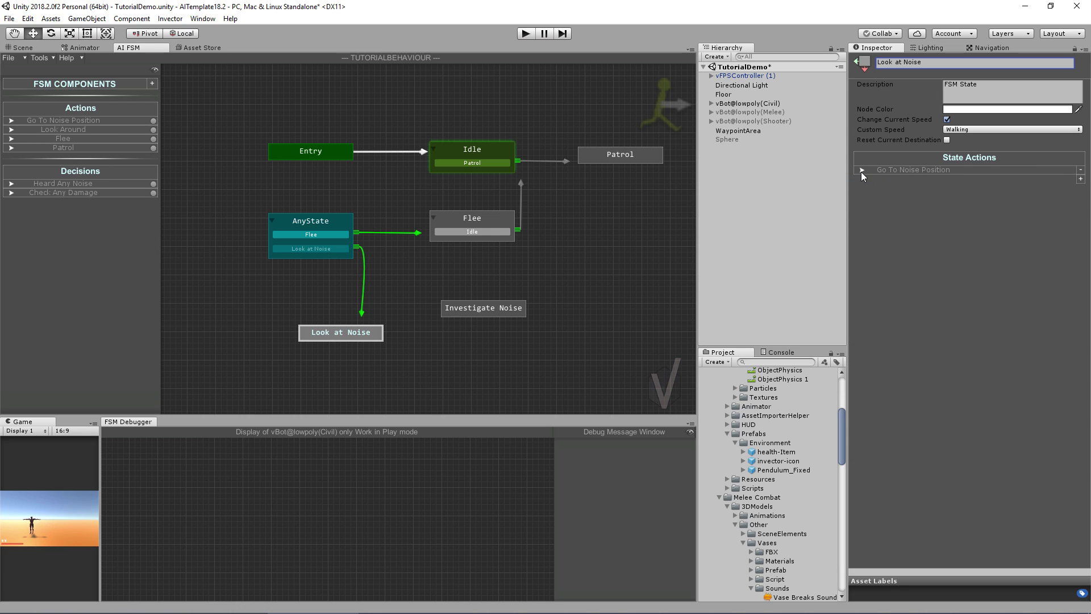
click(862, 170)
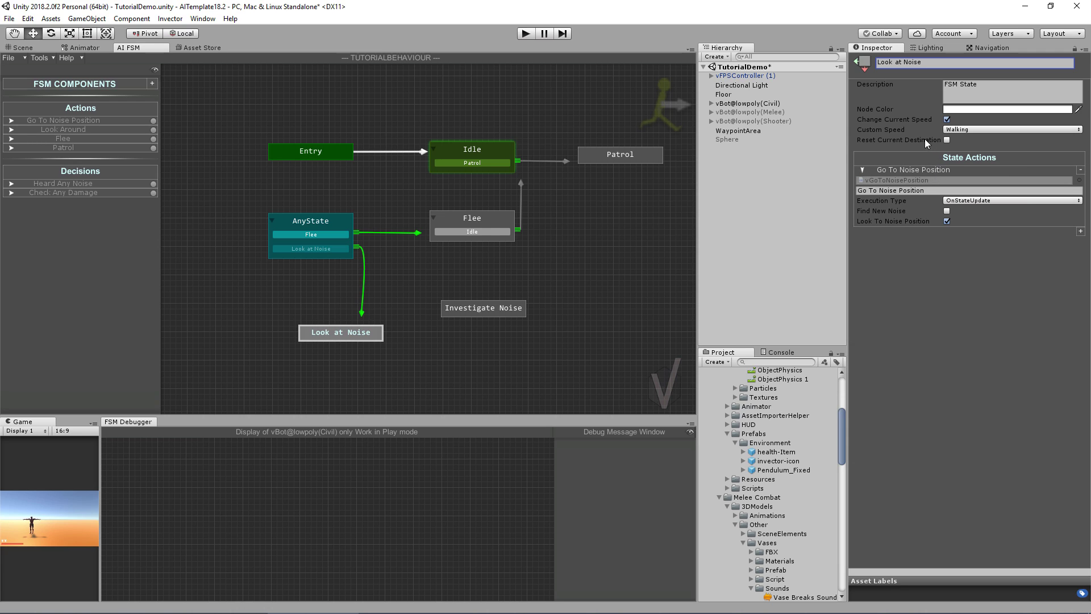
click(967, 131)
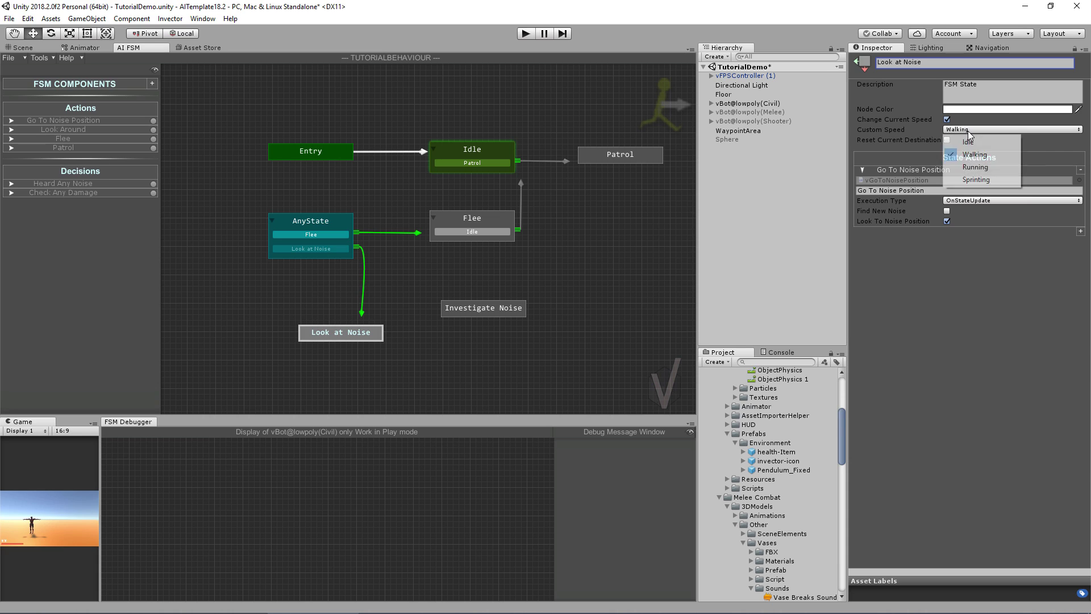
click(970, 141)
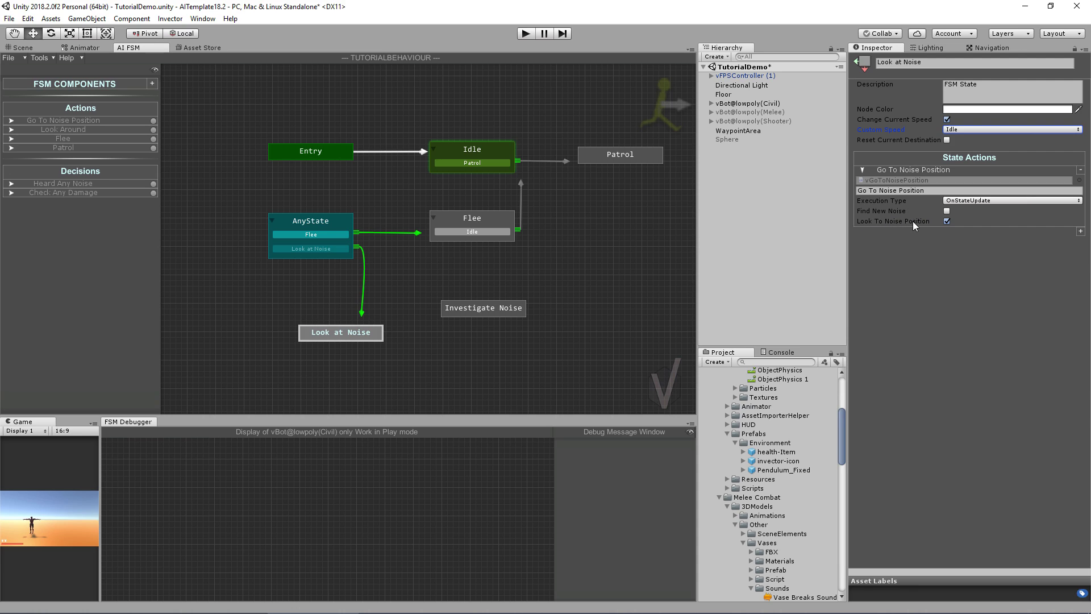
click(947, 222)
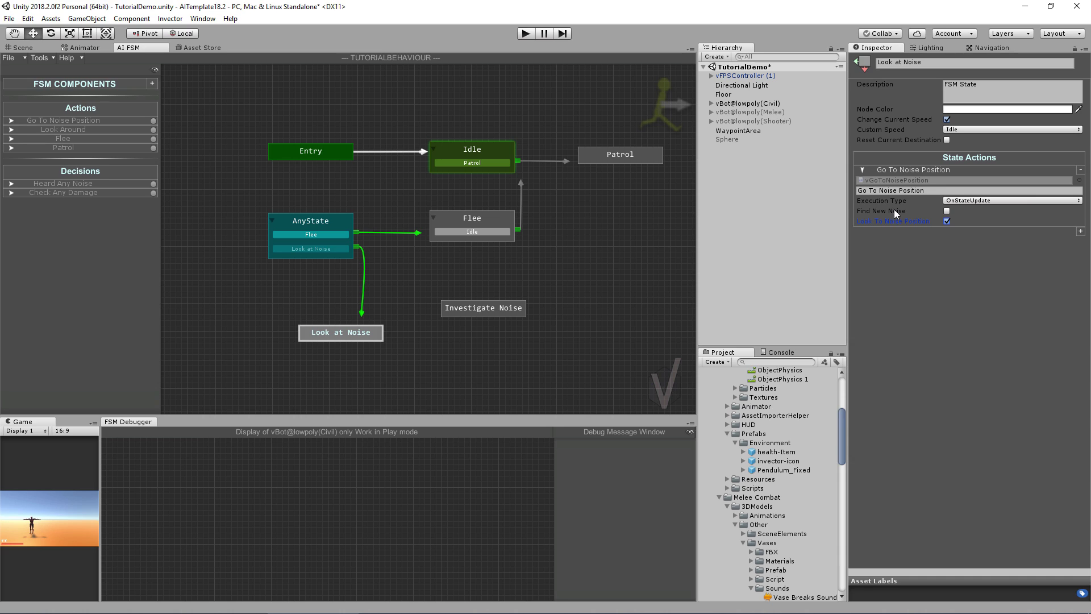
click(359, 329)
- Add a transition from Look at Noise to the Investigate Noise state
right_click(360, 329)
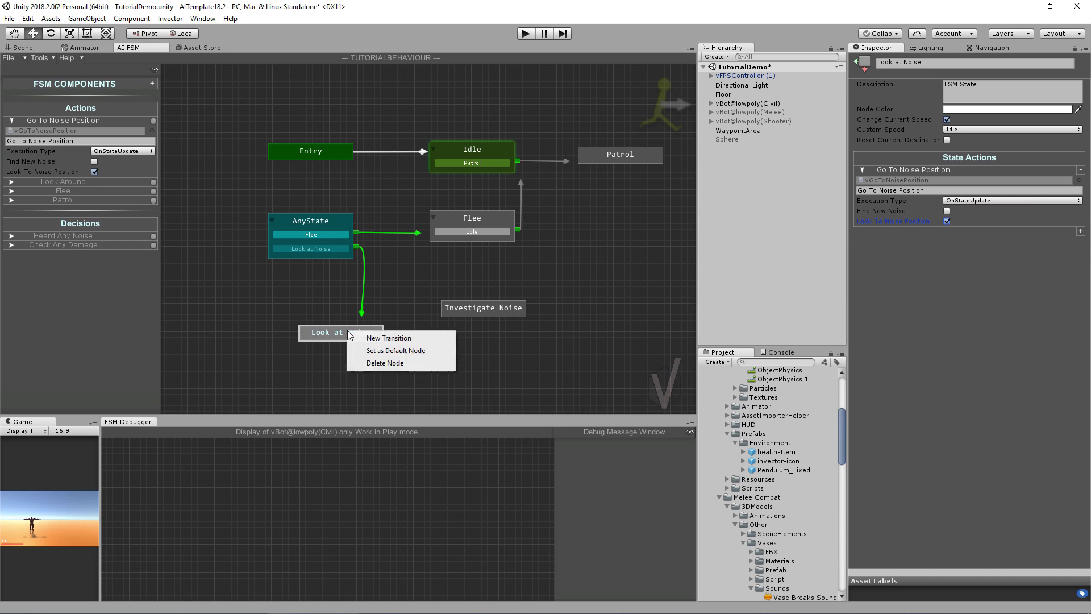
click(378, 336)
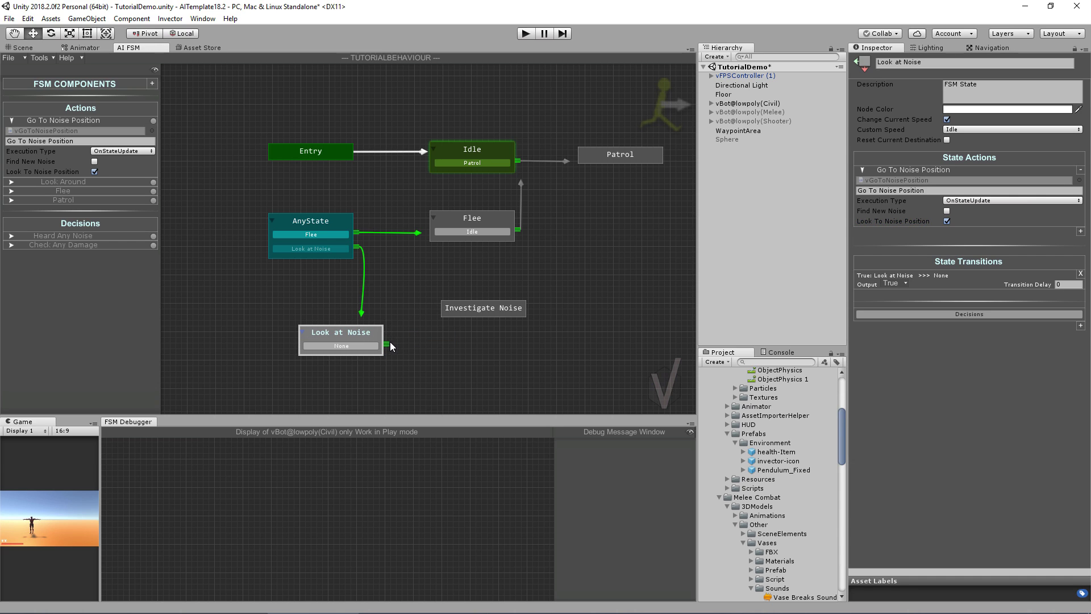
drag(390, 344, 484, 346)
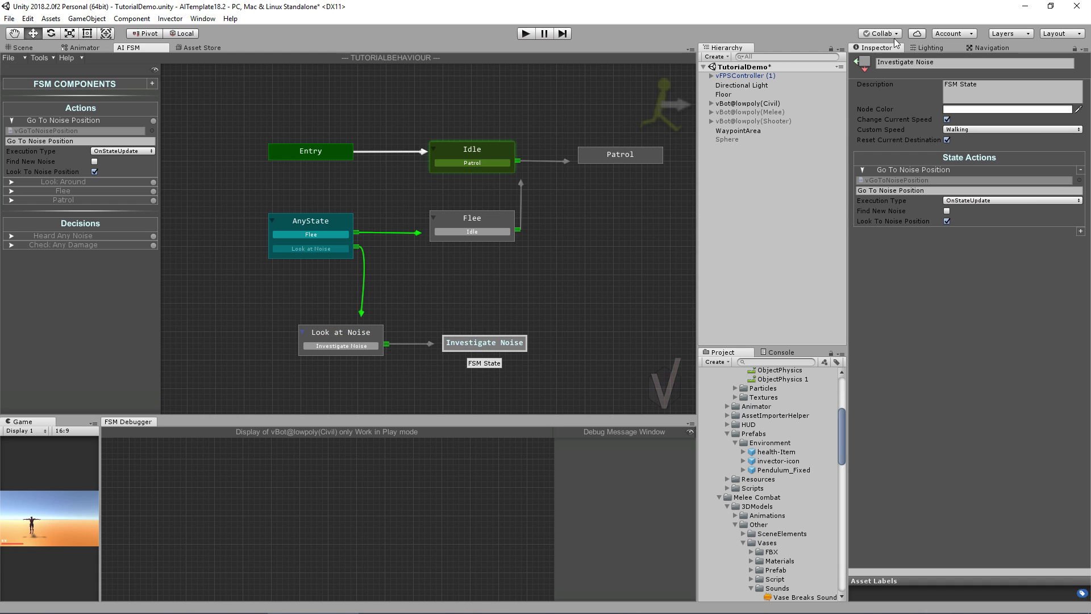
- Rename Investigate Noise to 'Go To Noise Position' and widen its node to fit
click(940, 61)
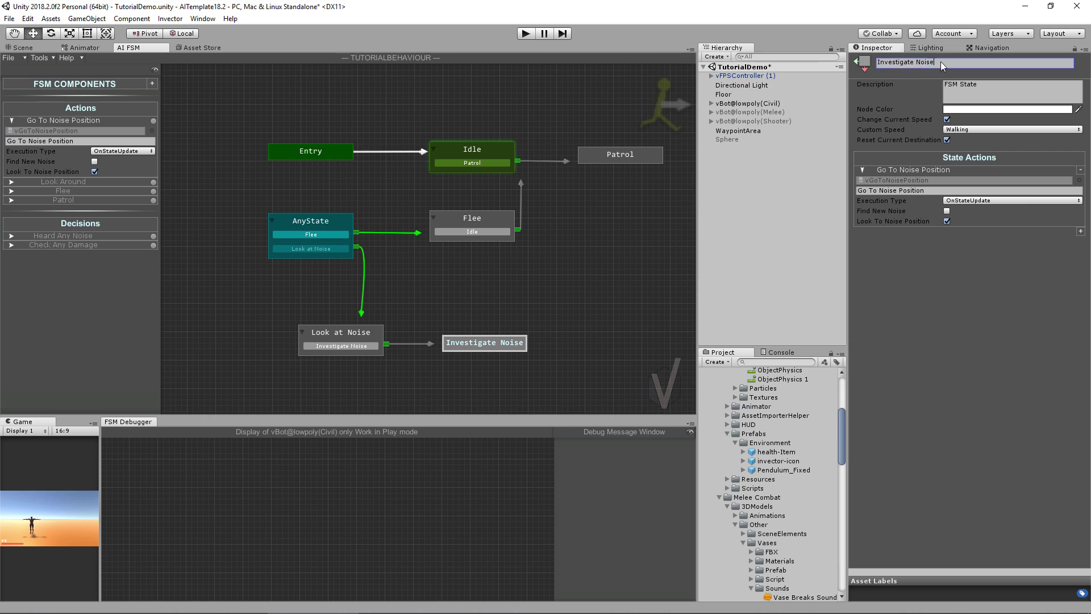
text(Go To Noise Position)
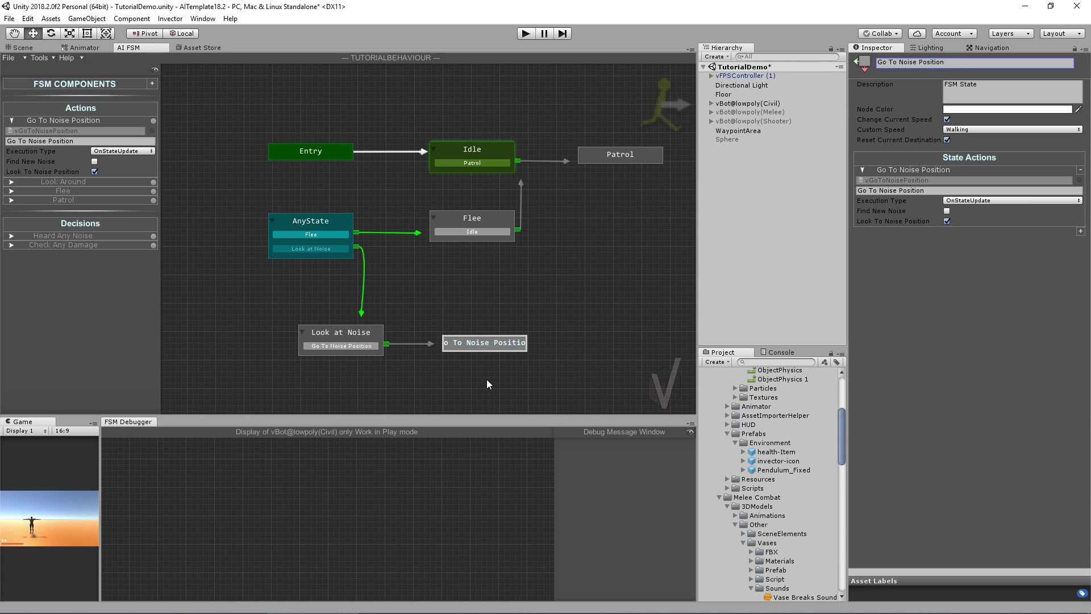
mouse_move(527, 344)
mouse_down()
mouse_move(575, 344)
mouse_move(545, 347)
mouse_up()
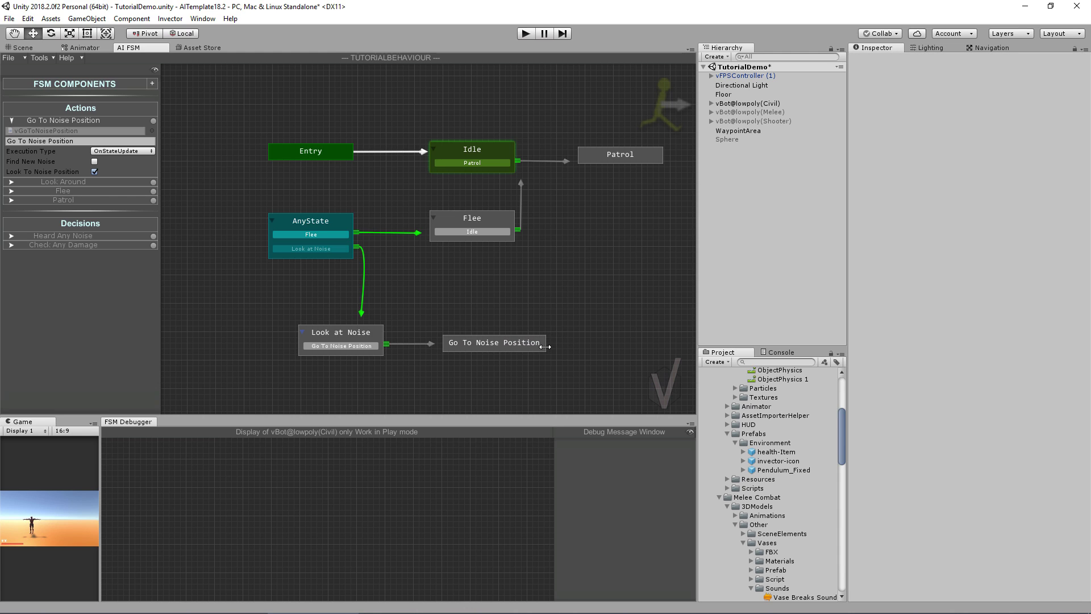
- Check Look at Noise's transition delay, then select the Go To Noise Position state
click(348, 346)
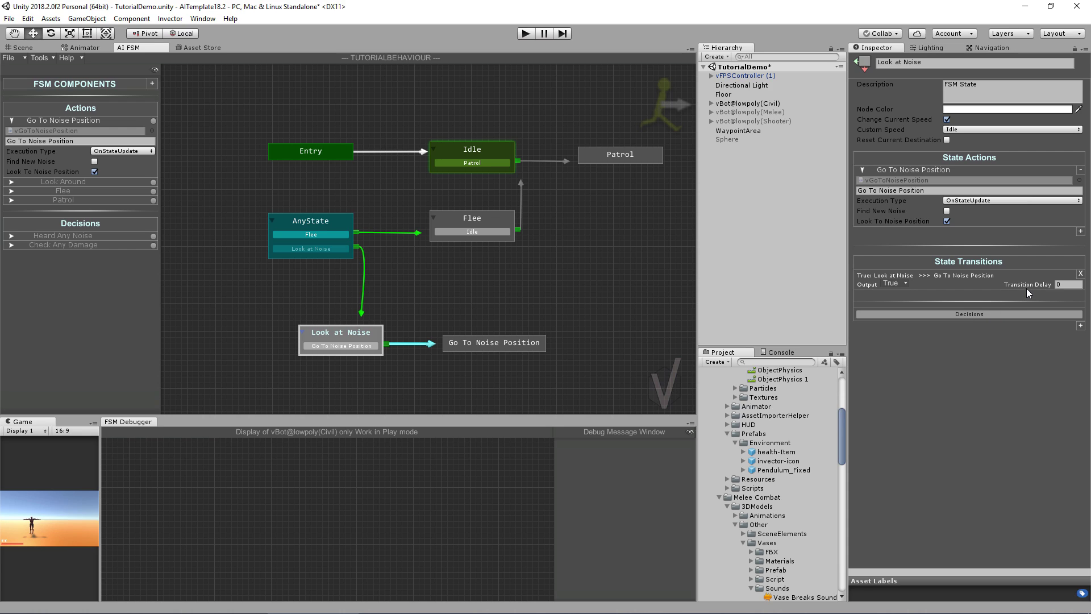
click(1062, 284)
click(493, 345)
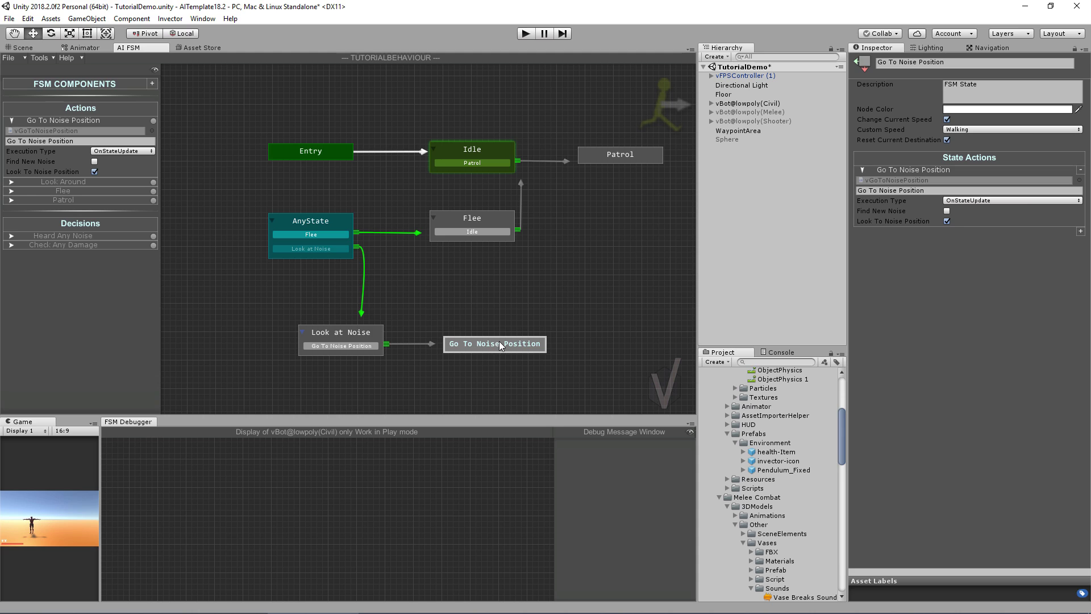
right_click(499, 346)
- Add a transition from Go To Noise Position to Idle with a delay of 5
click(541, 353)
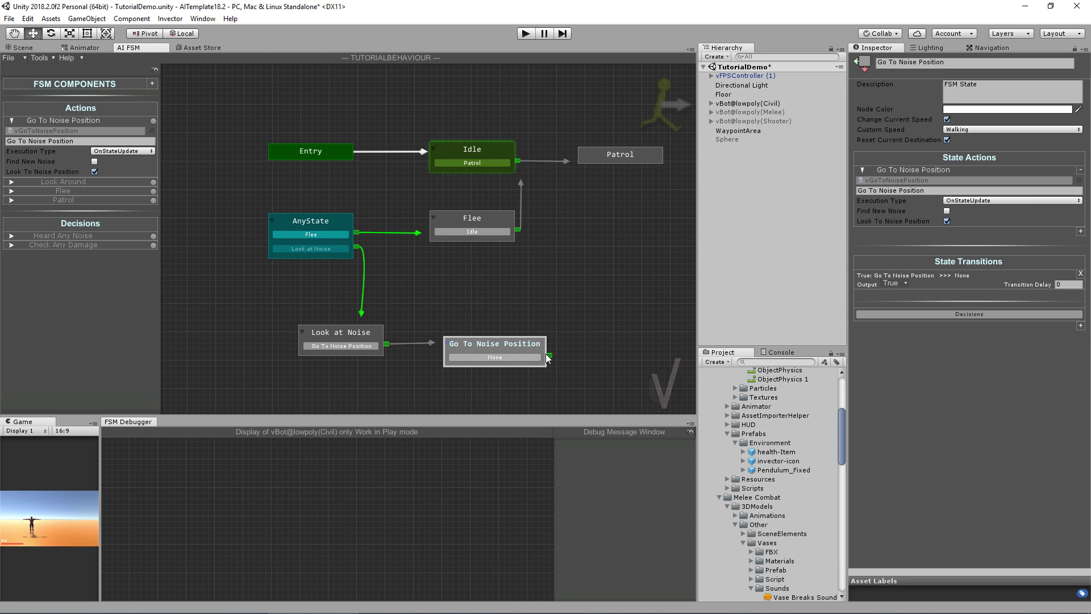
click(549, 355)
click(503, 156)
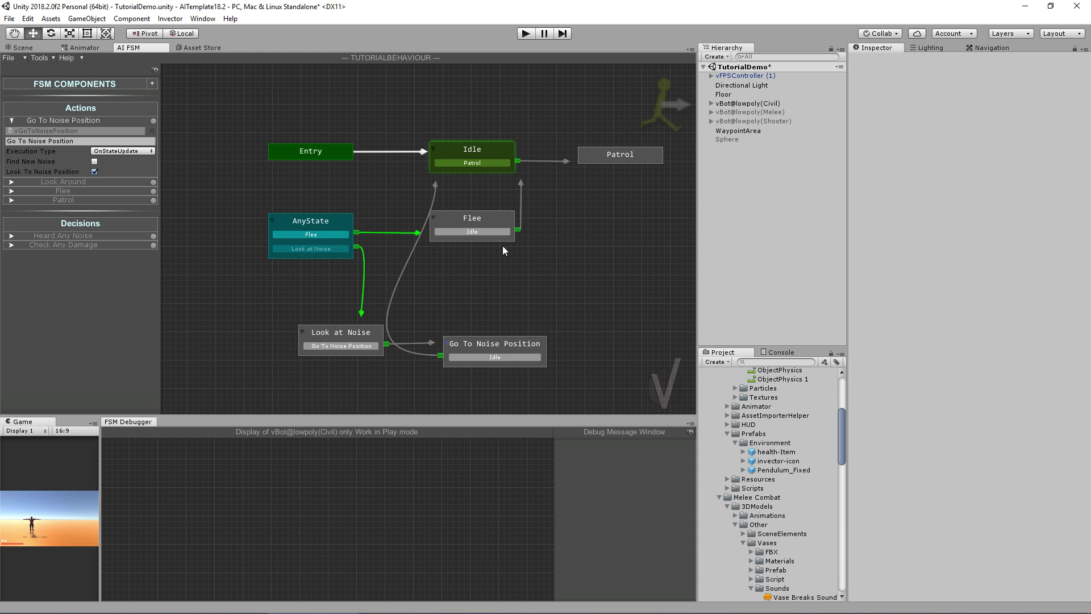
click(506, 344)
click(1073, 284)
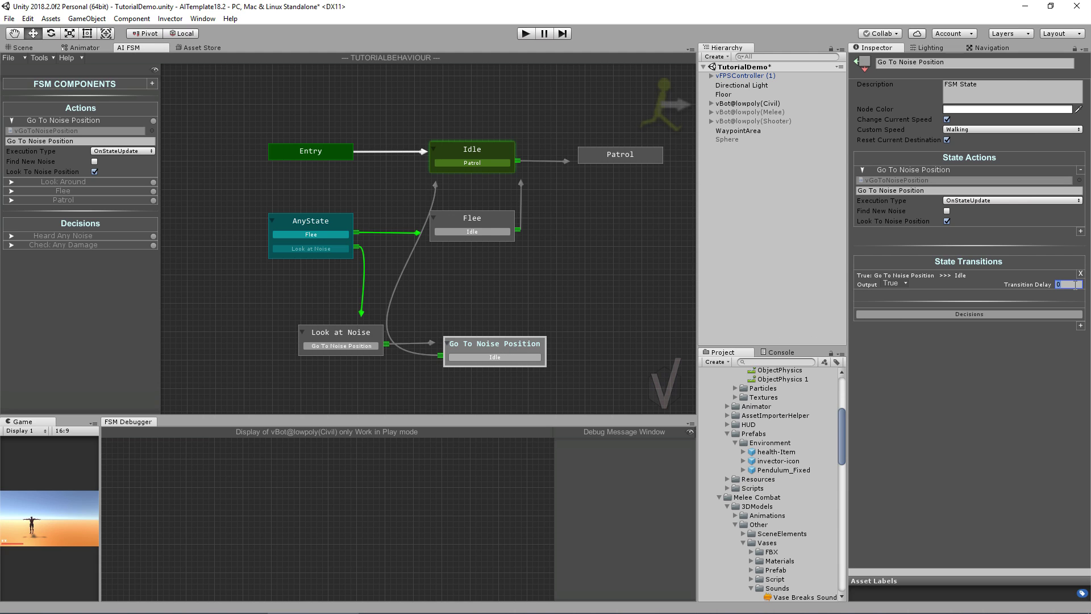
text(5)
drag(501, 343, 545, 331)
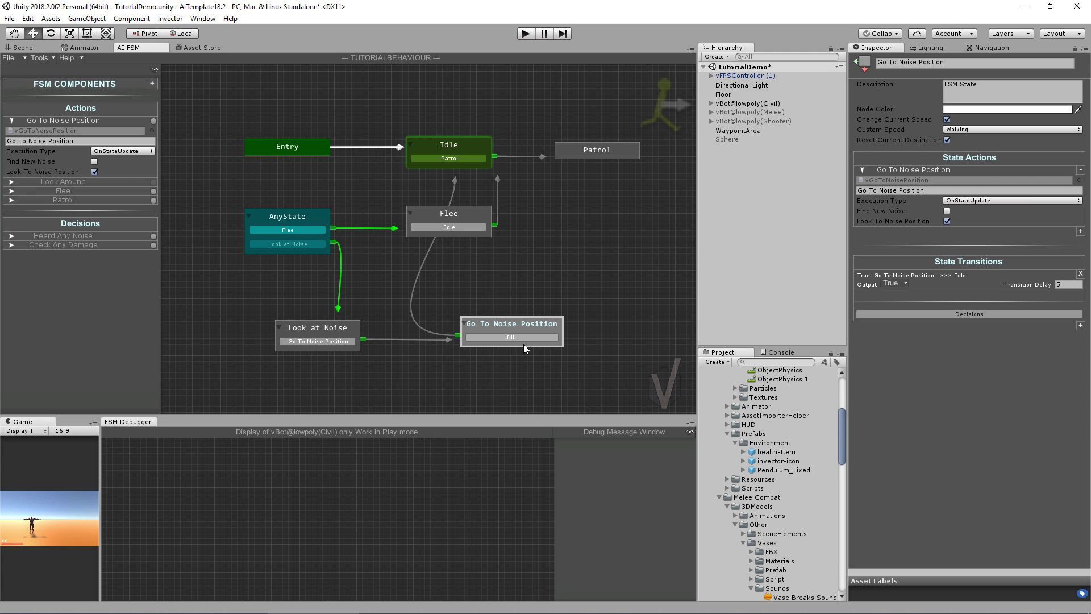
- Check the character in the Scene view, then return to the FSM graph
click(19, 47)
mouse_move(502, 246)
alt+mouse_down()
mouse_move(501, 270)
mouse_move(507, 246)
alt+mouse_up()
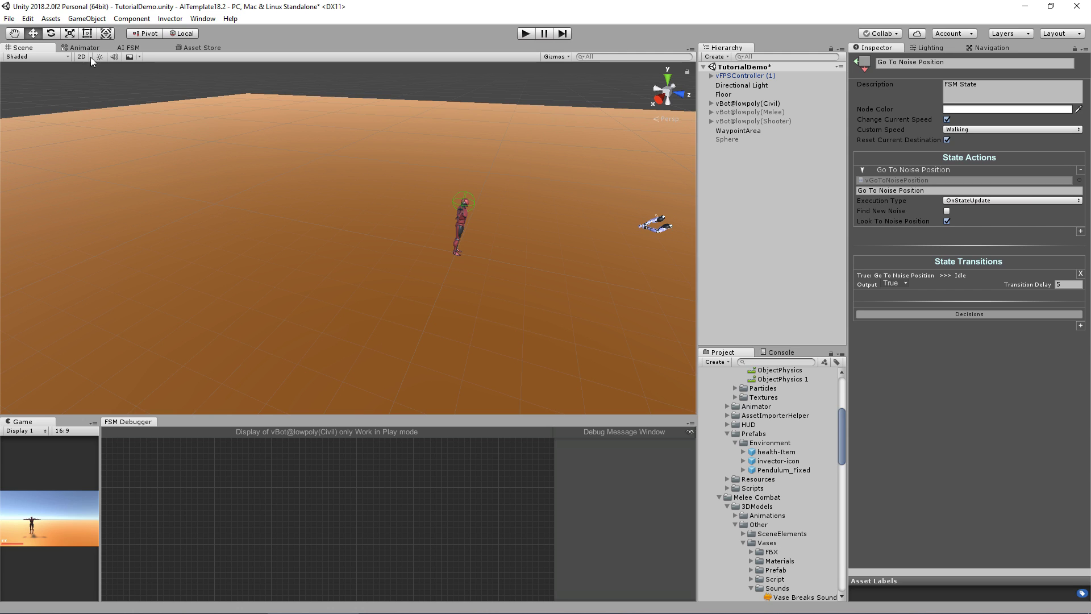
click(141, 50)
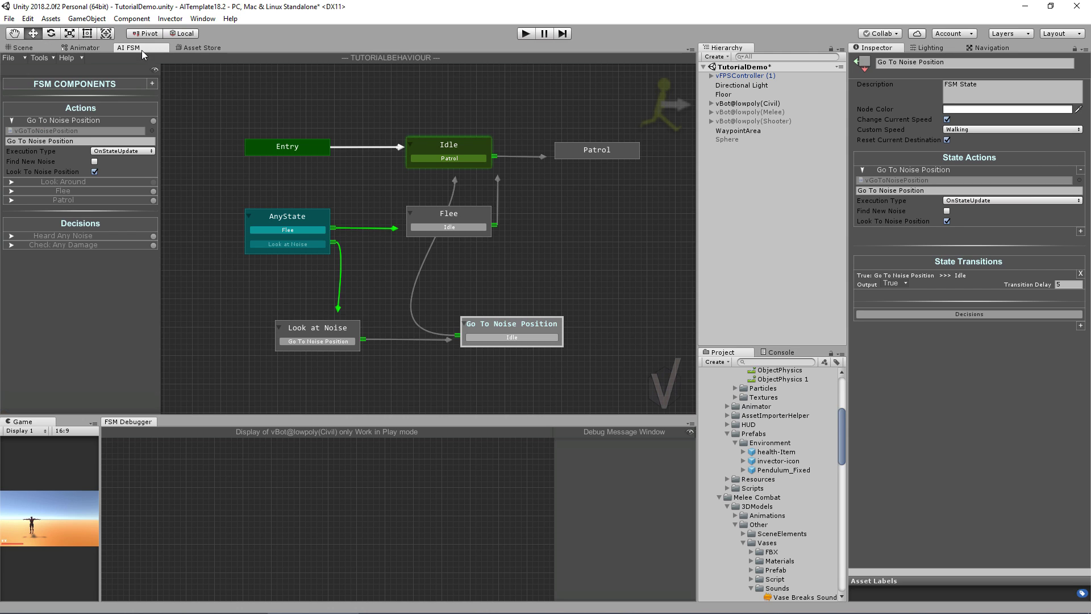
- Create a new Is In Destination decision among the FSM components
click(152, 83)
mouse_move(187, 120)
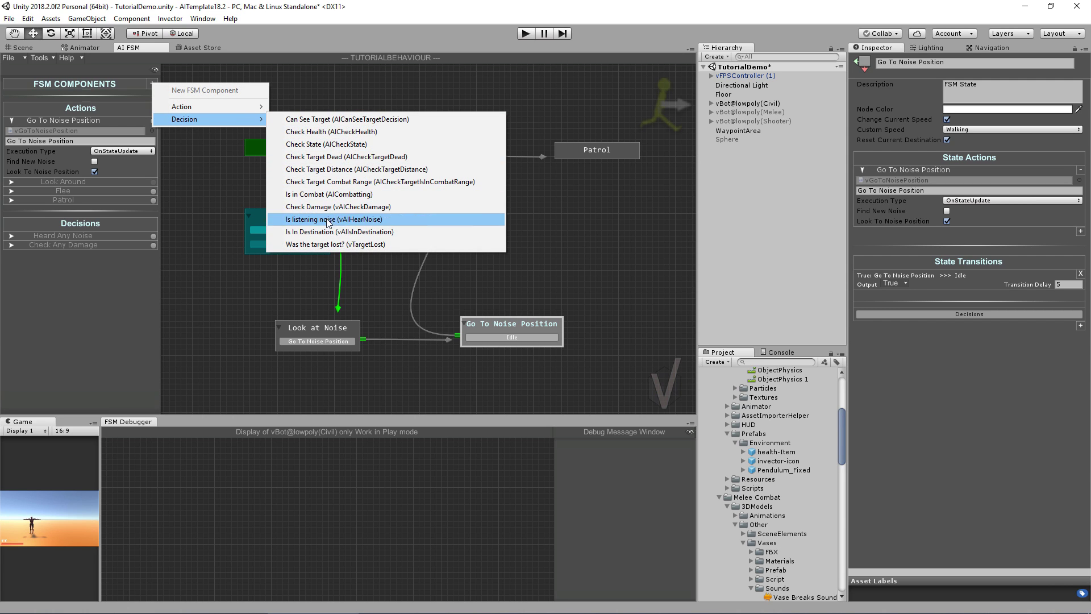
click(318, 233)
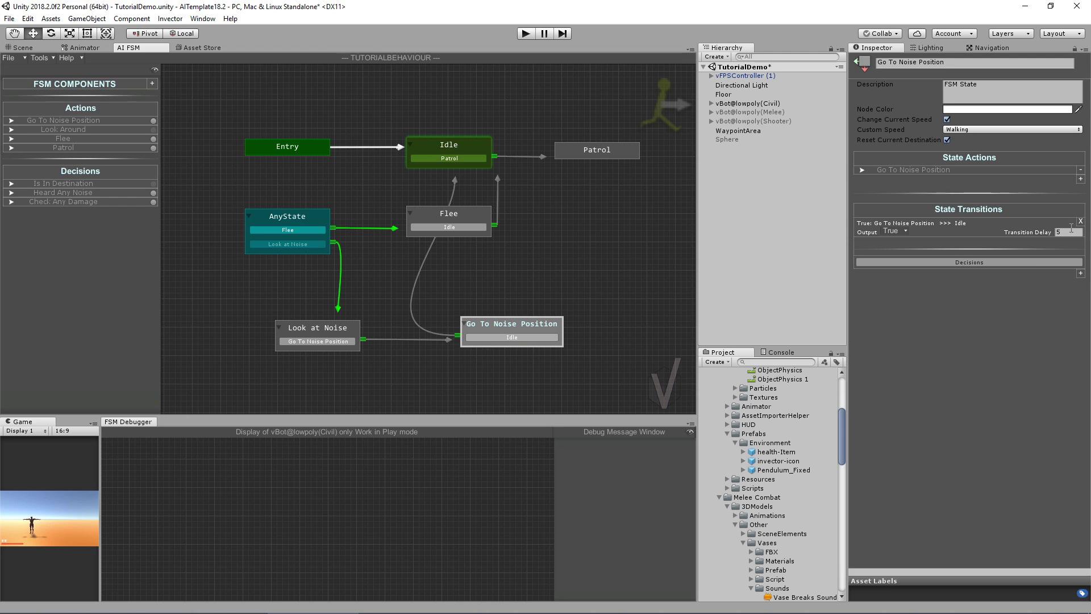
- Set Is In Destination as the decision on the transition to Idle
click(1081, 273)
mouse_move(1066, 284)
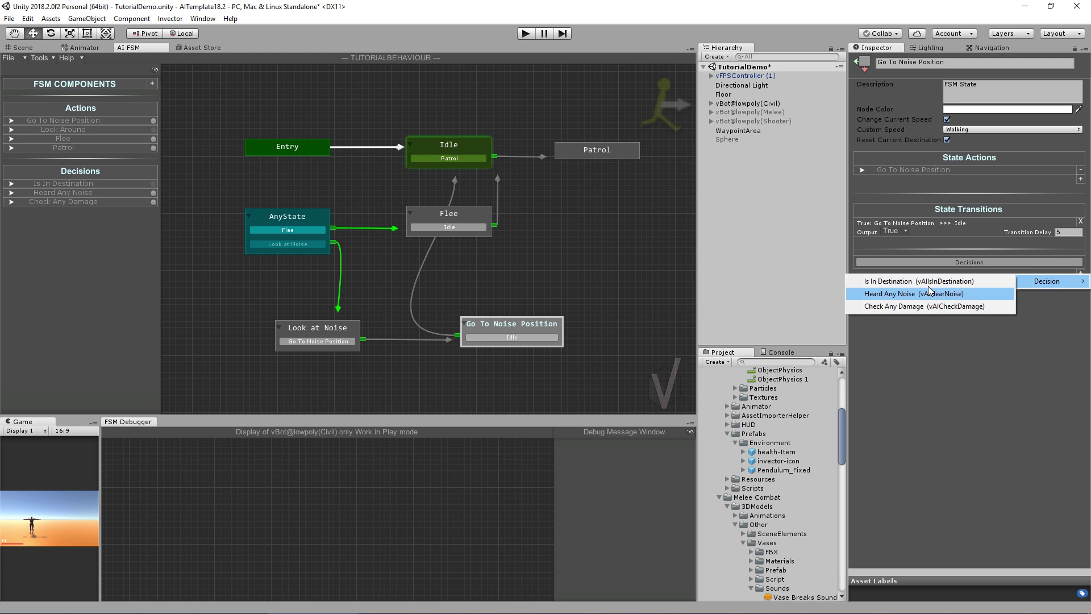
click(875, 285)
click(860, 298)
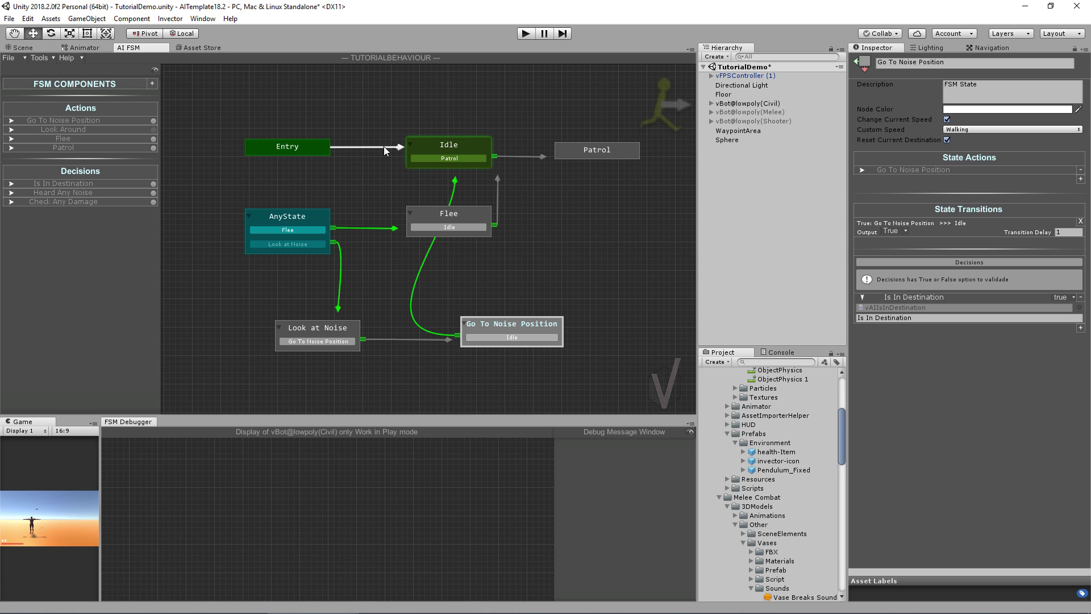
- Play the scene with vBot@lowpoly(Civil) selected and follow it walking to the noise
key(ctrl+1)
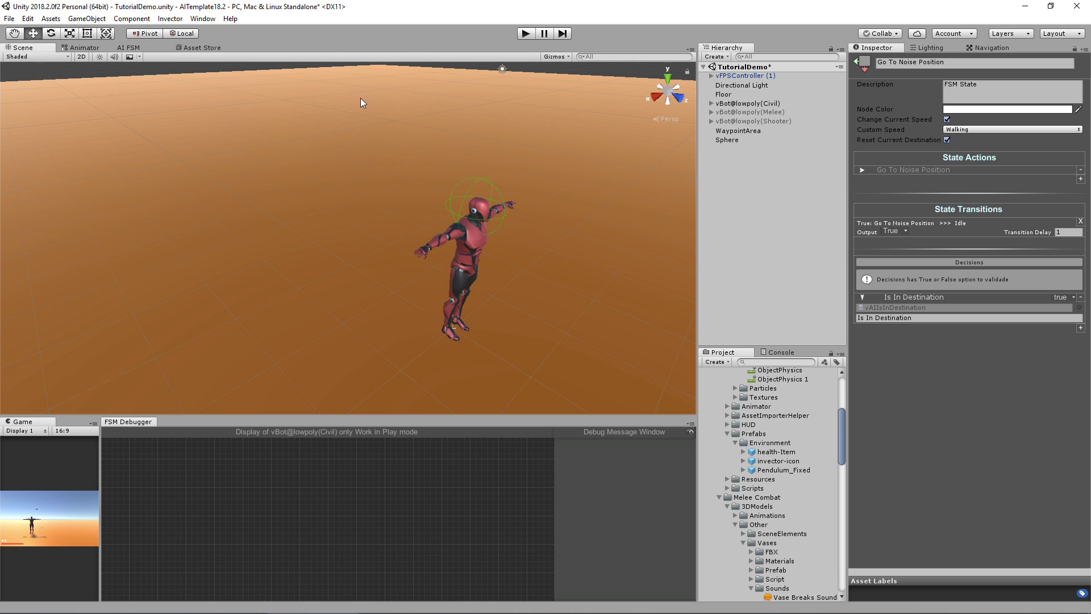
click(751, 106)
click(527, 35)
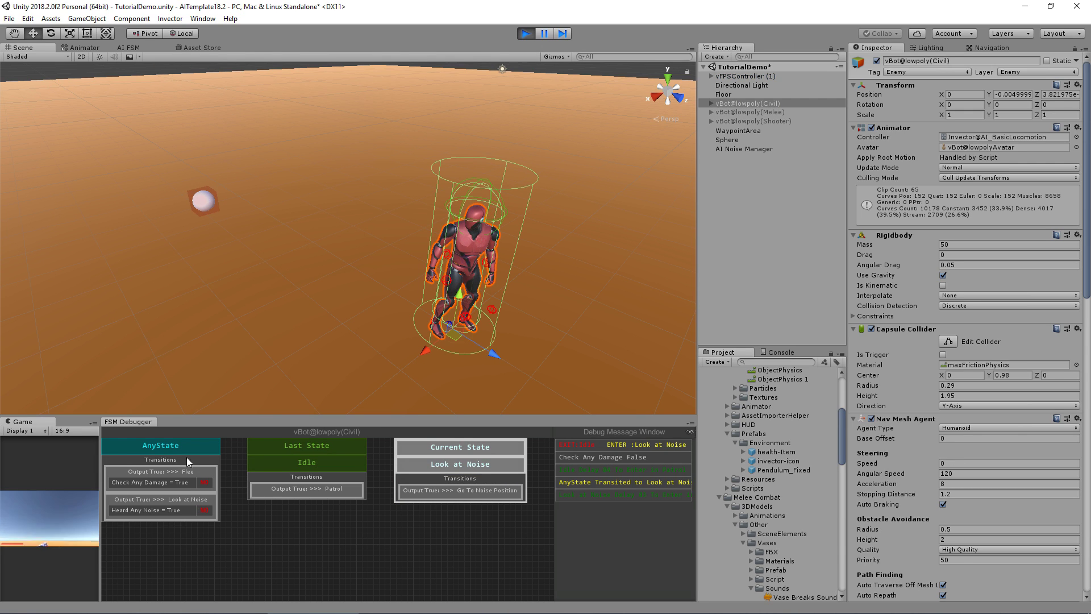
alt+drag(540, 264, 558, 273)
scroll(558, 273, up, 5)
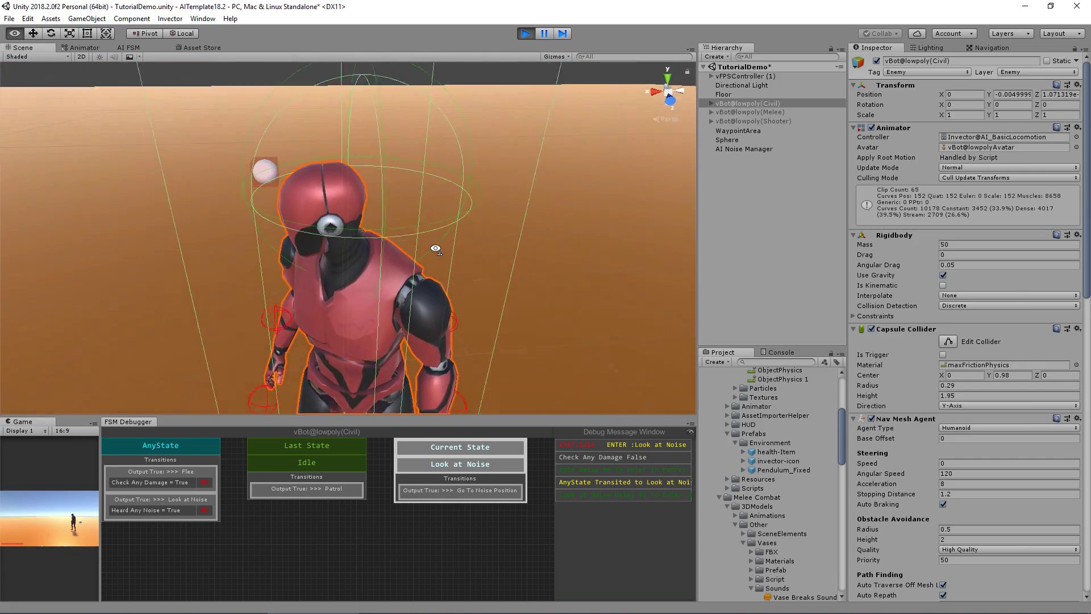
scroll(514, 262, down, 5)
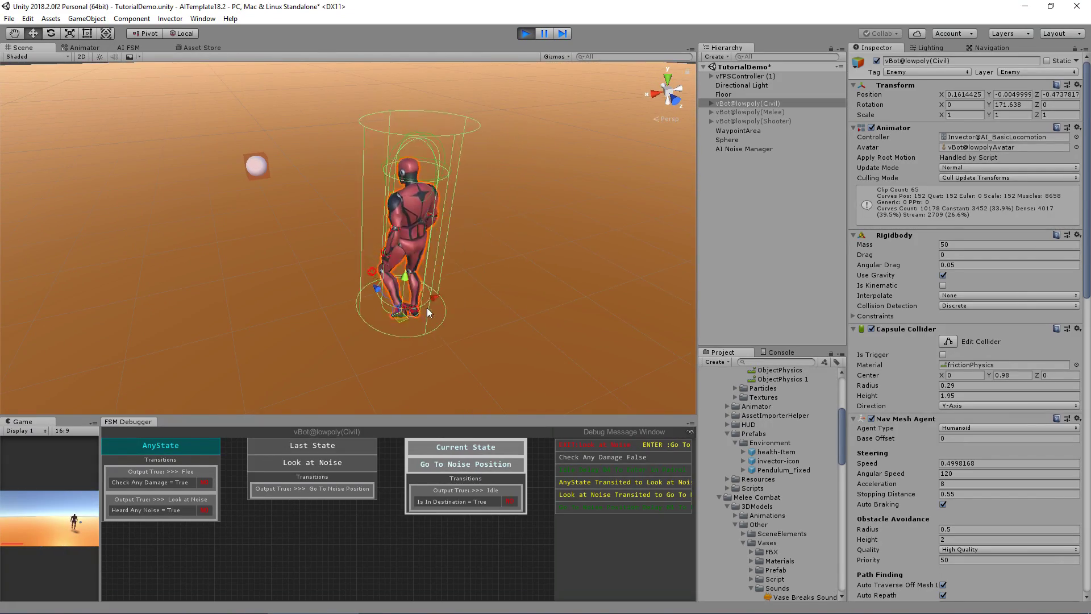
alt+drag(427, 308, 527, 274)
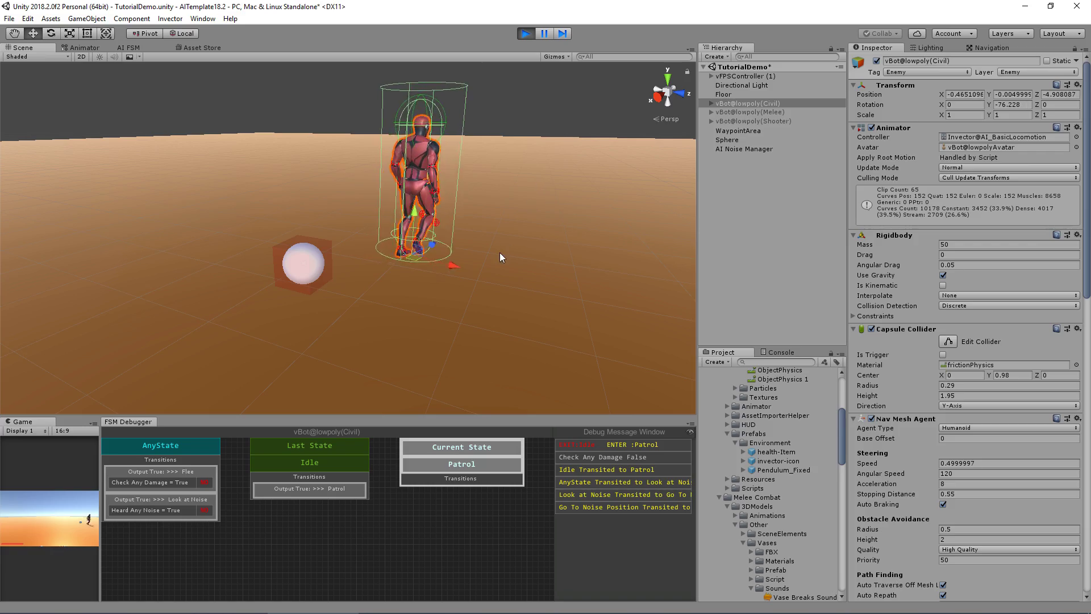
scroll(517, 273, down, 5)
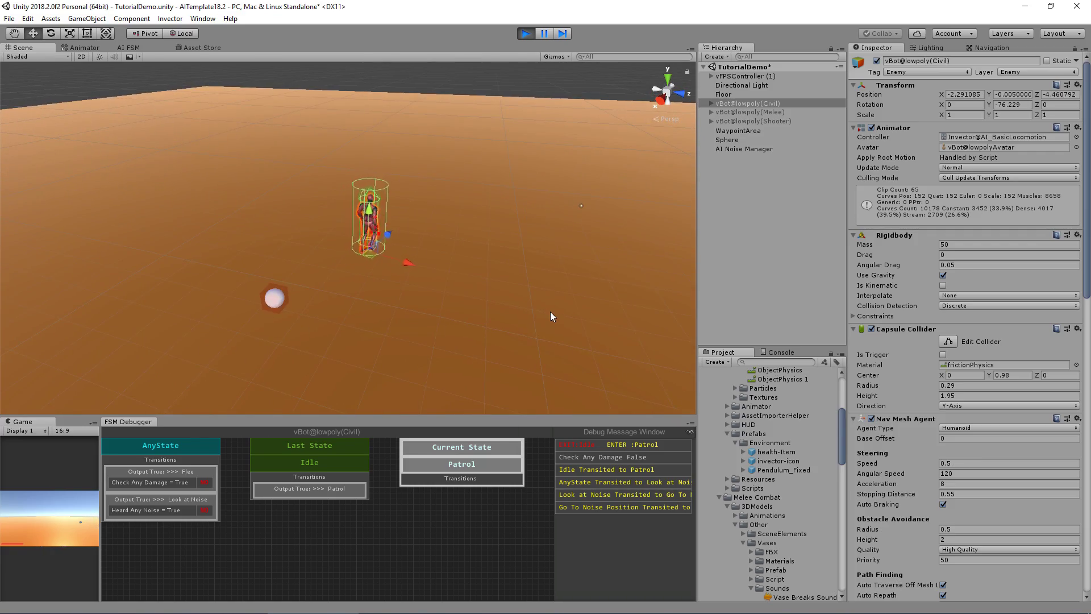
- Exit Play mode and frame the player FPS controller in the Scene view
key(ctrl+p)
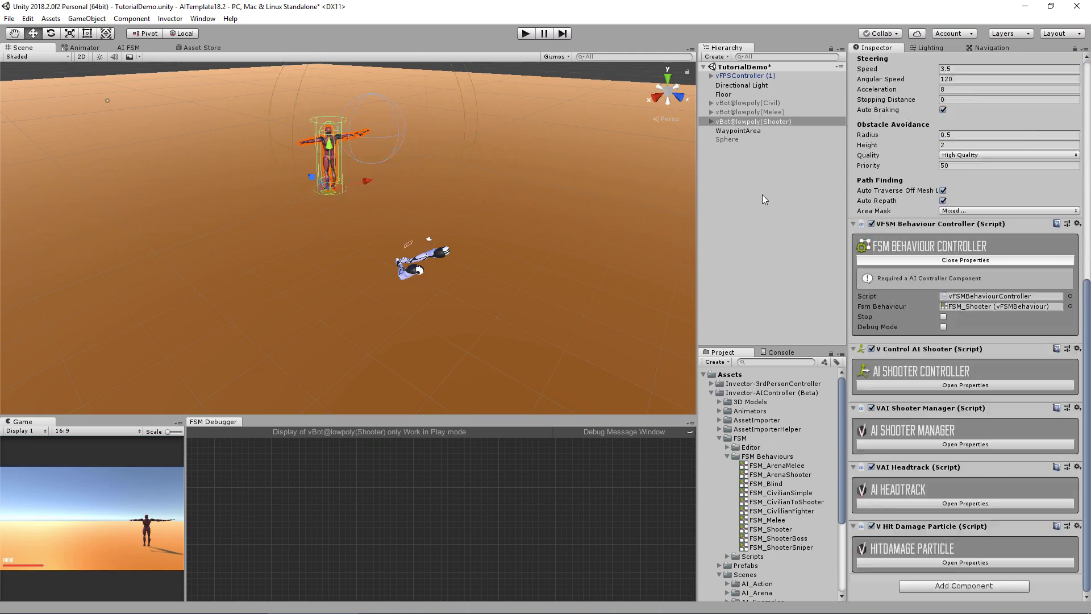
double_click(745, 75)
- Enable Can Use on the HandGun in vFPSController's FPS Weapon Manager
mouse_move(444, 199)
alt+mouse_down()
mouse_move(485, 196)
mouse_move(452, 197)
alt+mouse_up()
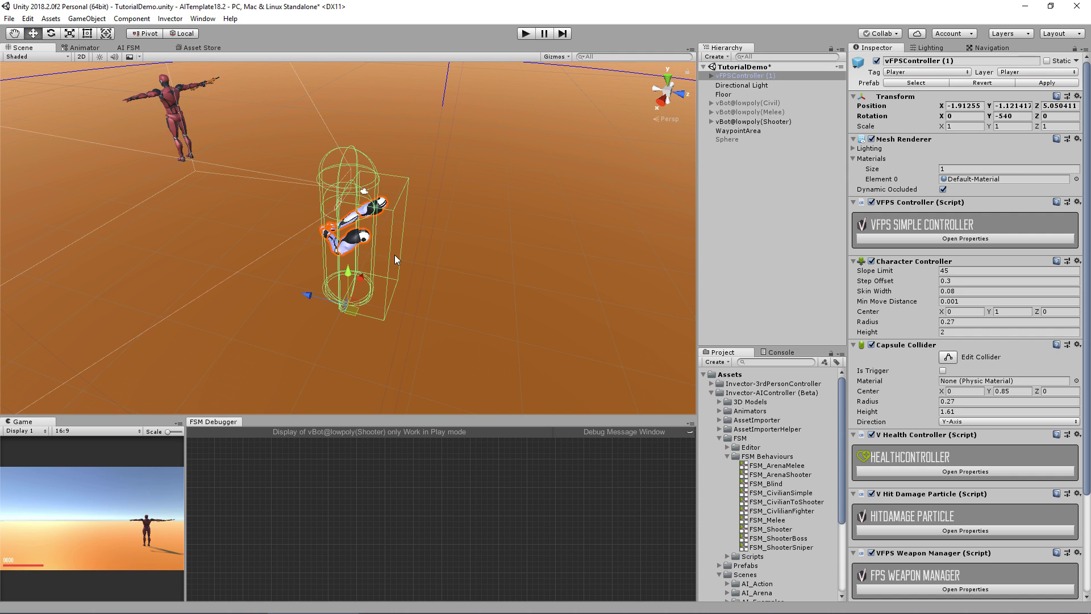
click(940, 239)
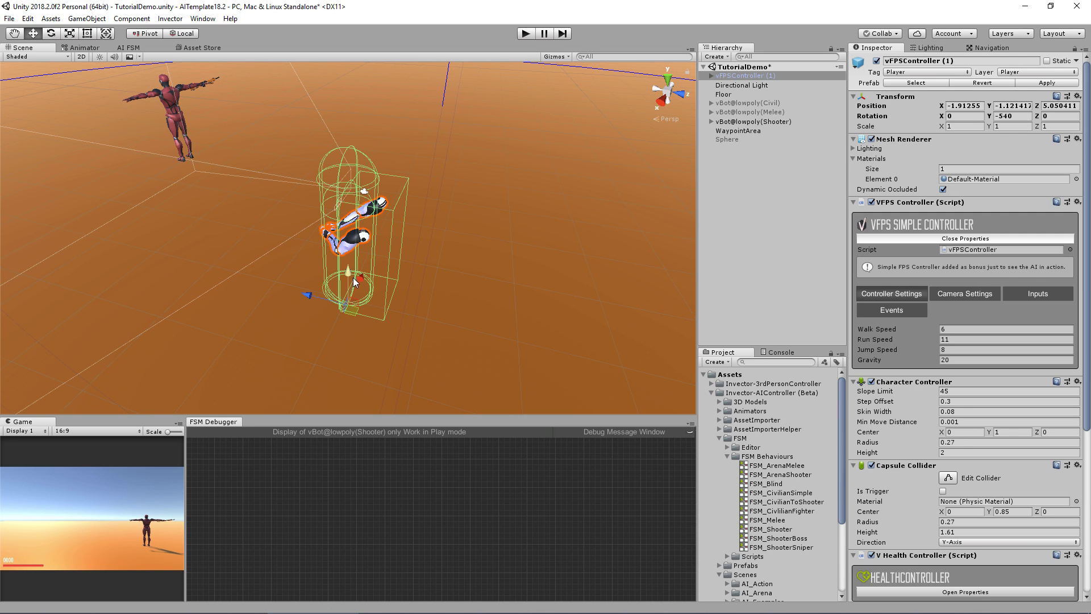
mouse_move(353, 311)
mouse_down()
mouse_move(393, 298)
mouse_move(352, 305)
mouse_up()
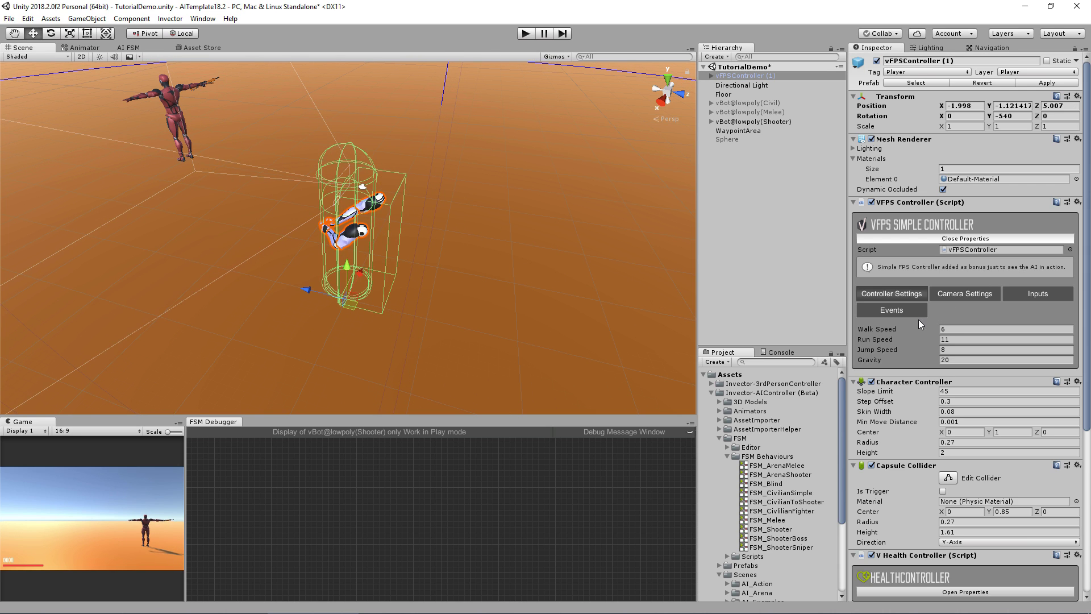
scroll(920, 343, down, 10)
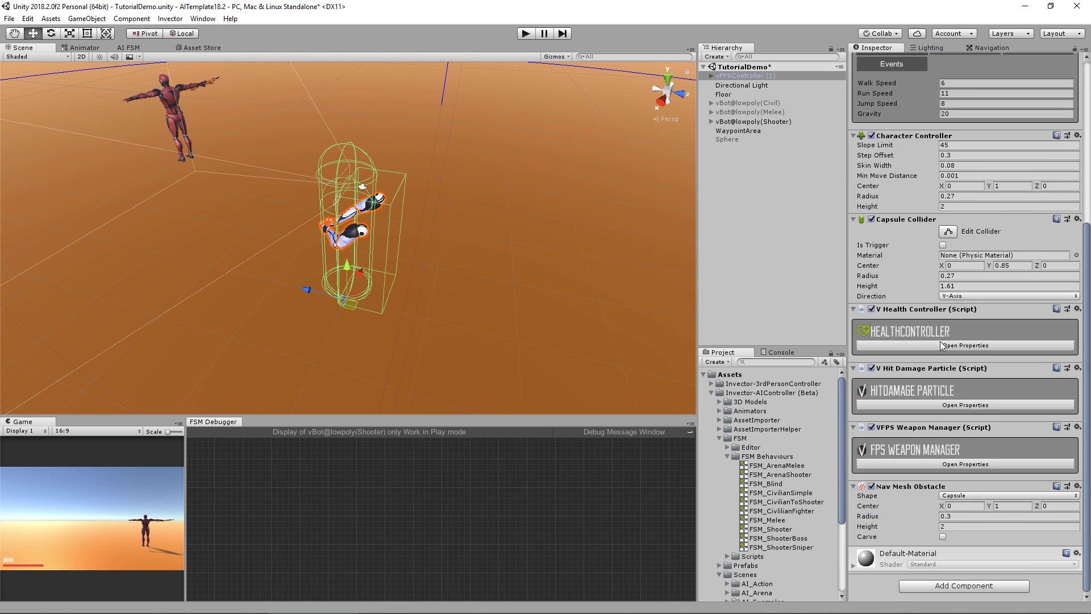
click(884, 462)
scroll(921, 449, down, 5)
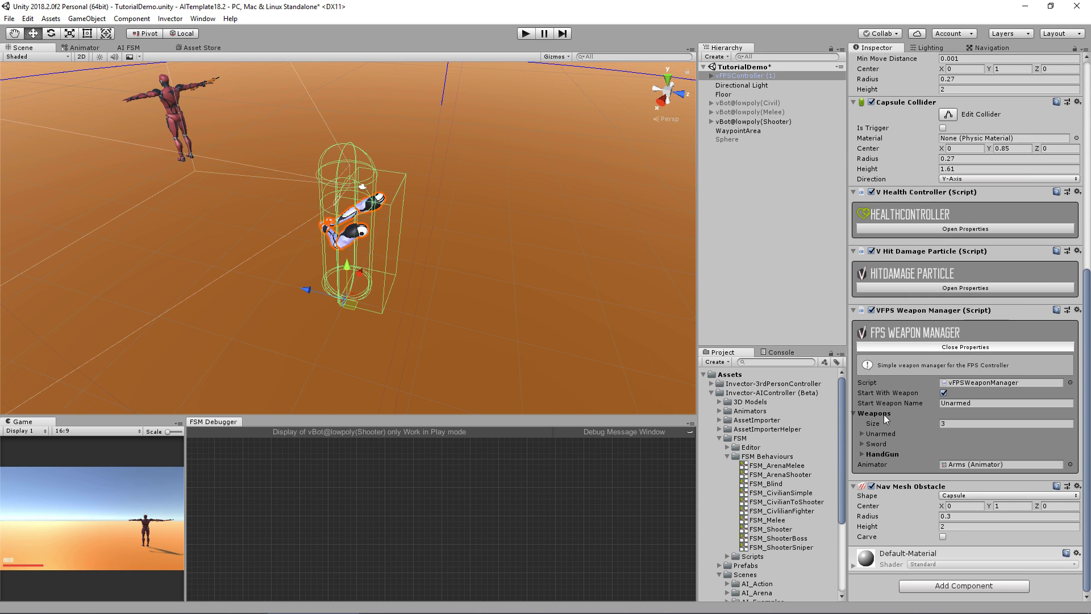
click(862, 453)
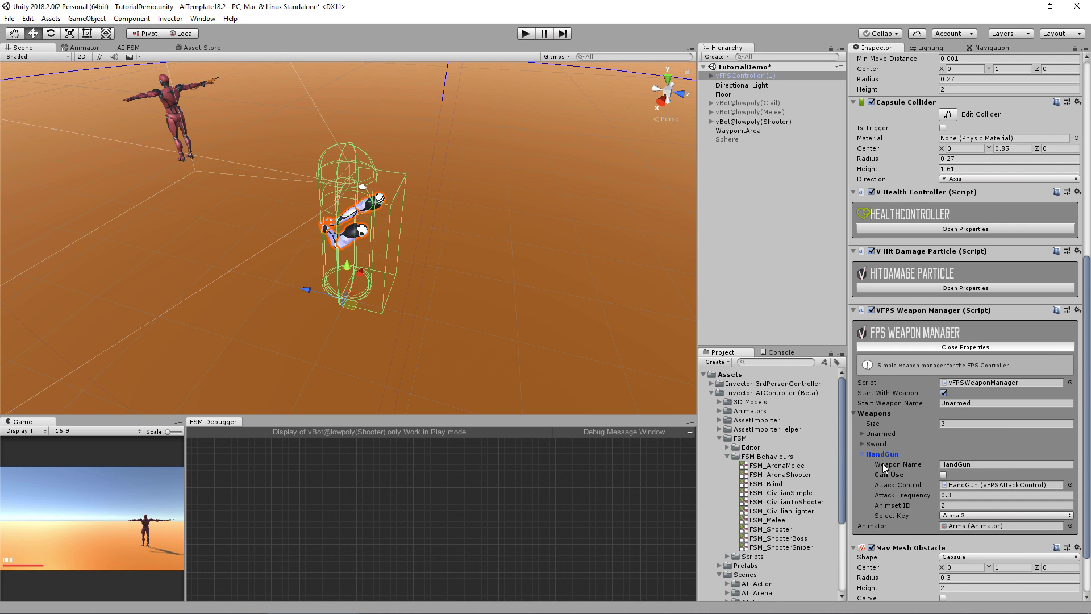
click(944, 475)
click(968, 485)
- Trace the vHandgun's On Shot event to the WeaponShotNoise object (WeaponShot, Min 10, Max 20)
click(803, 211)
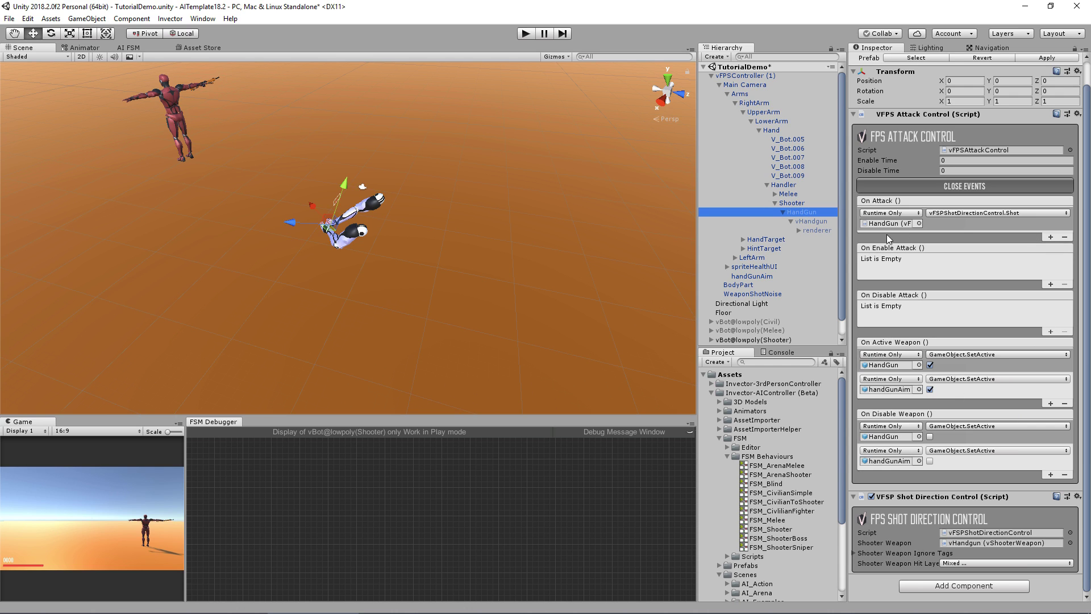
click(823, 221)
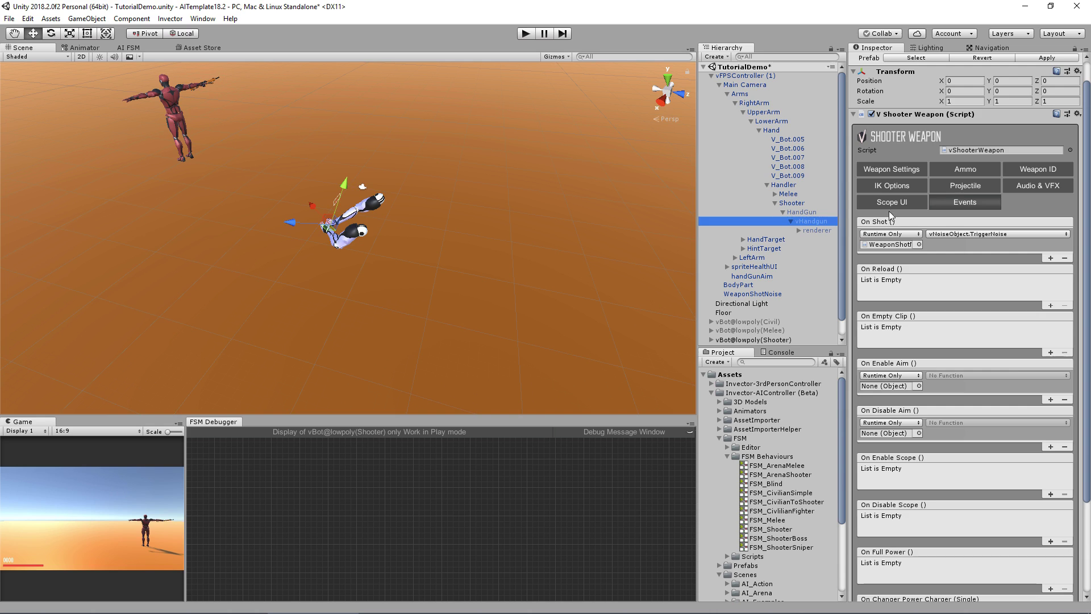
click(974, 205)
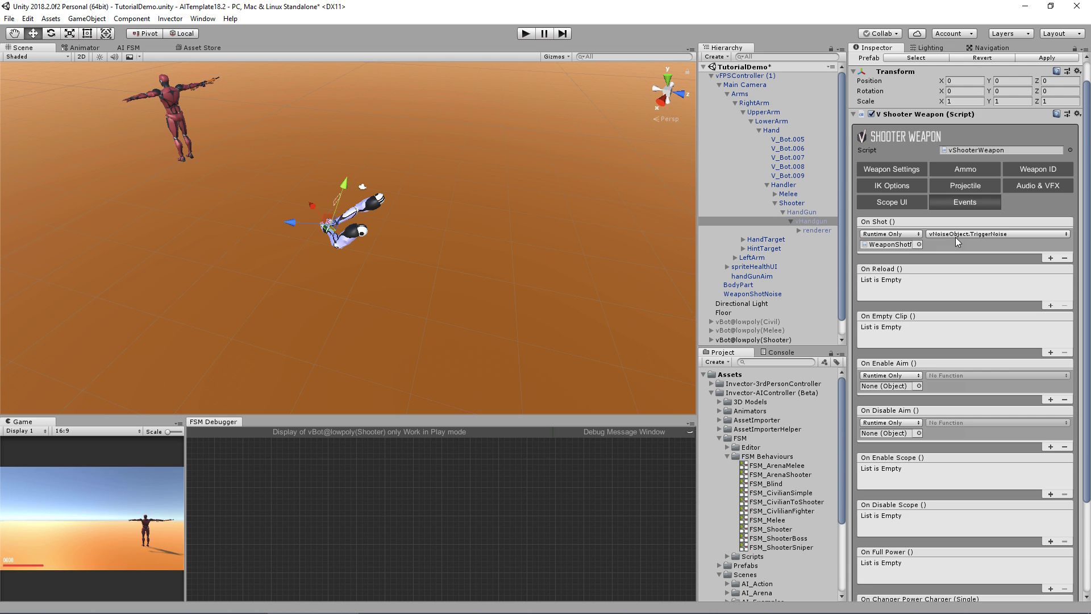
click(891, 245)
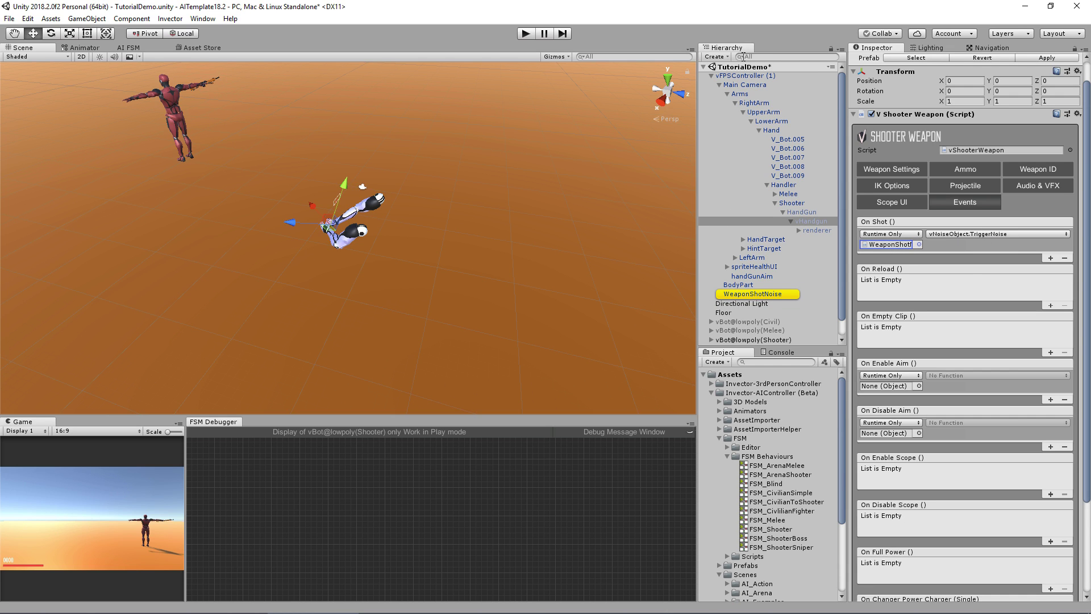
click(733, 295)
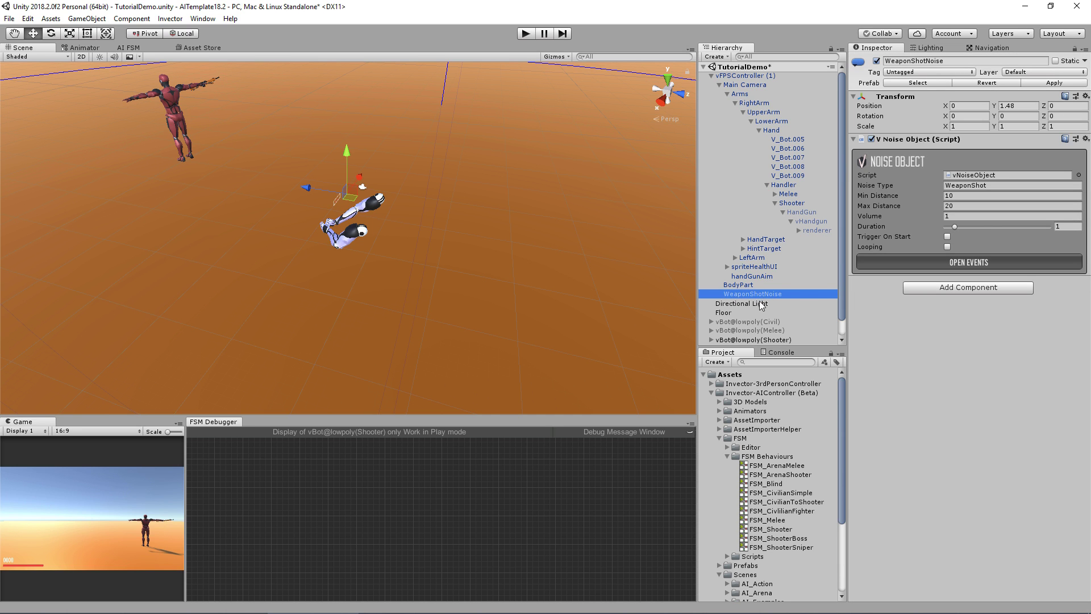
- Frame WeaponShotNoise, trial-scrub Min/Max Distance, then undo back to 10 and 20
key(f)
alt+drag(503, 245, 394, 307)
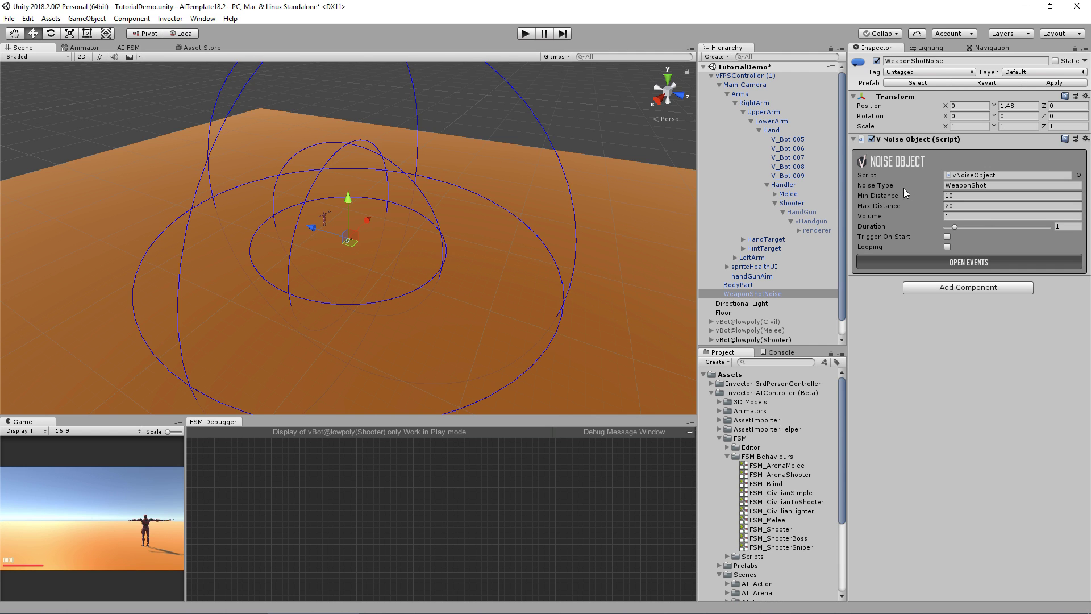
drag(877, 205, 894, 208)
key(ctrl+z)
drag(886, 194, 842, 213)
key(ctrl+z)
key(ctrl+z)
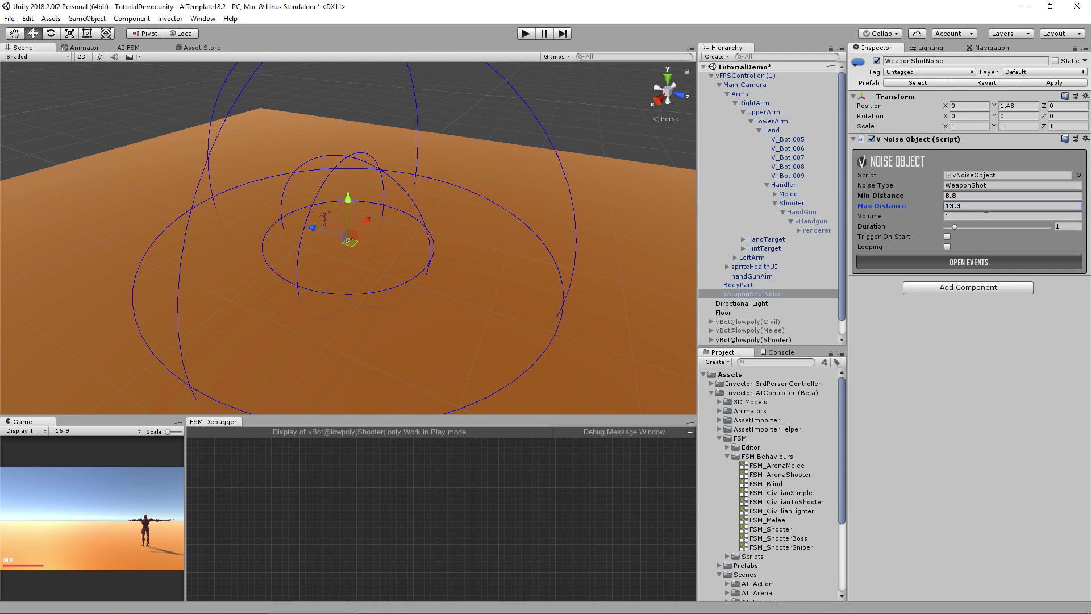
click(711, 76)
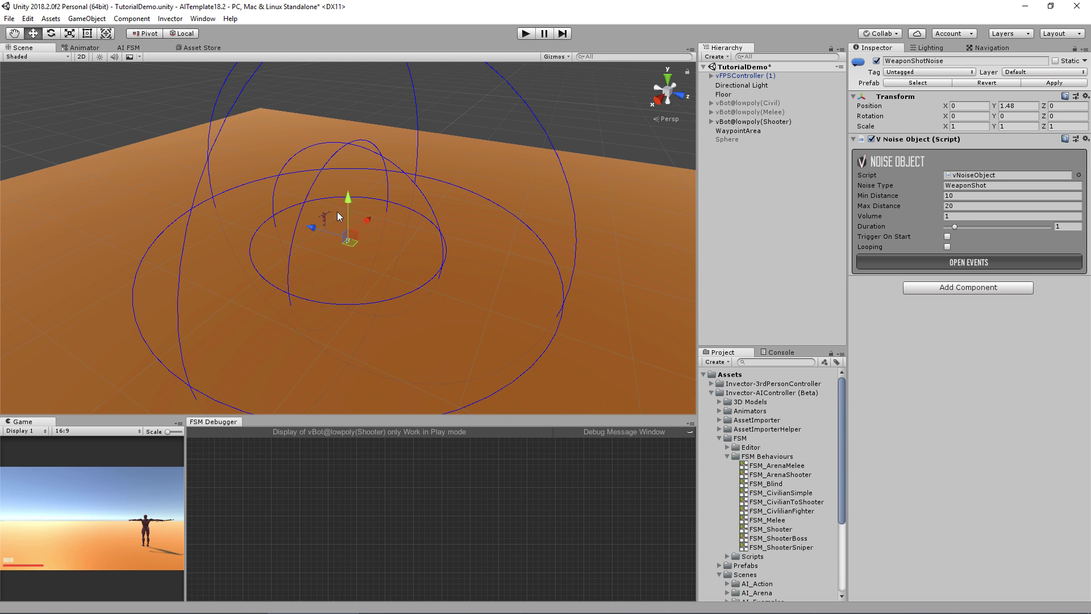
- Frame the vBot@lowpoly(Shooter) character and widen the Game view panel
double_click(768, 121)
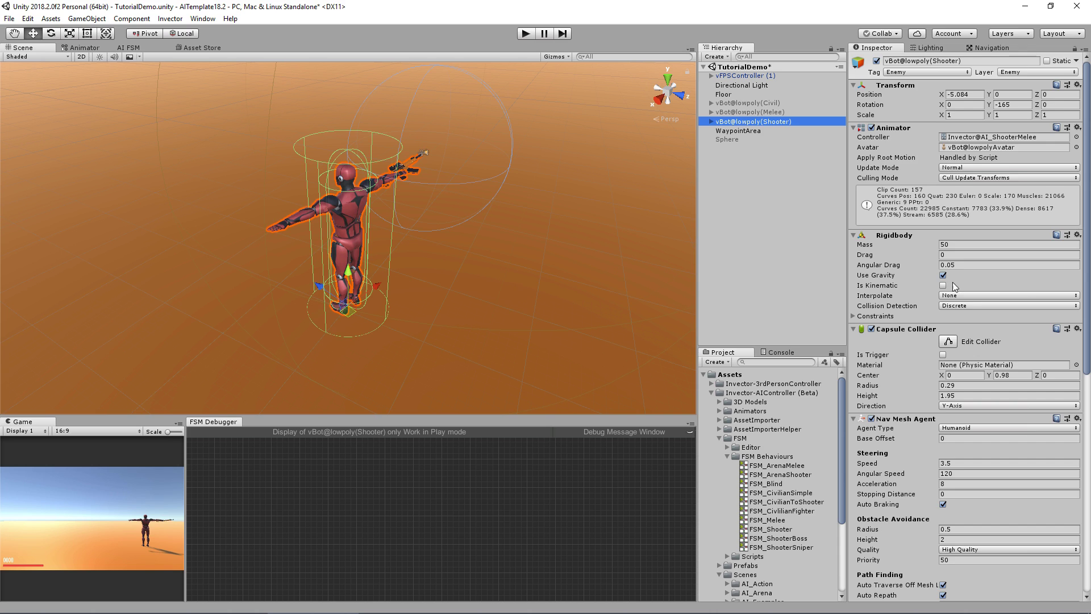
scroll(940, 281, down, 10)
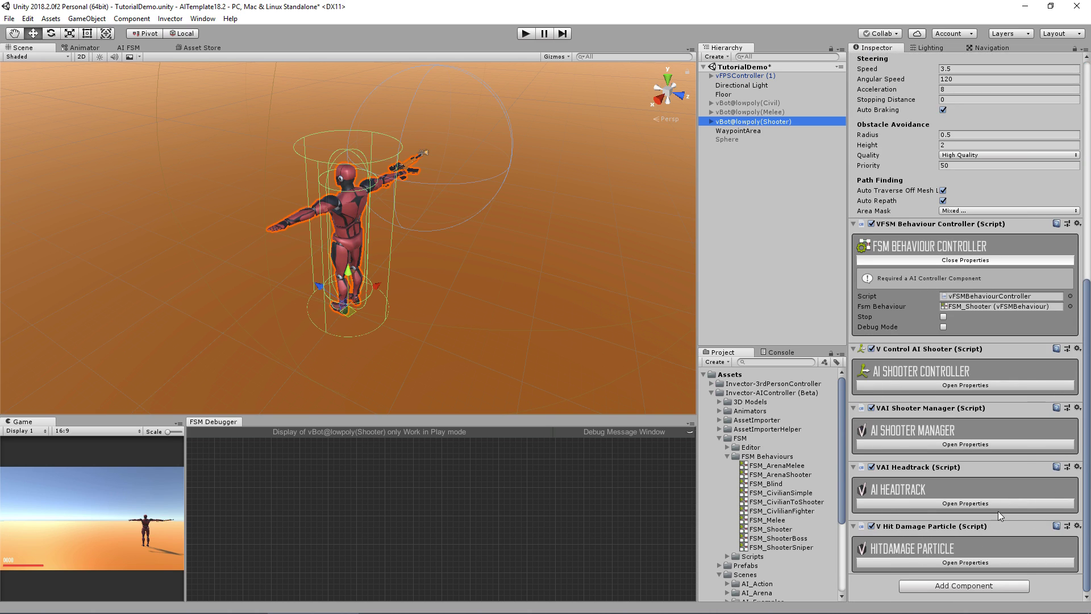
drag(185, 453, 295, 443)
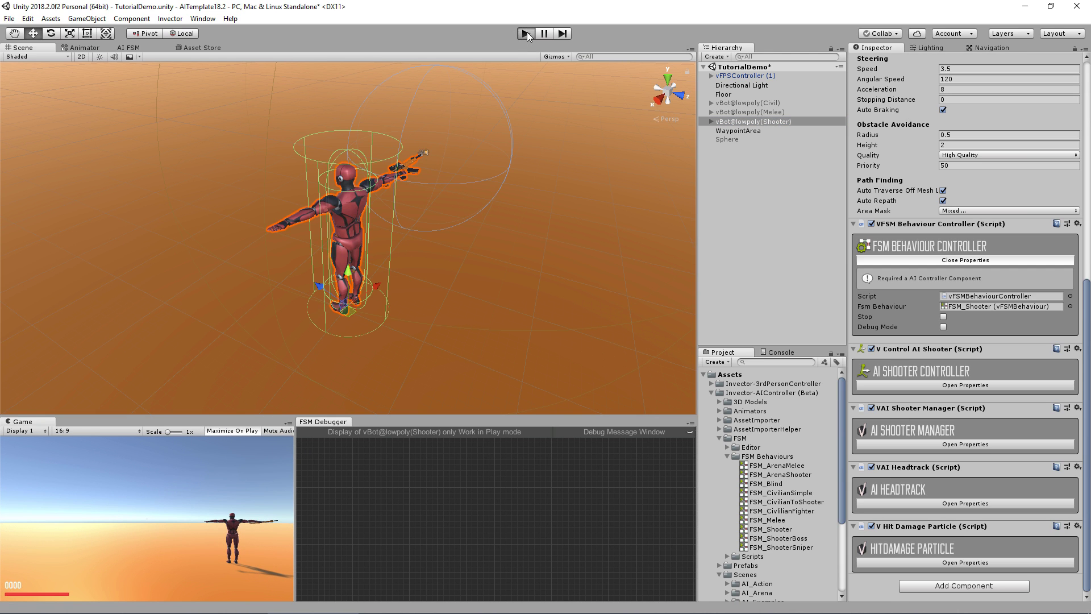
- Play the scene, fire the pistol at the shooter bot's head, then stop playing
key(ctrl+p)
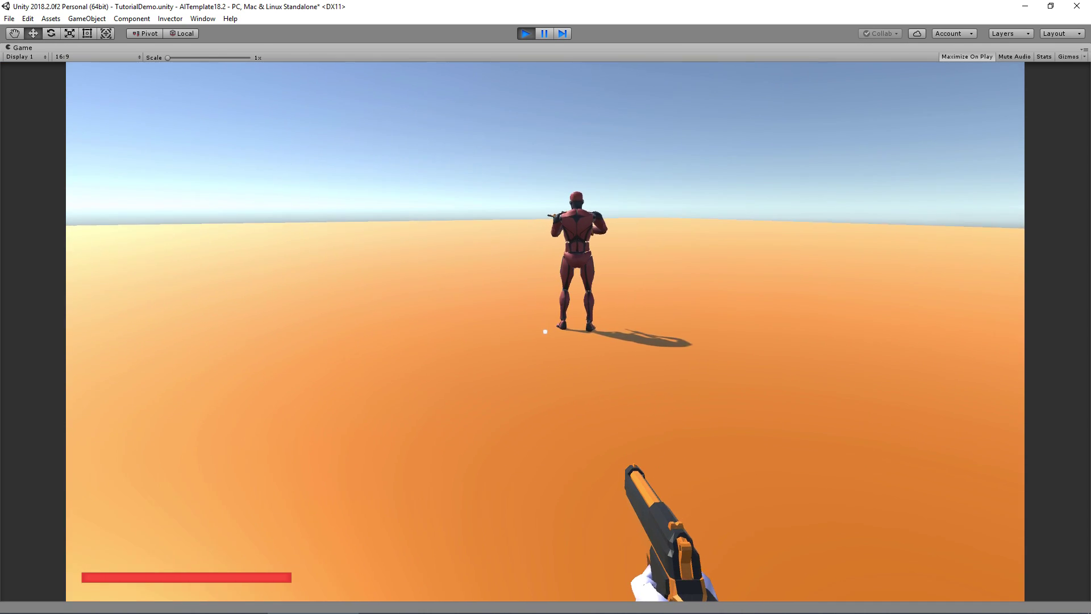
click(545, 332)
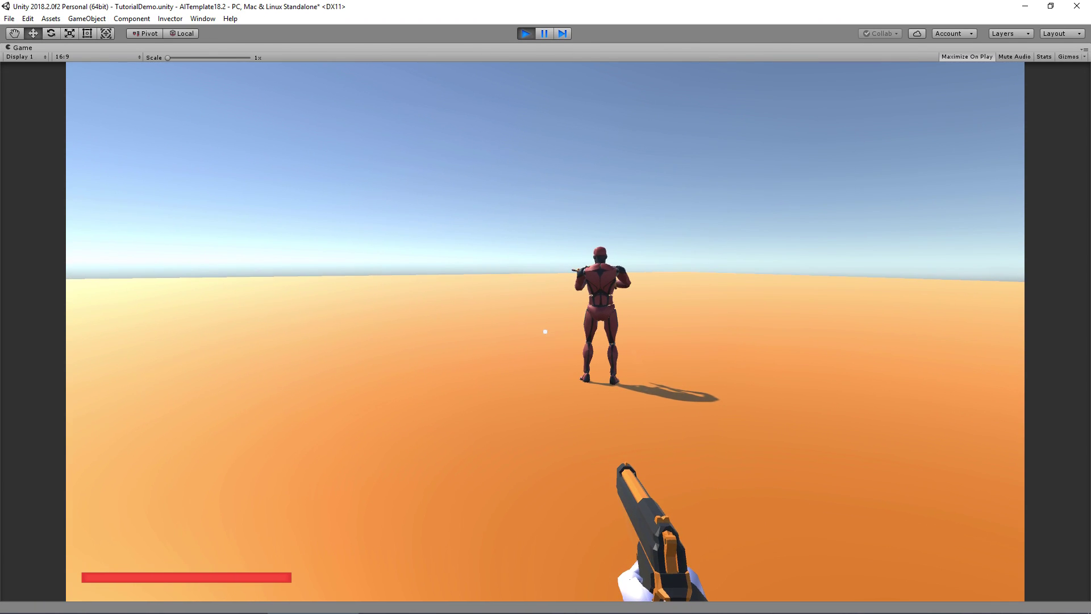
click(546, 332)
click(545, 331)
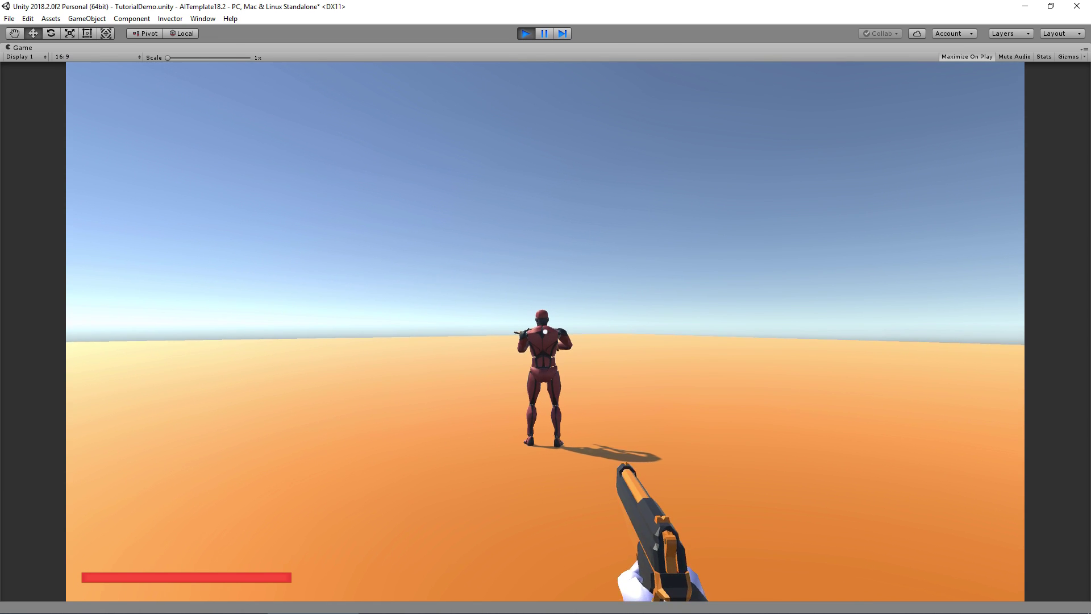
click(545, 331)
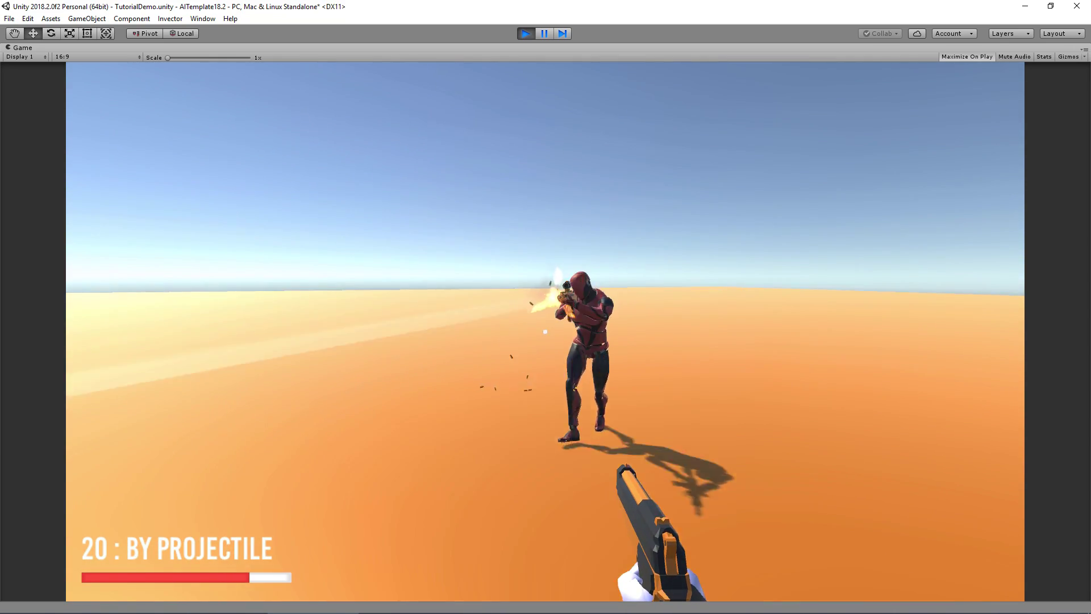
key(ctrl+p)
- Add a VAI Noise Listener component to the Shooter bot via a 'noise' search
scroll(935, 305, down, 8)
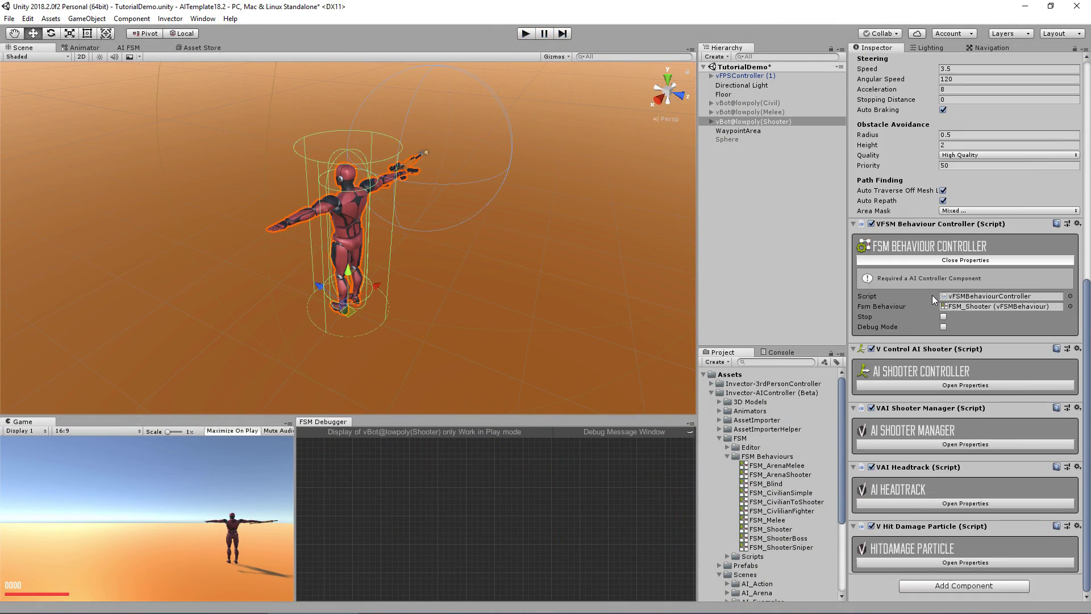
click(957, 584)
text(noise)
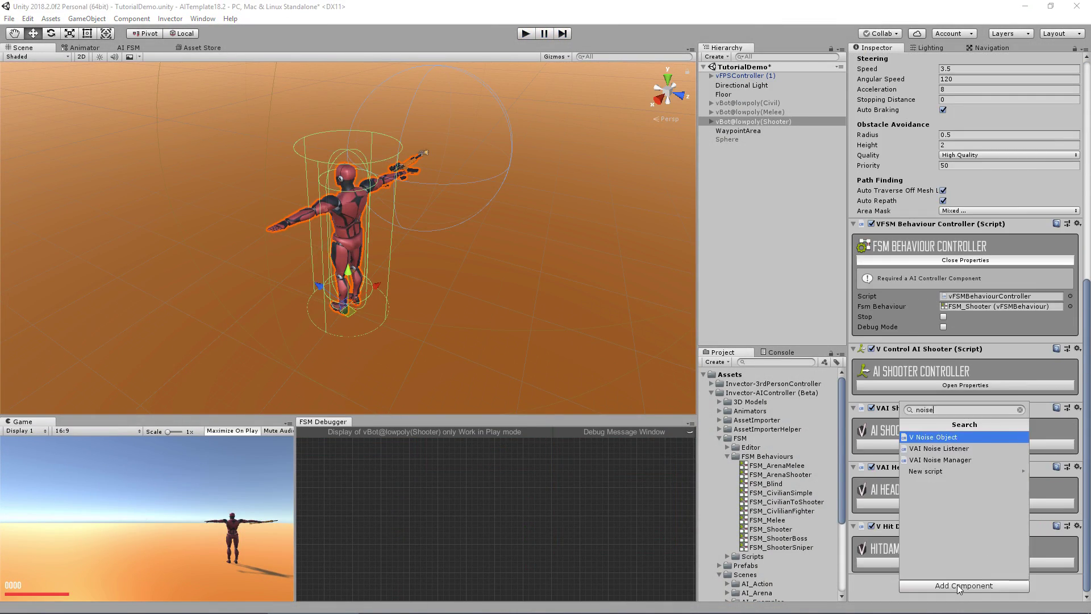
key(Down)
key(Return)
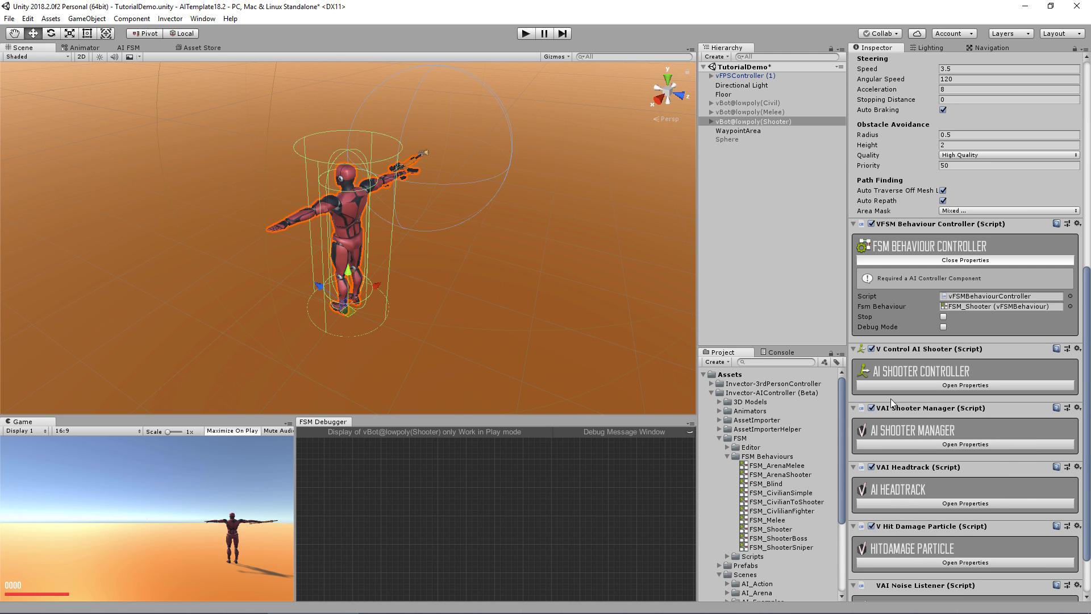
- Inspect the FSM_Shooter graph's Look To Target and Investigate Noise states, then return to Scene
double_click(965, 306)
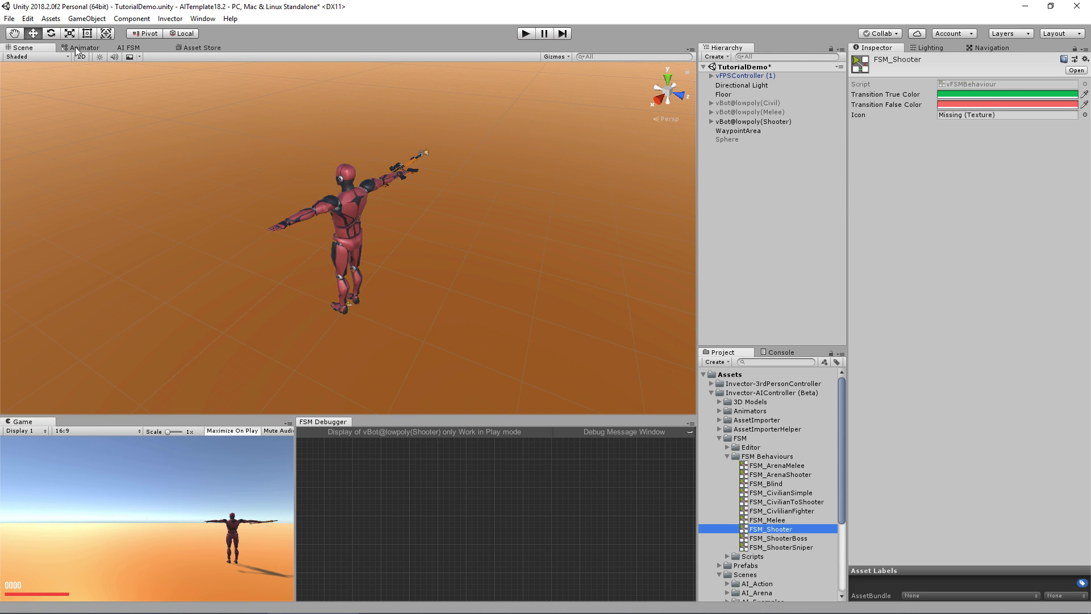
click(129, 48)
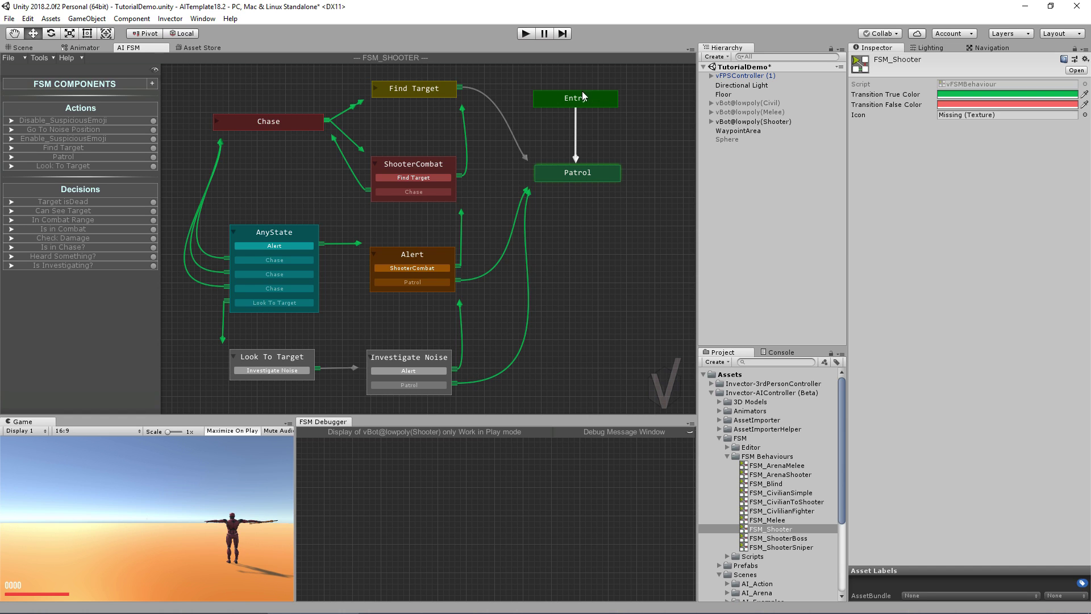
click(22, 48)
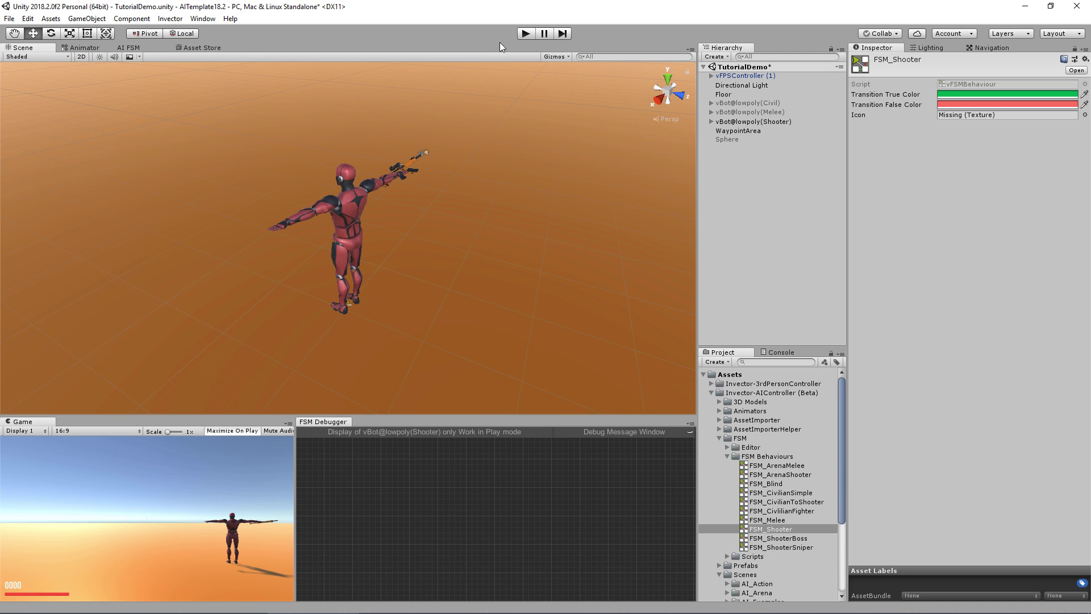
- Play-test firing the pistol near the shooter AI, stop, then reselect and orbit the Shooter bot
click(526, 33)
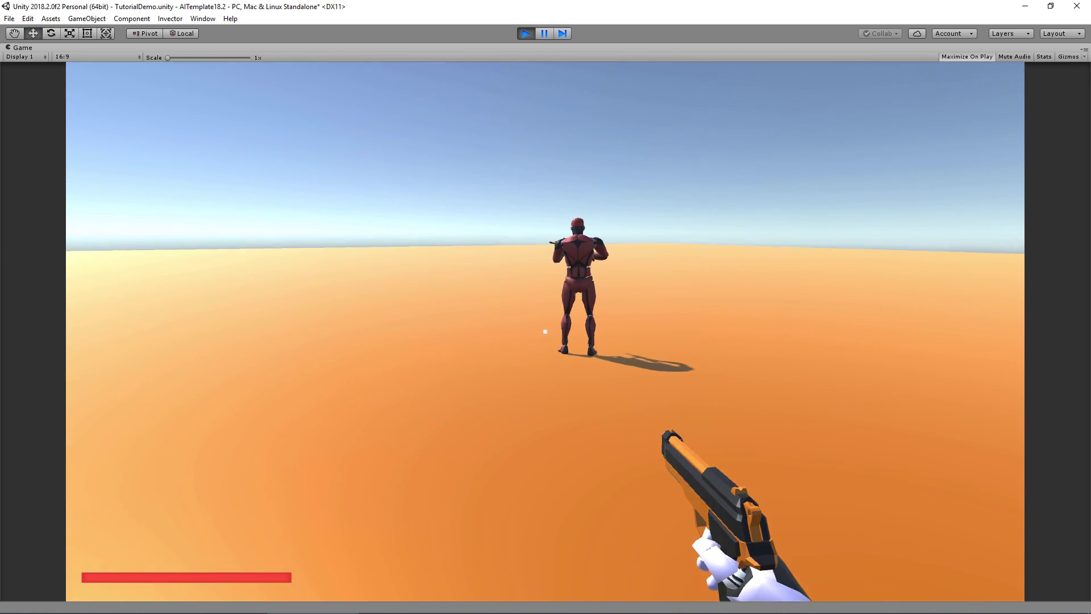
click(545, 332)
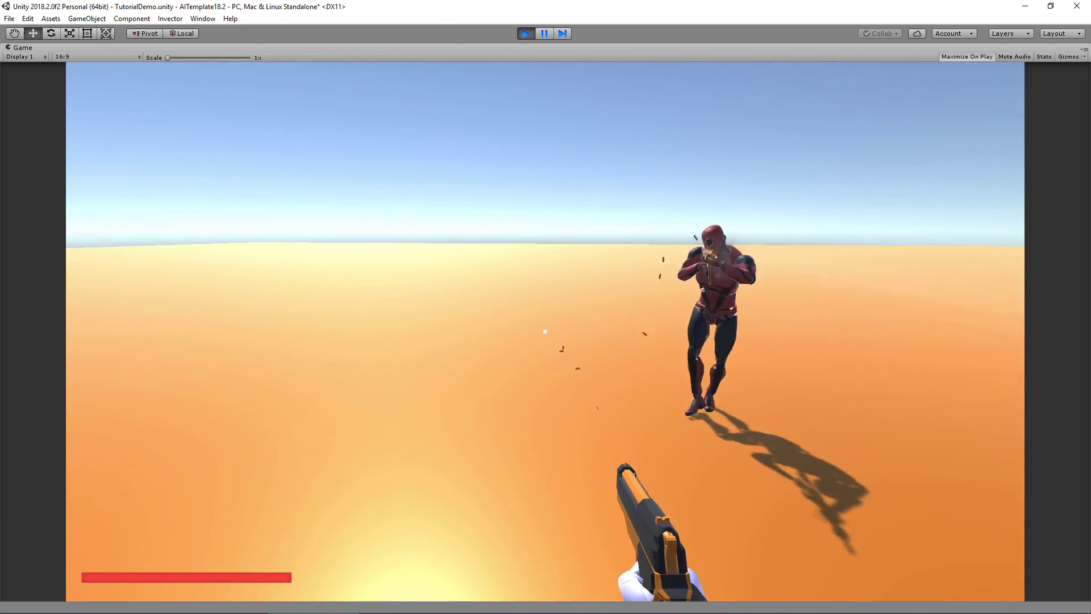
key(Escape)
key(shift+space)
click(527, 29)
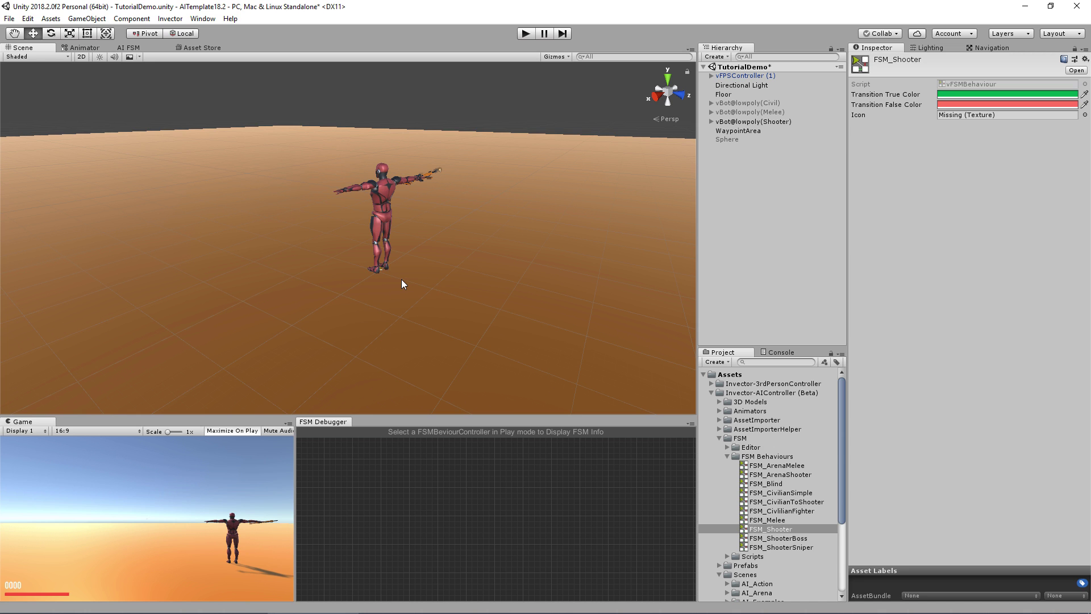
click(380, 178)
alt+drag(406, 215, 401, 250)
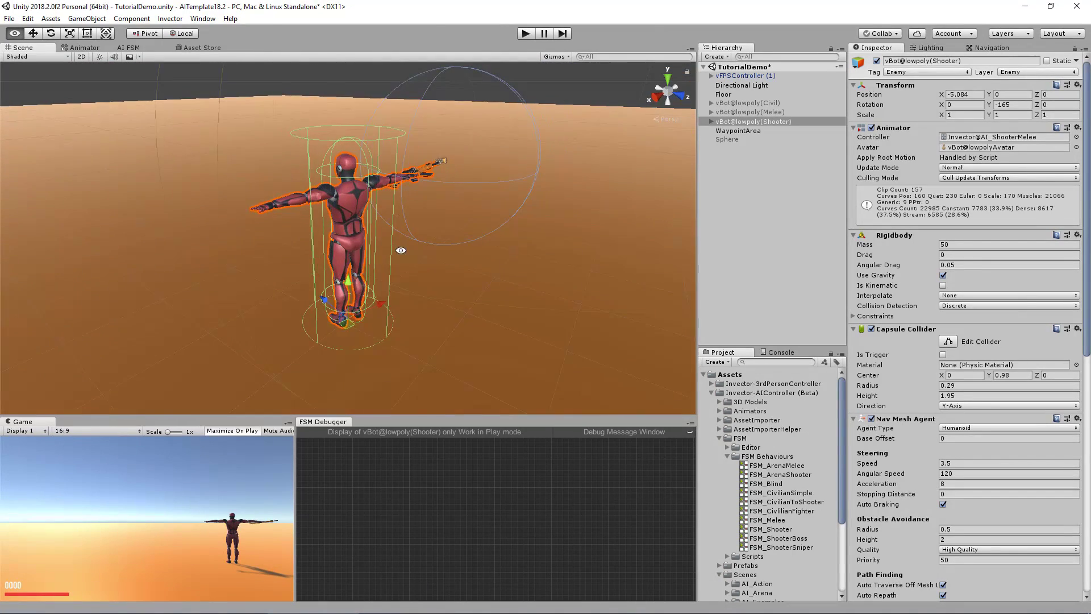